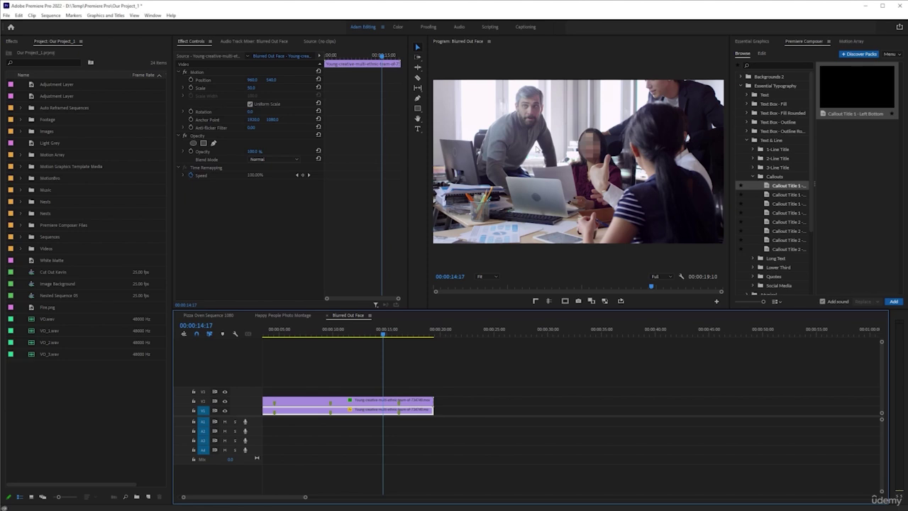
Save the project and preview an Alt-dragged copy of the team clip placed at 00:00:25
{"action": "key", "text": "ctrl+s"}
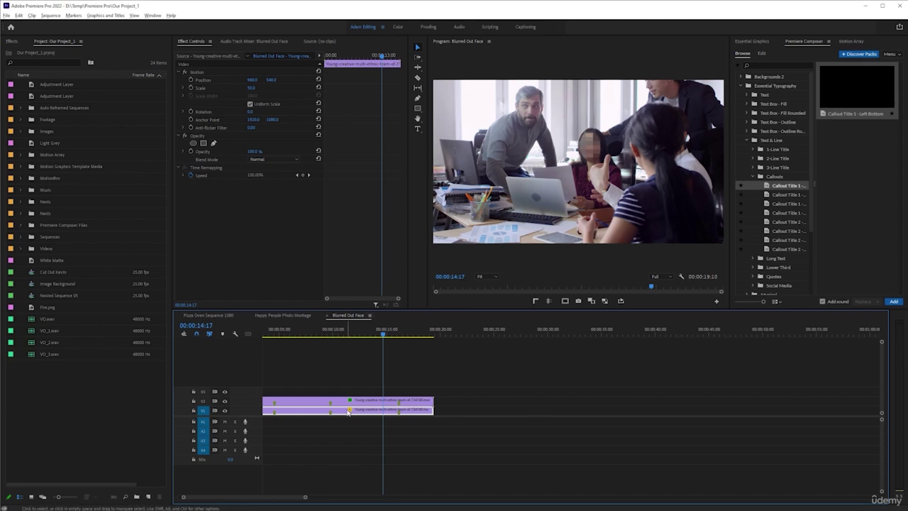
{"action": "left_click_drag", "start_coordinate": [348, 411], "coordinate": [617, 412]}
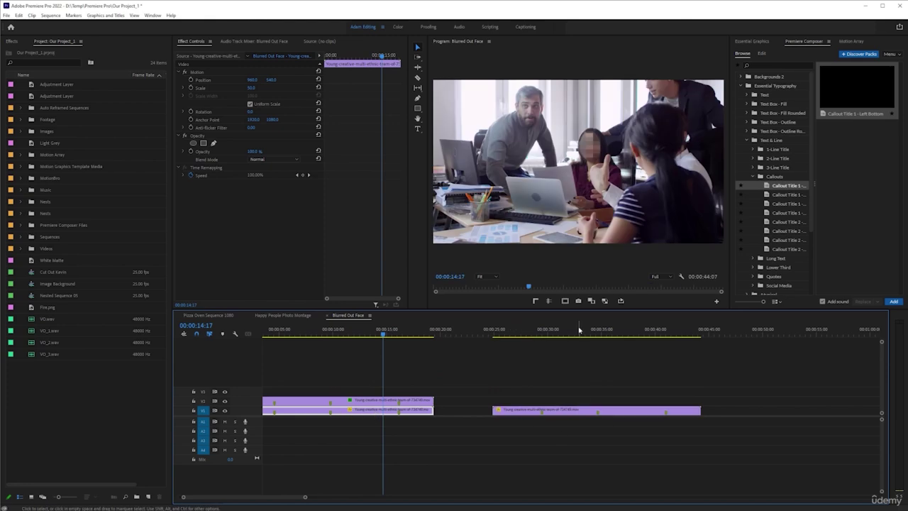
{"action": "left_click", "coordinate": [571, 330]}
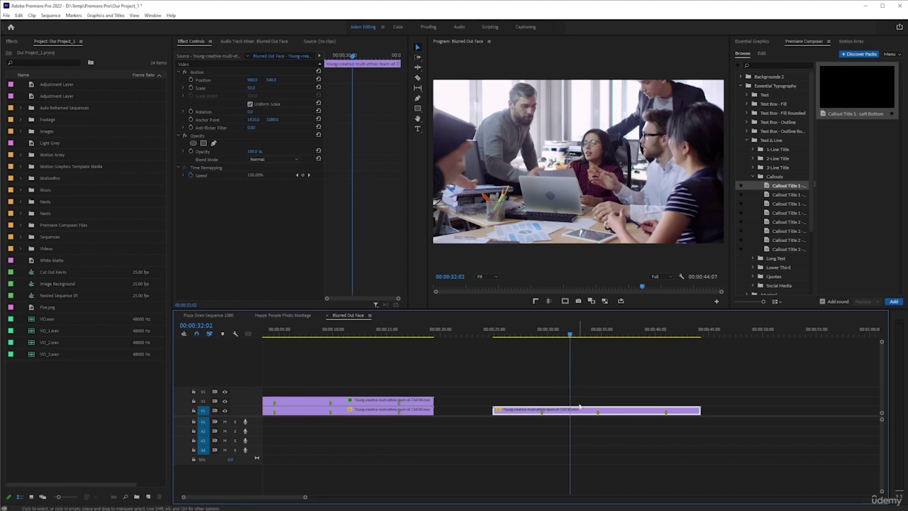
Delete the extra clip copy and create a new sequence named 'Tracking Advanced' in the Sequences bin
{"action": "key", "text": "Delete"}
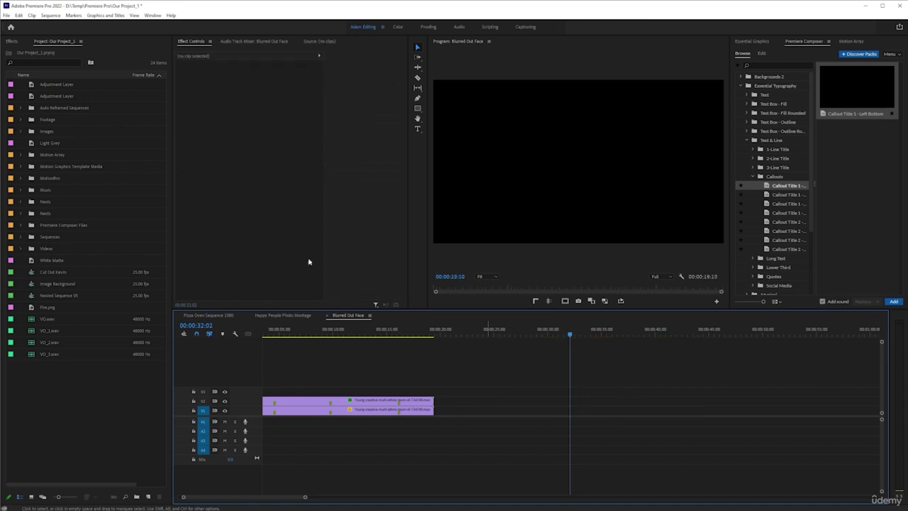
{"action": "double_click", "coordinate": [33, 238]}
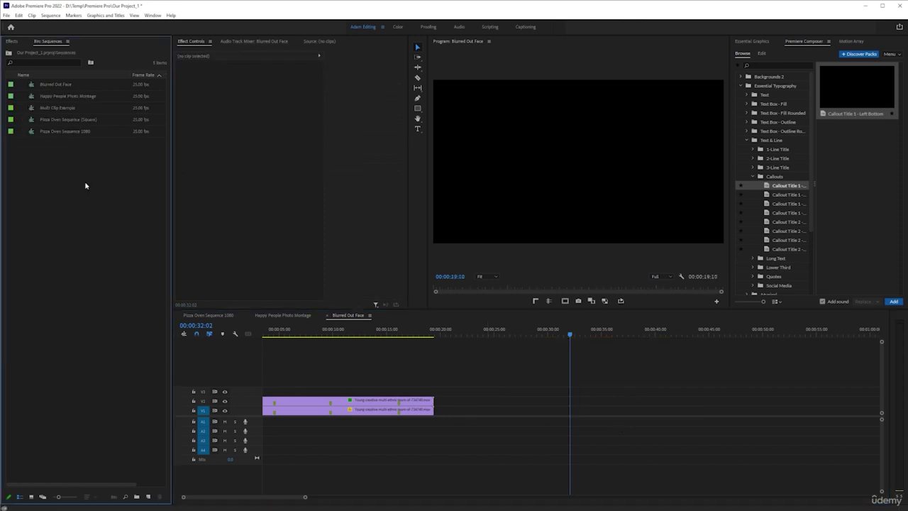
{"action": "key", "text": "ctrl+n"}
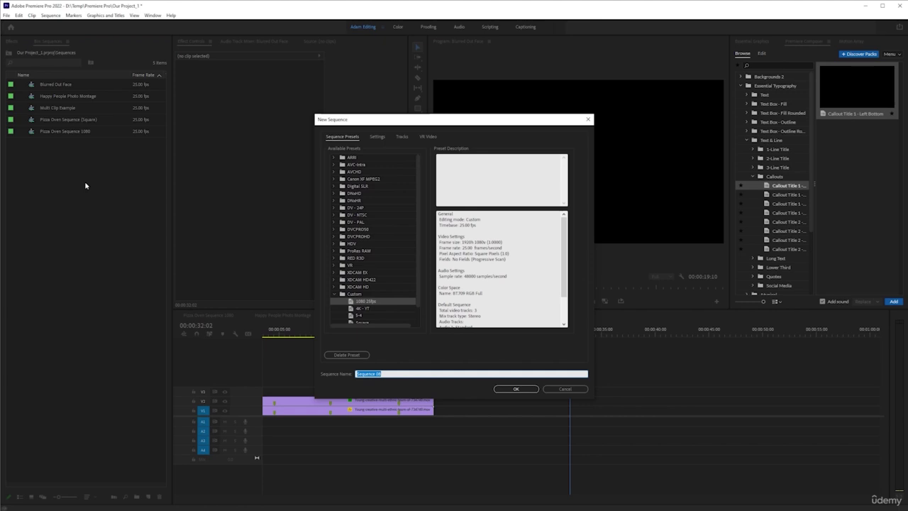
{"action": "type", "text": "Tracking Advanced"}
{"action": "key", "text": "Return"}
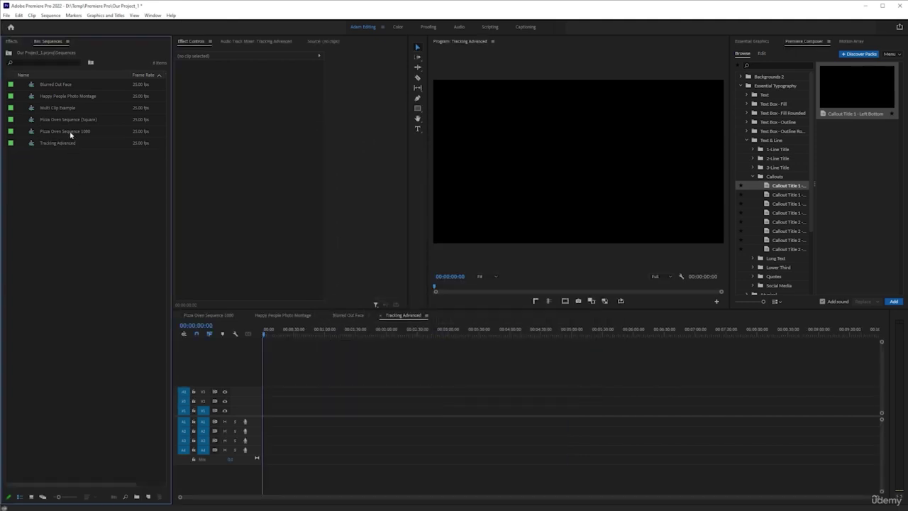
Select the Tracking Advanced sequence in the bin and move its playhead earlier
{"action": "left_click", "coordinate": [71, 133]}
{"action": "left_click", "coordinate": [69, 144]}
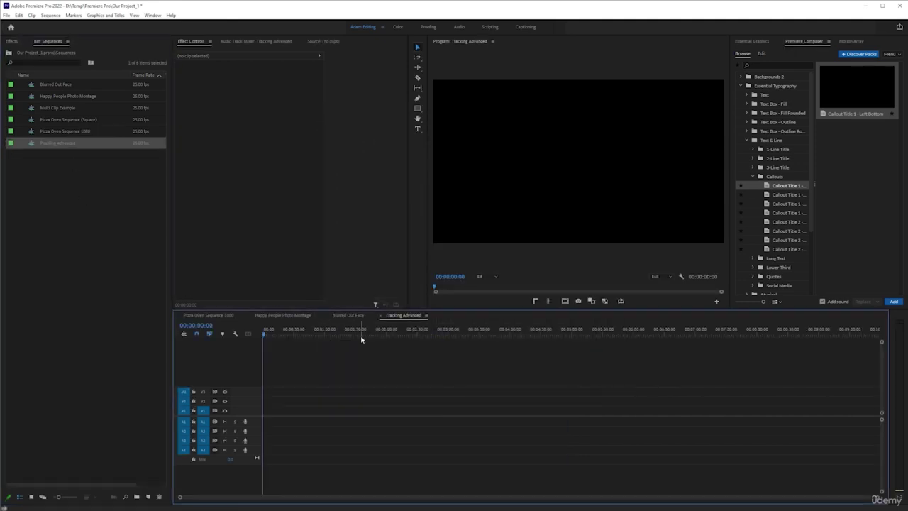
{"action": "left_click", "coordinate": [313, 334]}
{"action": "left_click_drag", "start_coordinate": [313, 334], "coordinate": [294, 338]}
Paste the office team clip onto V1 and return to the sequence start
{"action": "key", "text": "ctrl+v"}
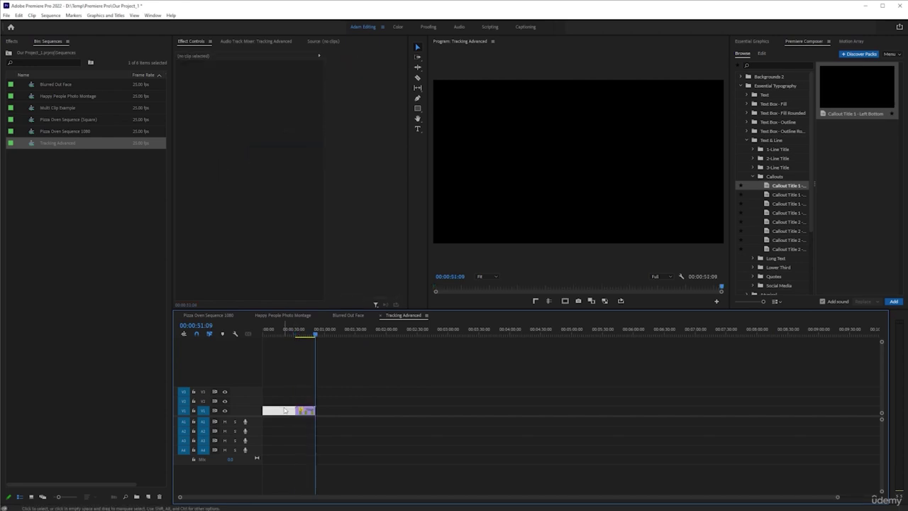
{"action": "left_click", "coordinate": [284, 410]}
{"action": "key", "text": "Home"}
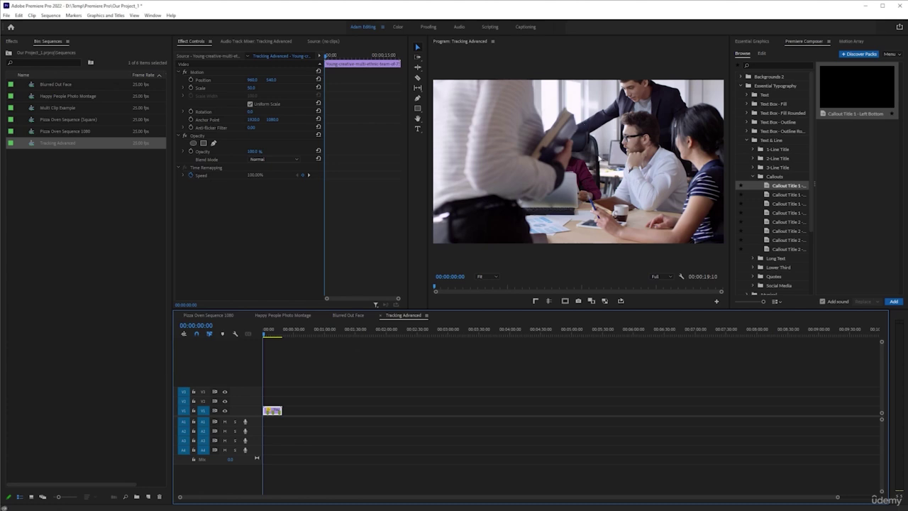
Play the clip with the timeline zoomed in, then stop and scrub back to an earlier frame
{"action": "key", "text": "space"}
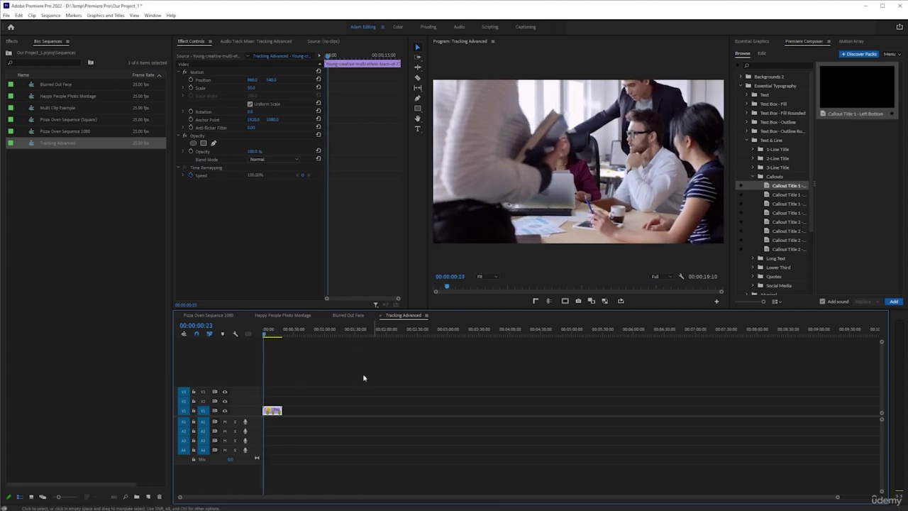
{"action": "key", "text": "equal"}
{"action": "key", "text": "equal"}
{"action": "key", "text": "equal"}
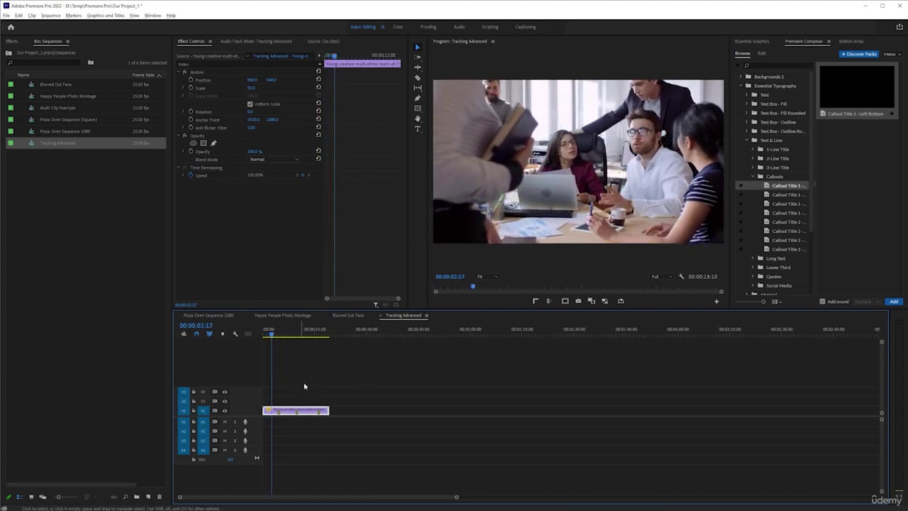
{"action": "key", "text": "equal"}
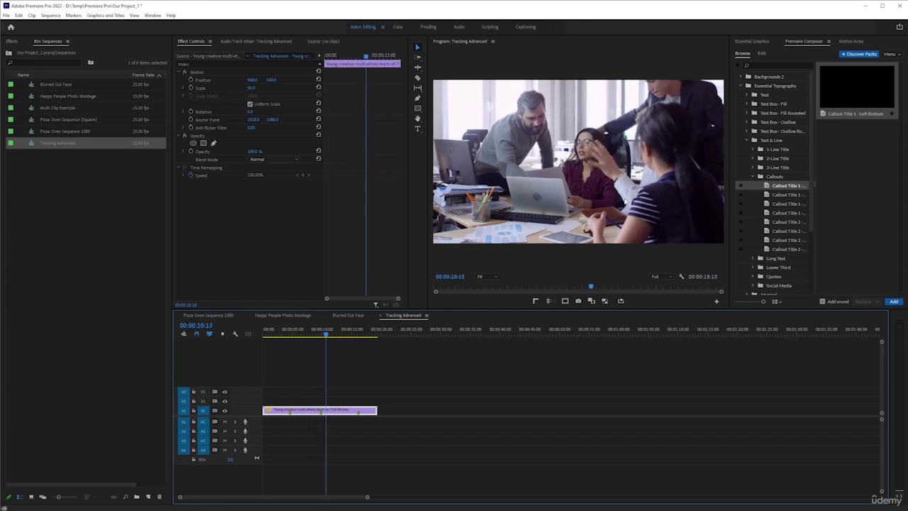
{"action": "key", "text": "space"}
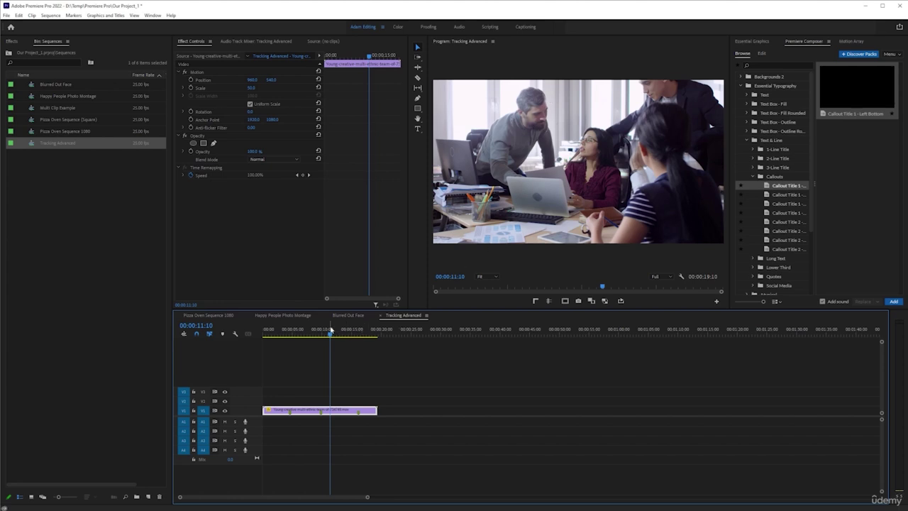
{"action": "left_click_drag", "start_coordinate": [331, 333], "coordinate": [305, 344]}
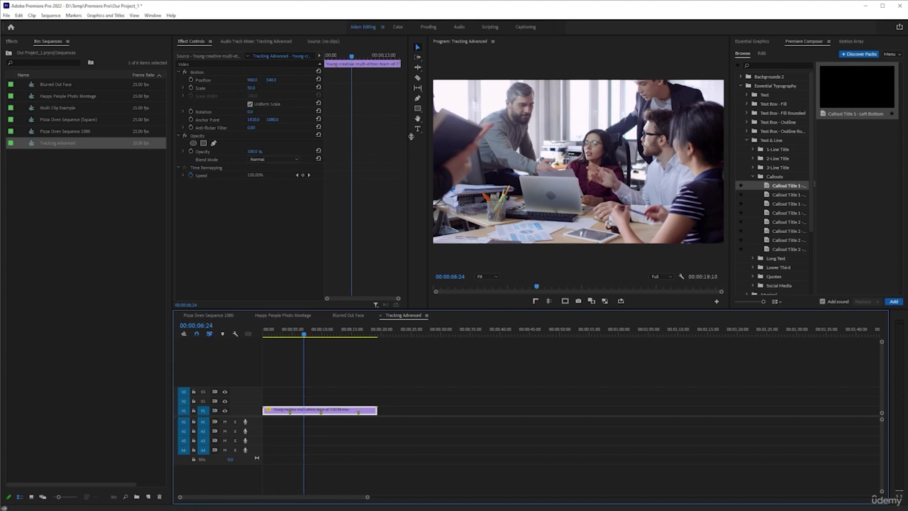
Add a person's-name title near the top of the frame, fix its first letter, and lengthen its V2 clip
{"action": "left_click", "coordinate": [417, 129]}
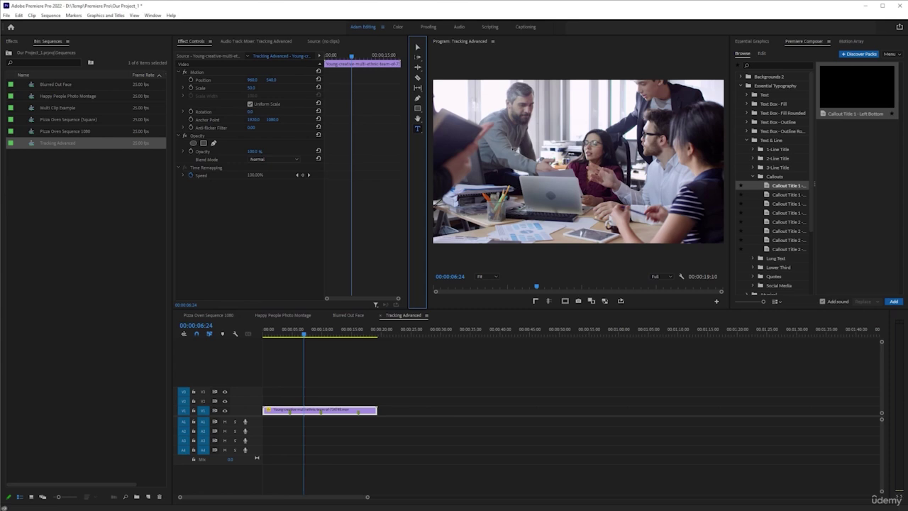
{"action": "left_click", "coordinate": [547, 96]}
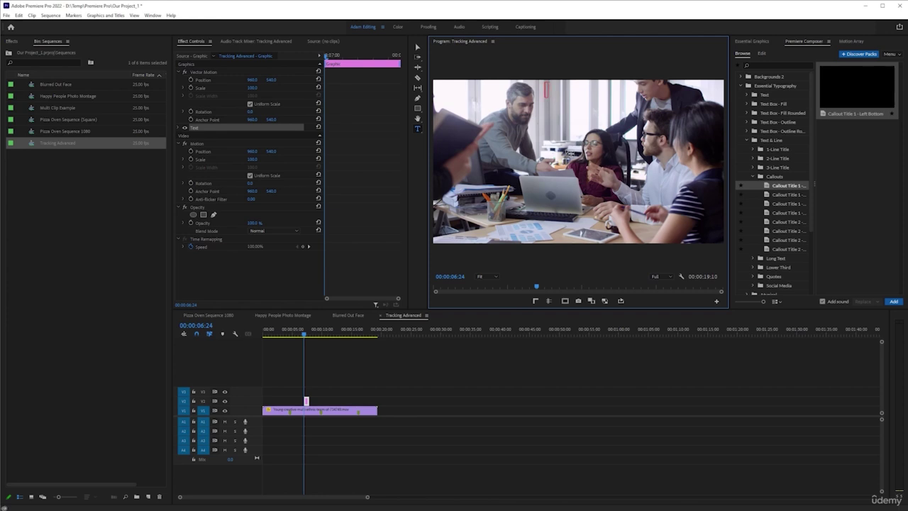
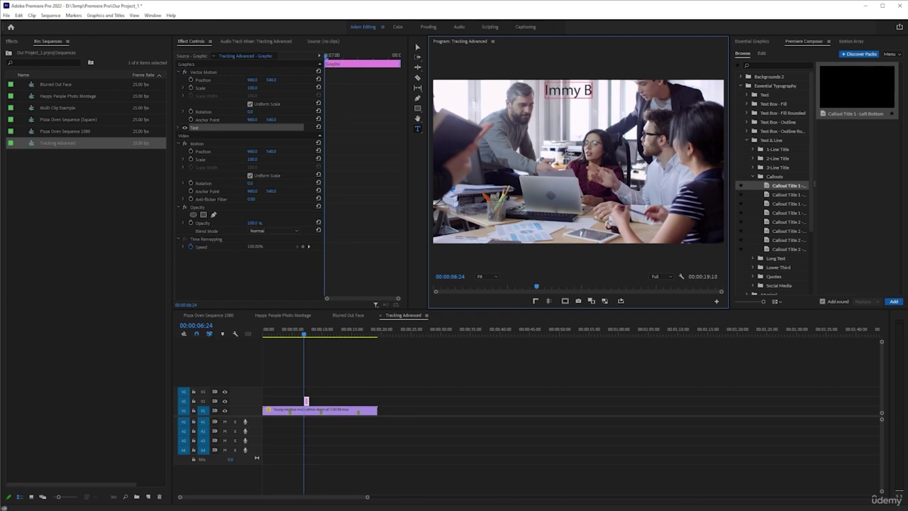
{"action": "key", "text": "Home"}
{"action": "key", "text": "Delete"}
{"action": "type", "text": "J"}
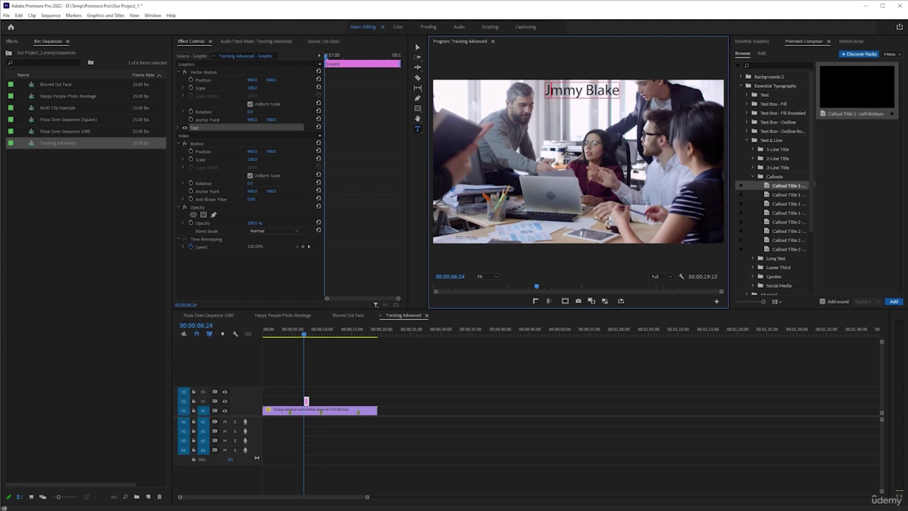
{"action": "type", "text": "i"}
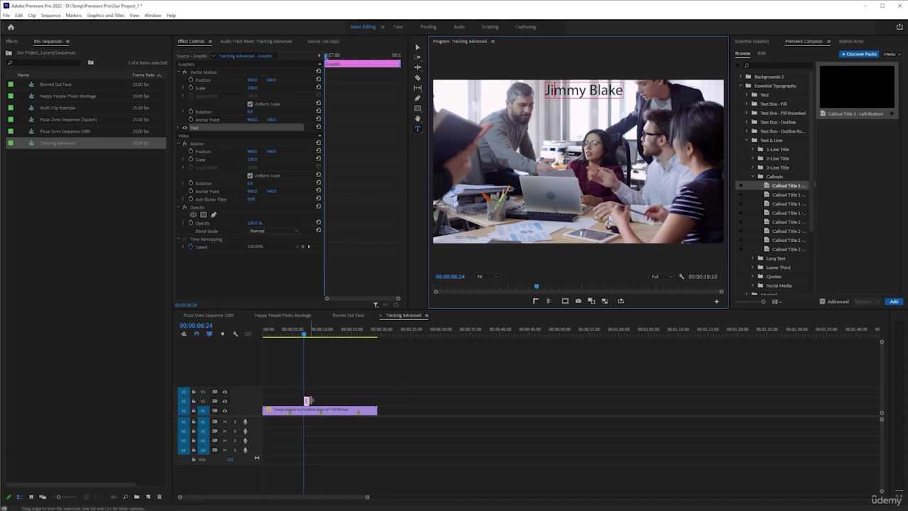
{"action": "left_click_drag", "start_coordinate": [308, 401], "coordinate": [290, 401]}
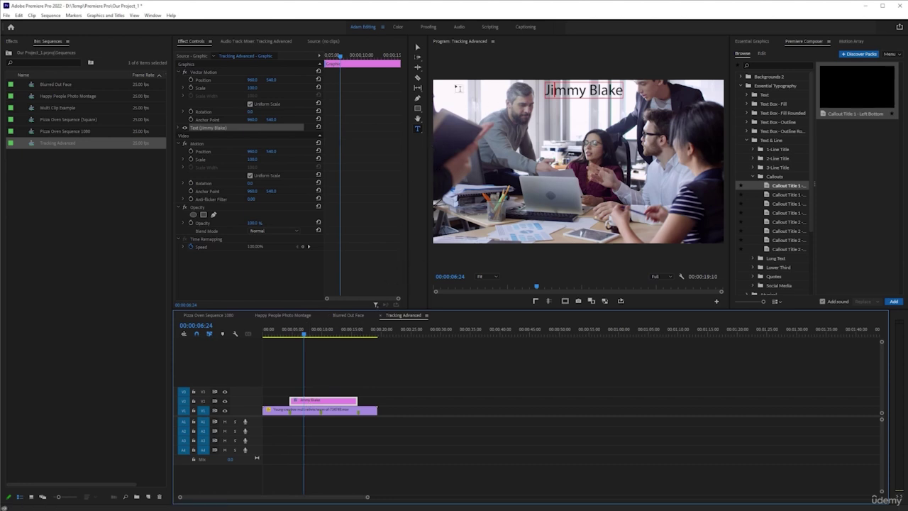
Play from before the title to check when it appears
{"action": "left_click", "coordinate": [418, 47]}
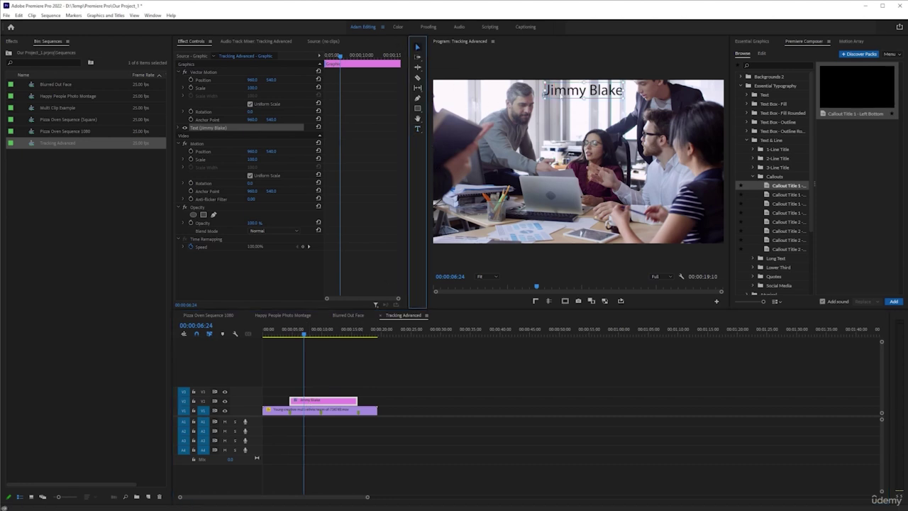
{"action": "left_click", "coordinate": [283, 332]}
{"action": "key", "text": "space"}
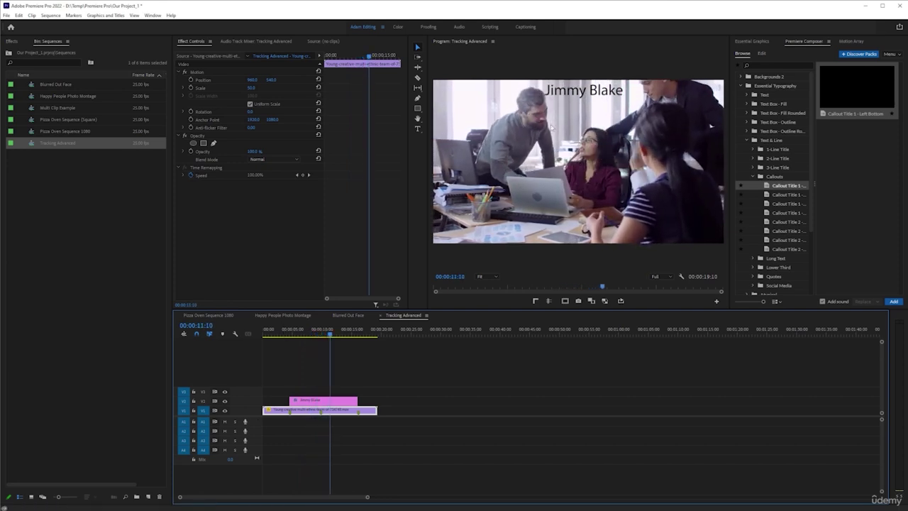
{"action": "scroll", "coordinate": [305, 376], "scroll_direction": "up", "scroll_amount": 5}
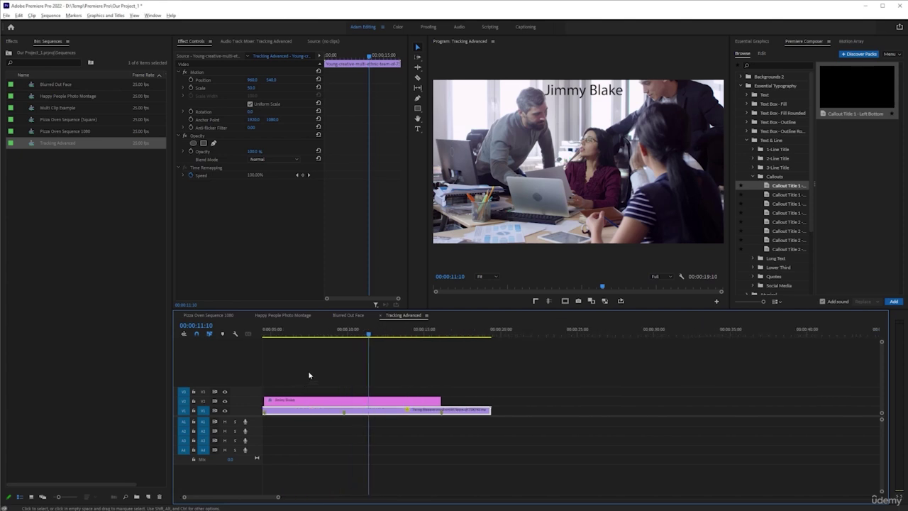
{"action": "scroll", "coordinate": [314, 366], "scroll_direction": "up", "scroll_amount": 2}
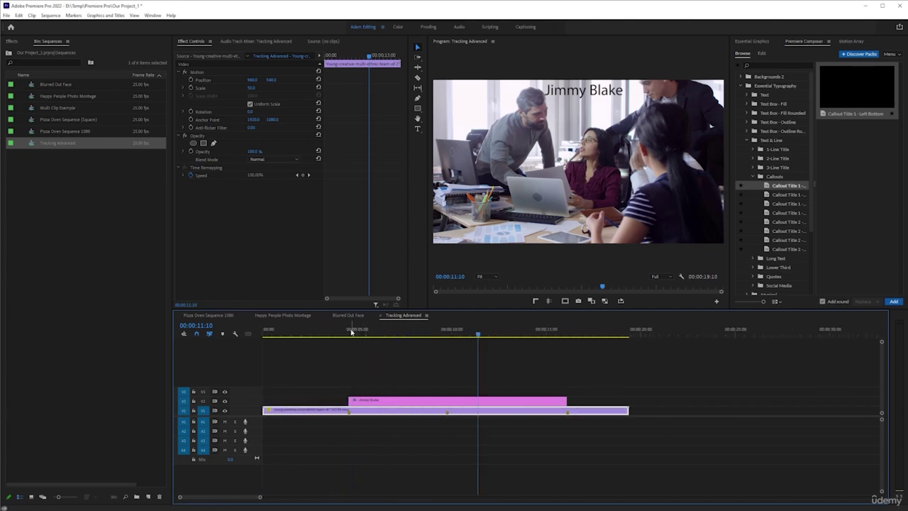
Scrub the frames under the title clip and open its Essential Graphics Edit properties
{"action": "left_click", "coordinate": [350, 330]}
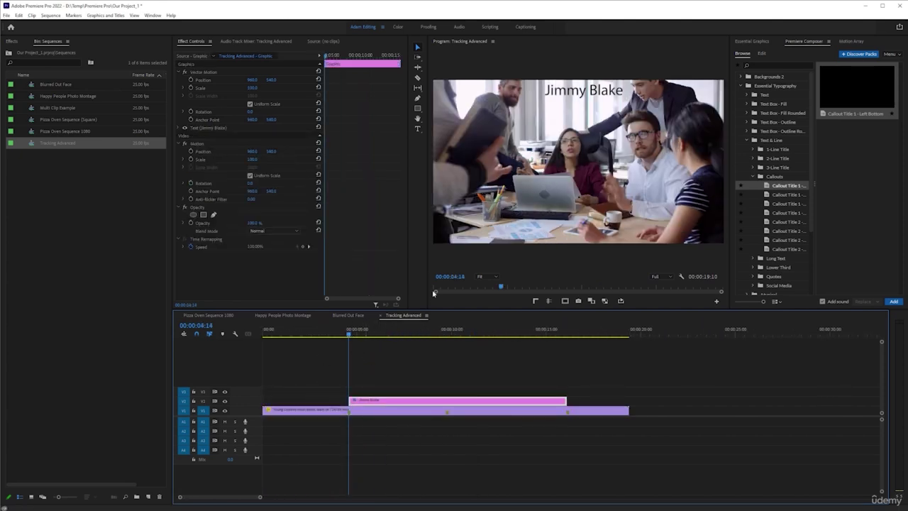
{"action": "left_click_drag", "start_coordinate": [433, 329], "coordinate": [493, 331]}
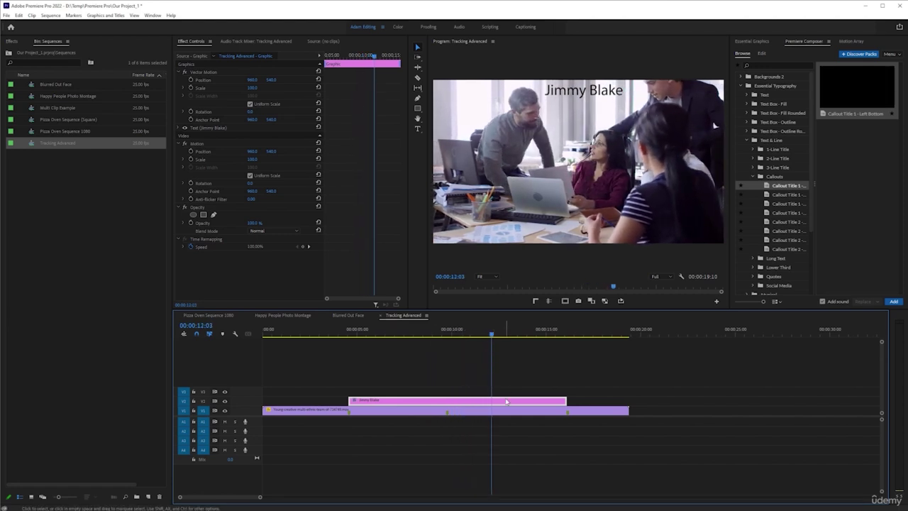
{"action": "left_click", "coordinate": [759, 43]}
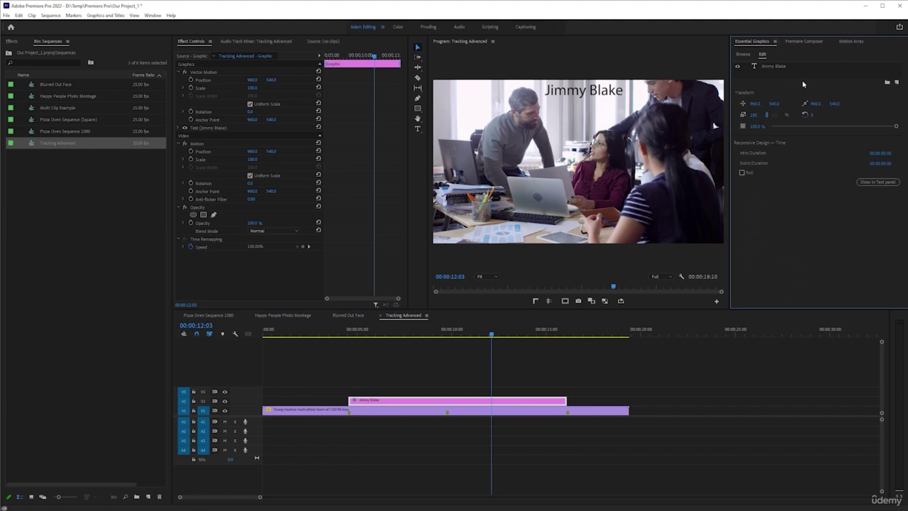
Select the name title layer and nudge it slightly lower in the frame
{"action": "left_click", "coordinate": [779, 68]}
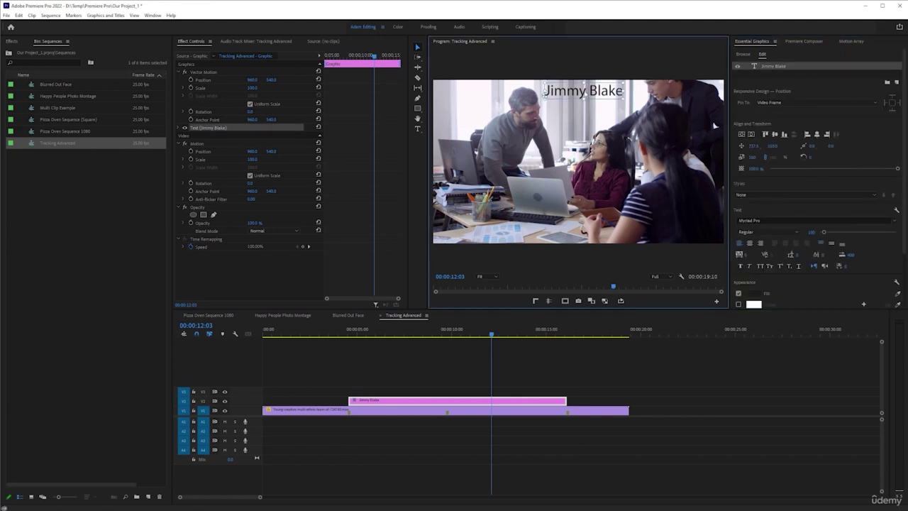
{"action": "left_click_drag", "start_coordinate": [583, 90], "coordinate": [583, 99]}
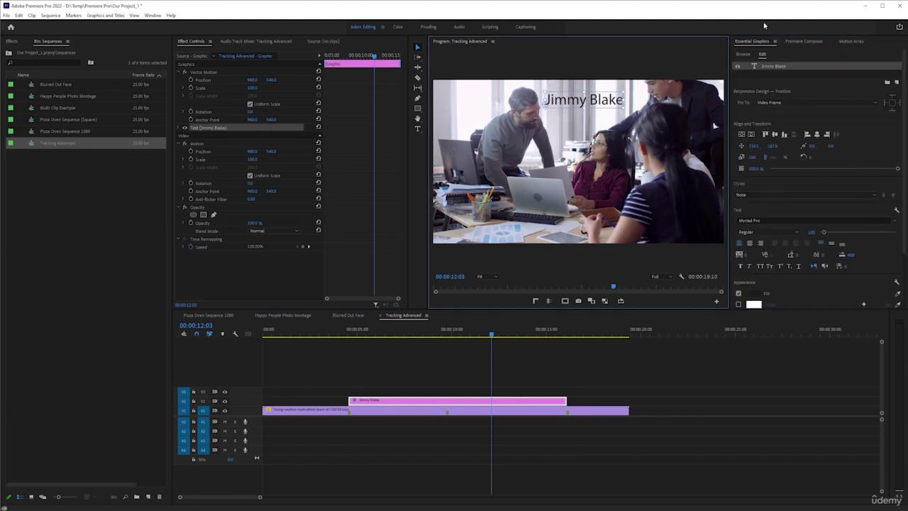
{"action": "left_click", "coordinate": [152, 15]}
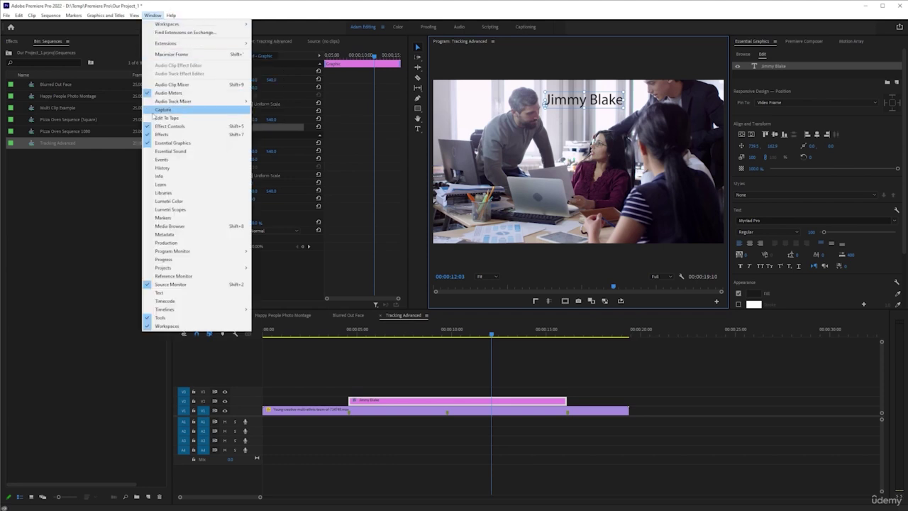
{"action": "left_click", "coordinate": [709, 14]}
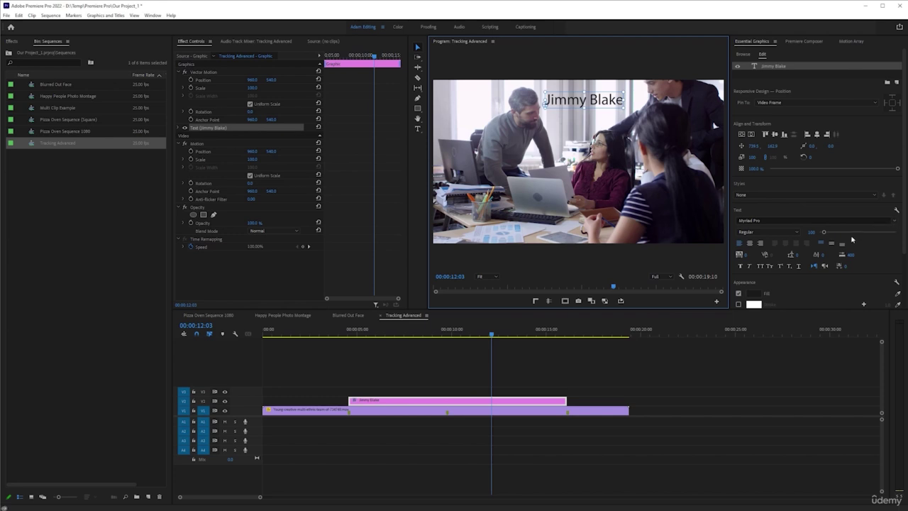
Set the title font to Courier New at size 78 in Bold style
{"action": "left_click", "coordinate": [894, 221]}
{"action": "type", "text": "cour"}
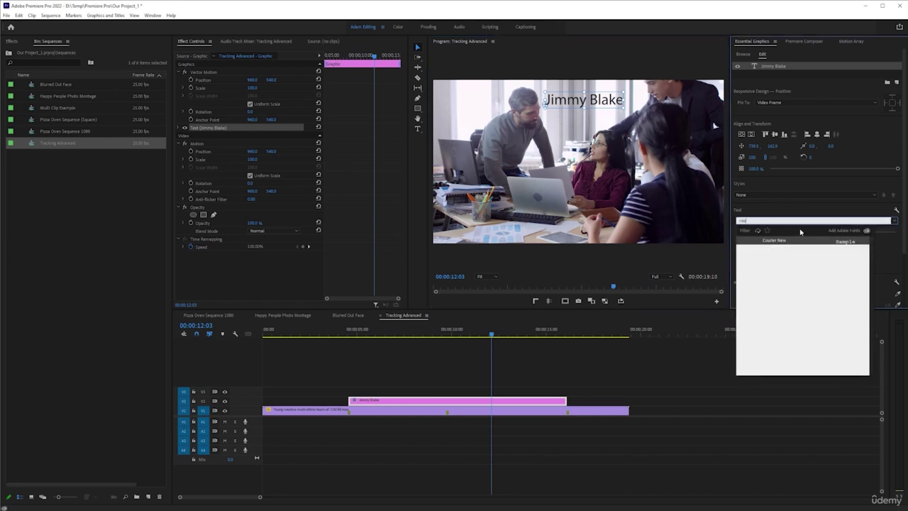
{"action": "left_click", "coordinate": [774, 240]}
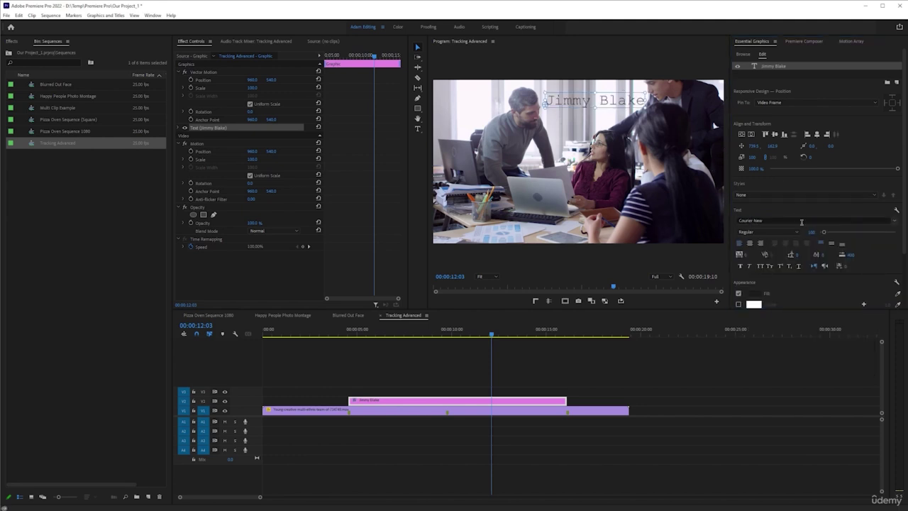
{"action": "left_click_drag", "start_coordinate": [812, 232], "coordinate": [793, 235]}
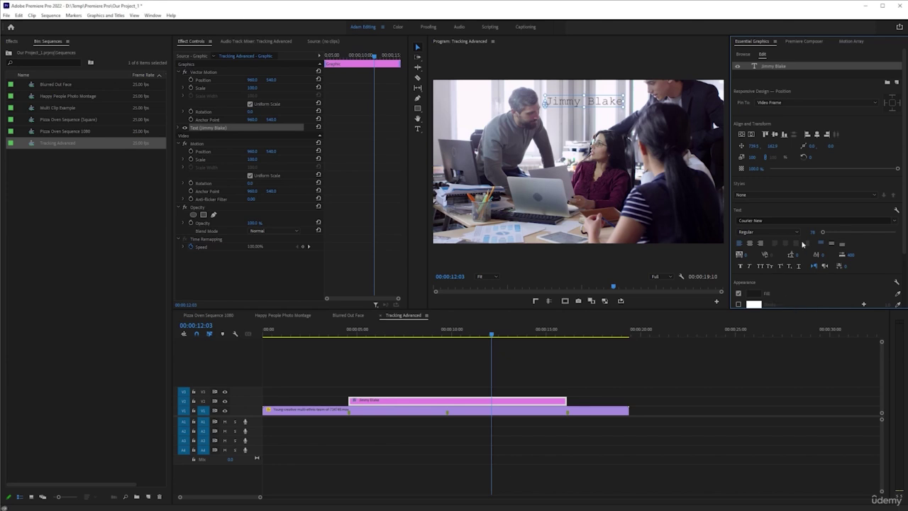
{"action": "left_click", "coordinate": [788, 232]}
{"action": "left_click", "coordinate": [766, 258]}
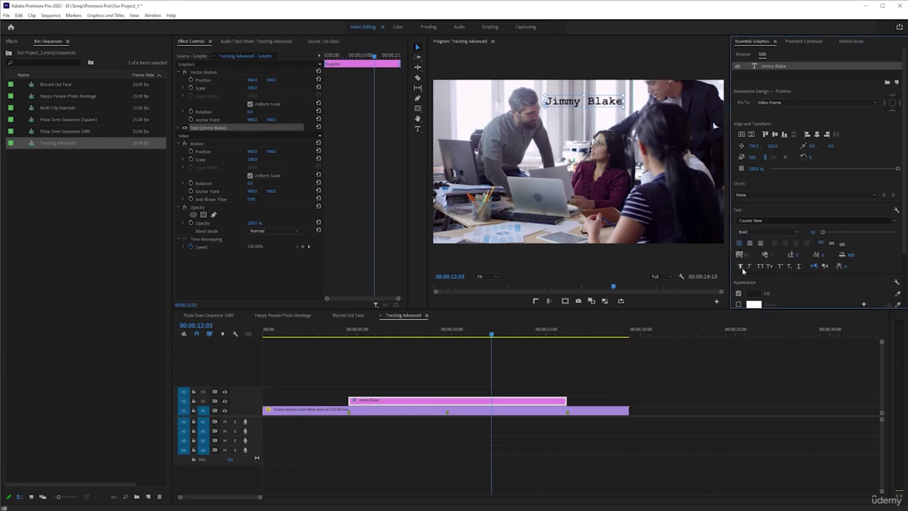
{"action": "left_click", "coordinate": [489, 402]}
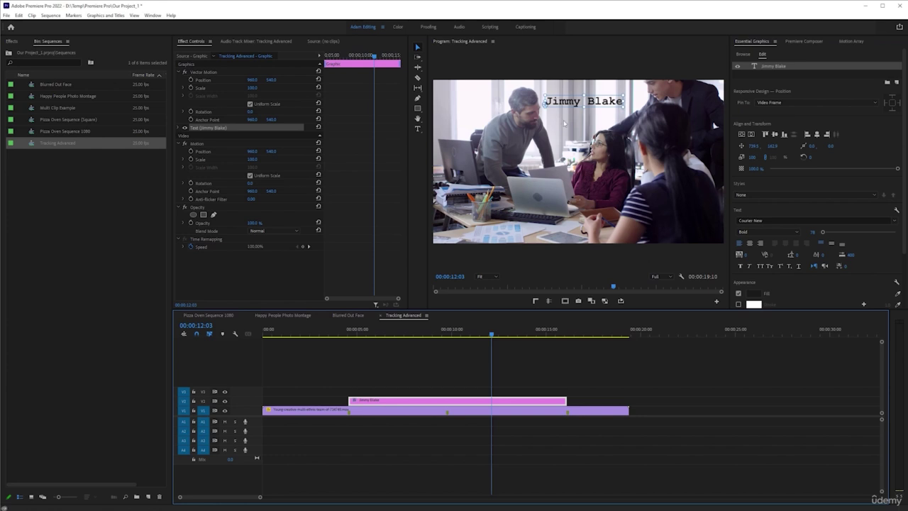
{"action": "left_click", "coordinate": [603, 210]}
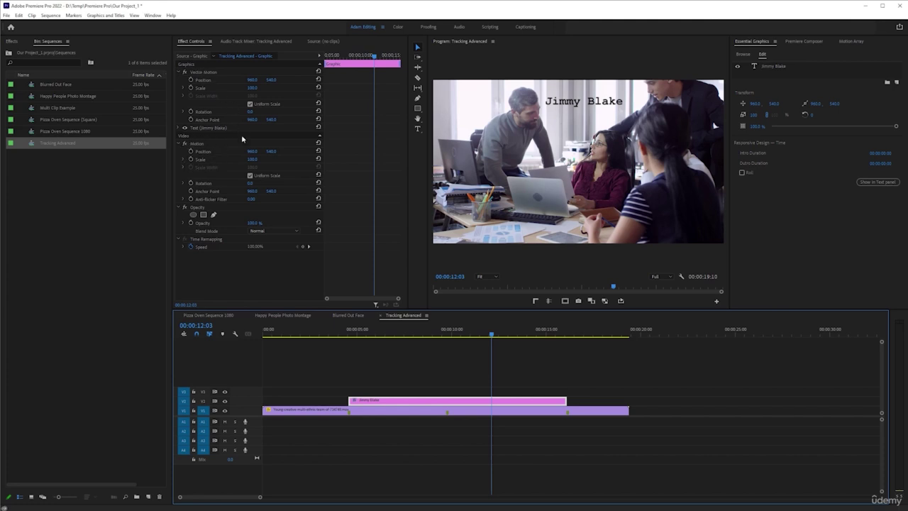
{"action": "left_click", "coordinate": [181, 127]}
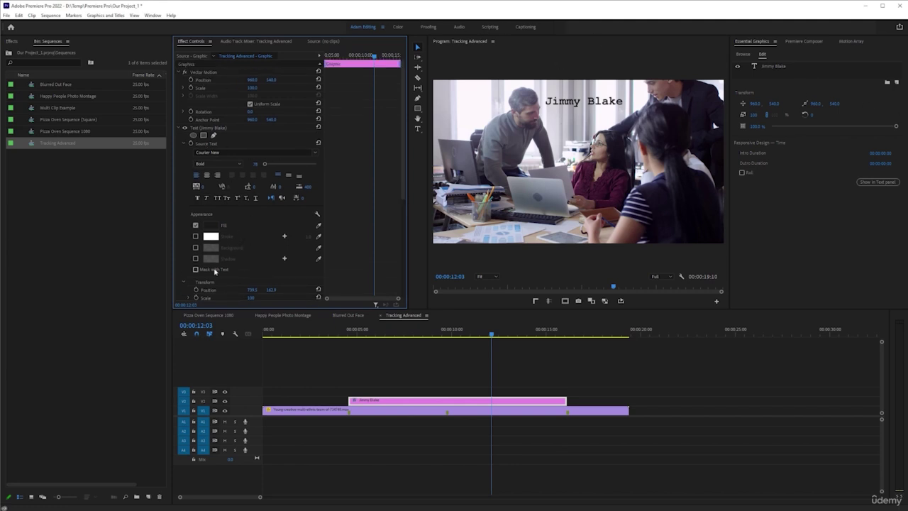
{"action": "scroll", "coordinate": [249, 233], "scroll_direction": "down", "scroll_amount": 1}
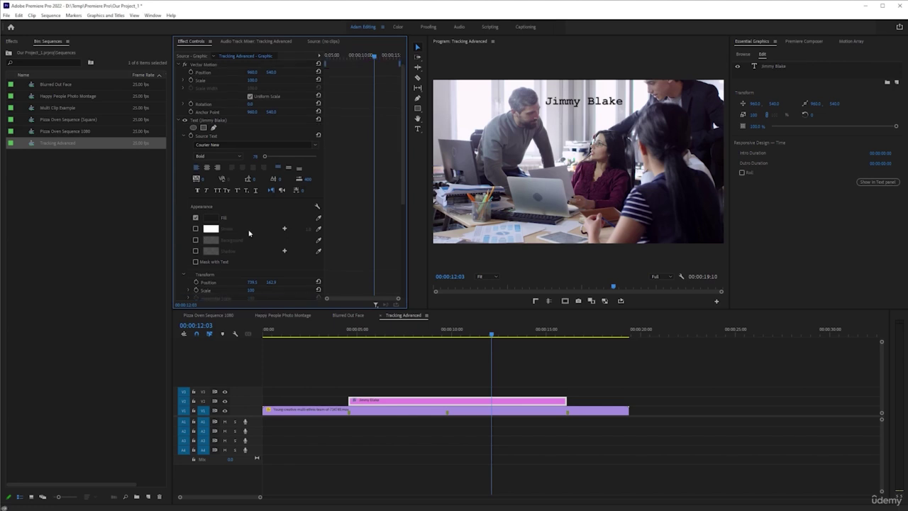
{"action": "scroll", "coordinate": [249, 233], "scroll_direction": "down", "scroll_amount": 4}
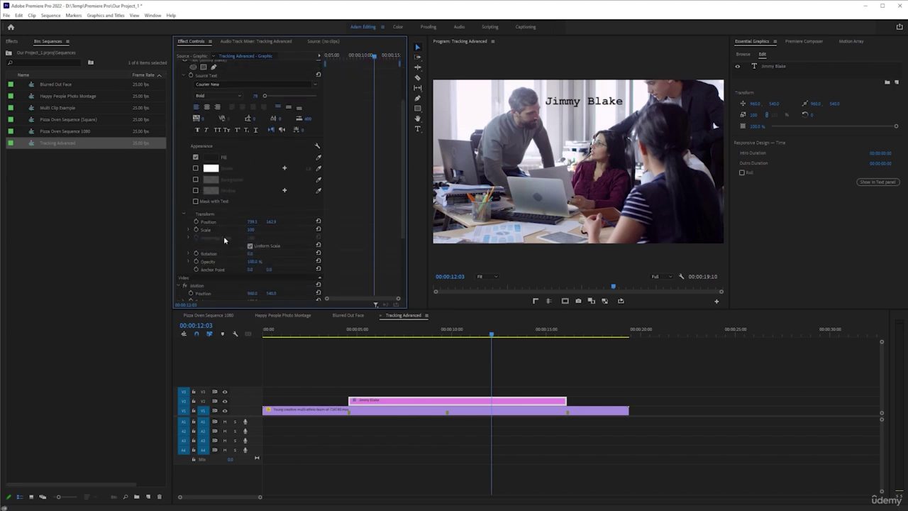
{"action": "scroll", "coordinate": [225, 240], "scroll_direction": "up", "scroll_amount": 5}
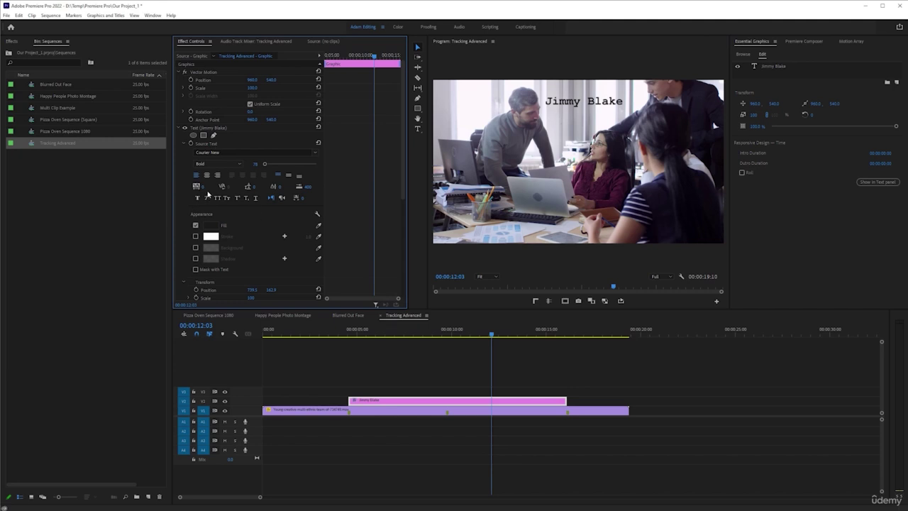
{"action": "left_click", "coordinate": [180, 128]}
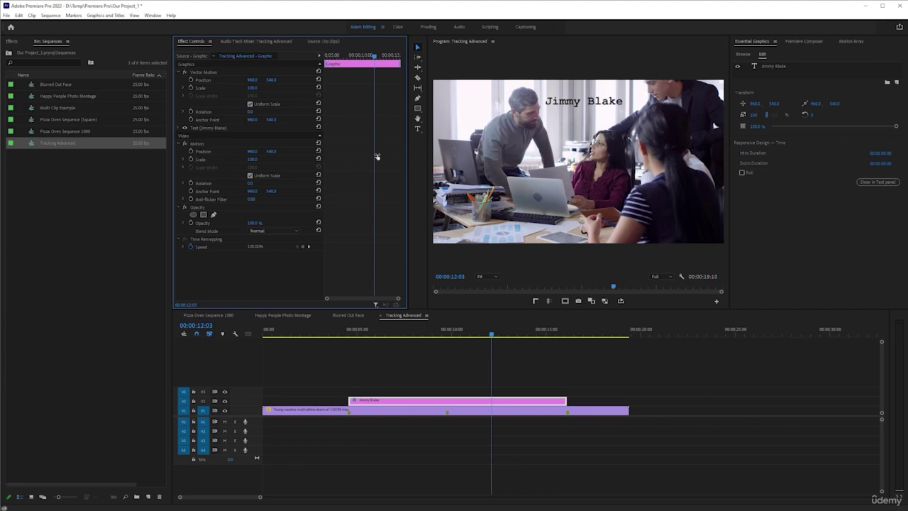
{"action": "left_click", "coordinate": [213, 80]}
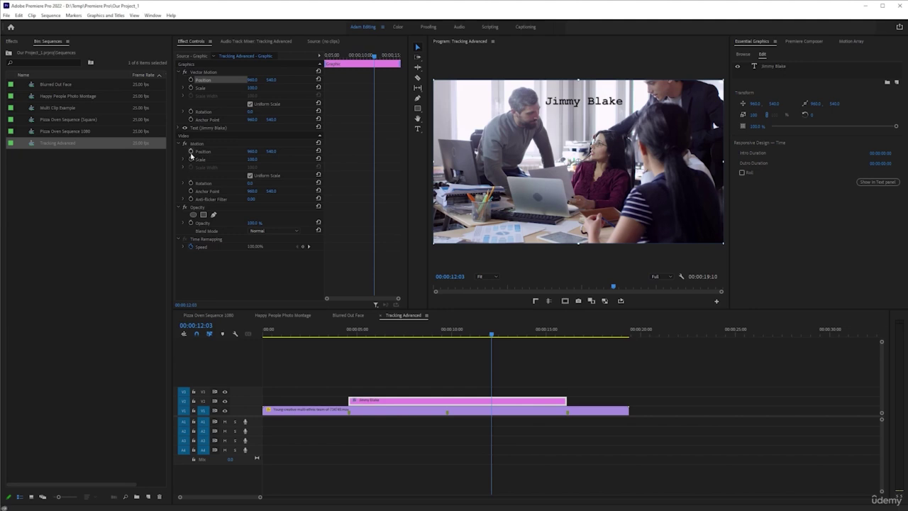
Enable Motion Position keyframing and set a keyframe at 00:00:11:18 moving the title up and right
{"action": "left_click", "coordinate": [190, 152]}
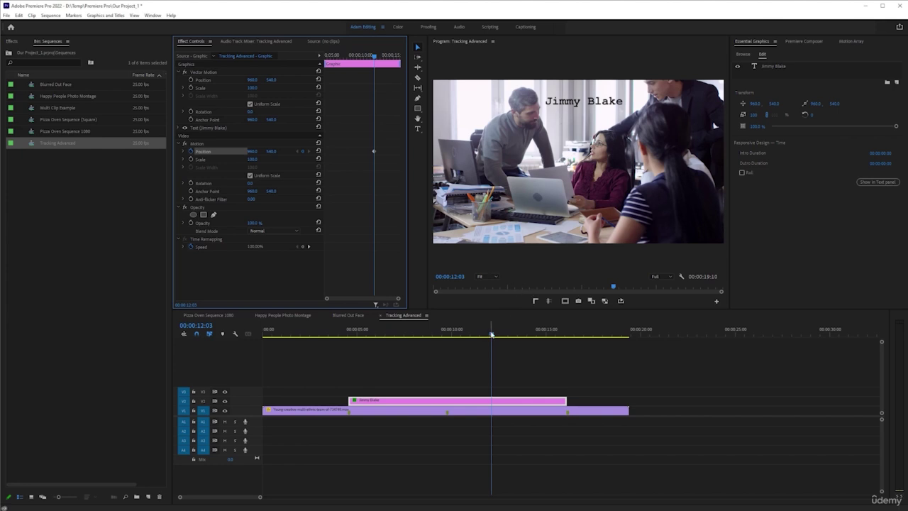
{"action": "left_click_drag", "start_coordinate": [492, 335], "coordinate": [485, 335]}
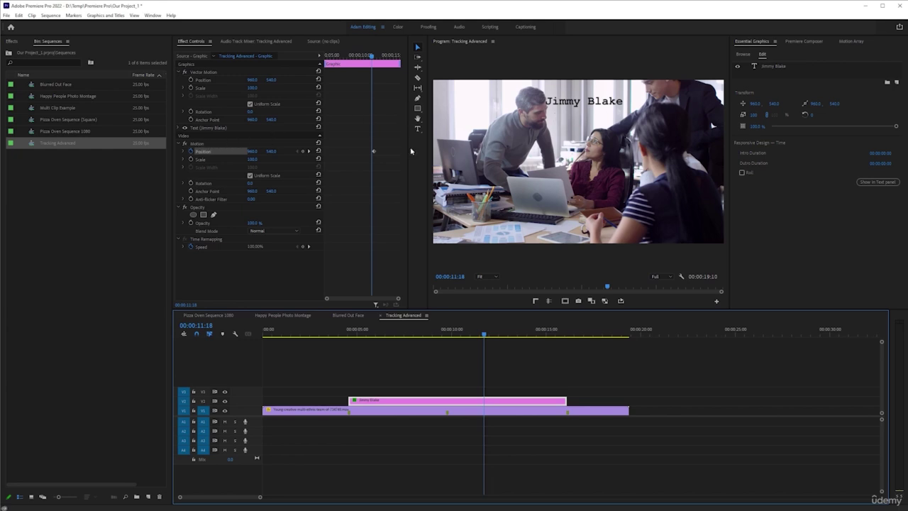
{"action": "left_click_drag", "start_coordinate": [253, 151], "coordinate": [263, 156]}
{"action": "left_click", "coordinate": [200, 145]}
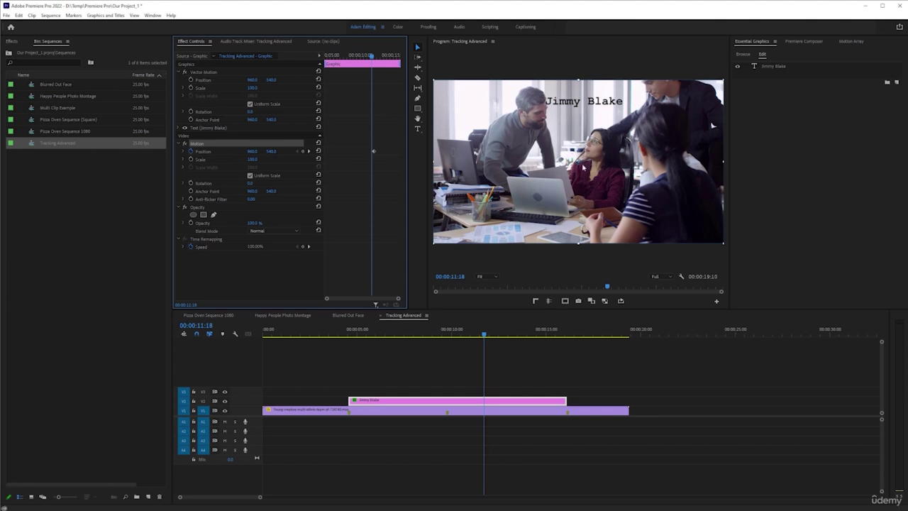
{"action": "left_click_drag", "start_coordinate": [534, 140], "coordinate": [537, 138]}
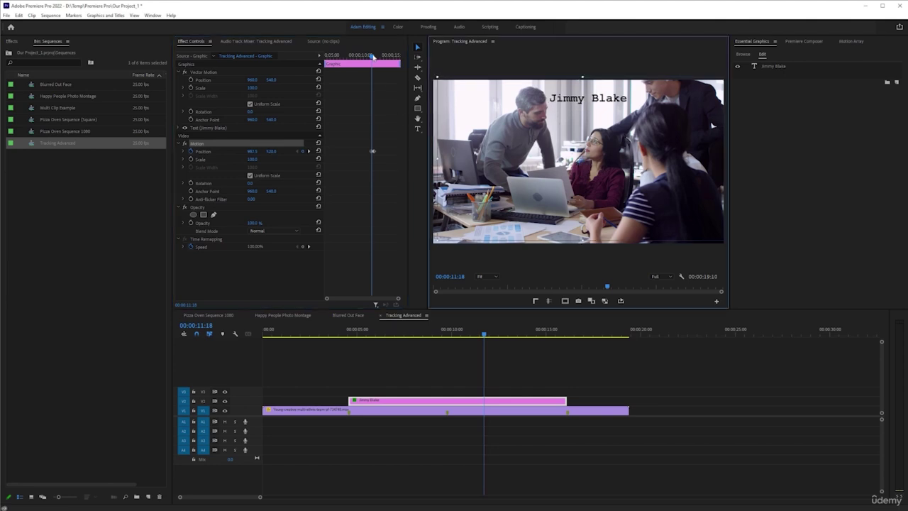
Add position keyframes at 00:00:10:21, 00:00:09:18 and 00:00:09:03, nudging the title to follow the footage
{"action": "left_click_drag", "start_coordinate": [372, 55], "coordinate": [365, 55]}
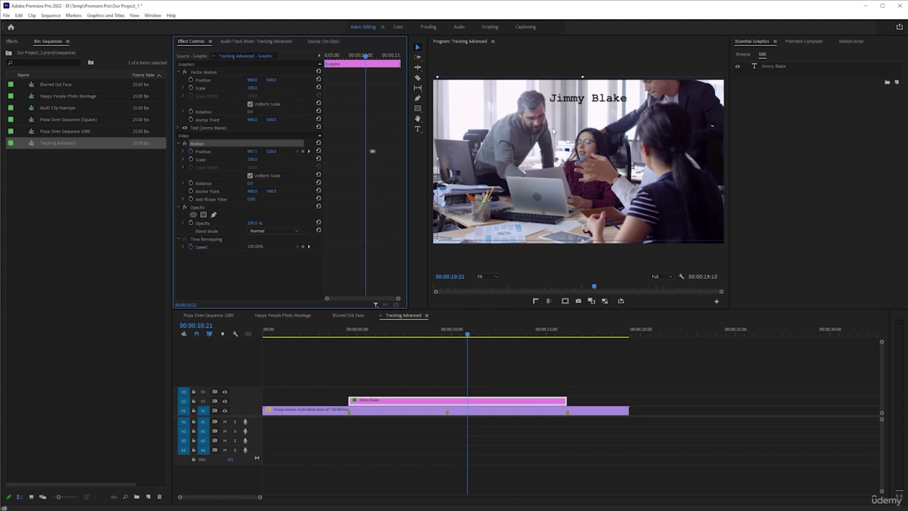
{"action": "left_click_drag", "start_coordinate": [553, 131], "coordinate": [549, 132]}
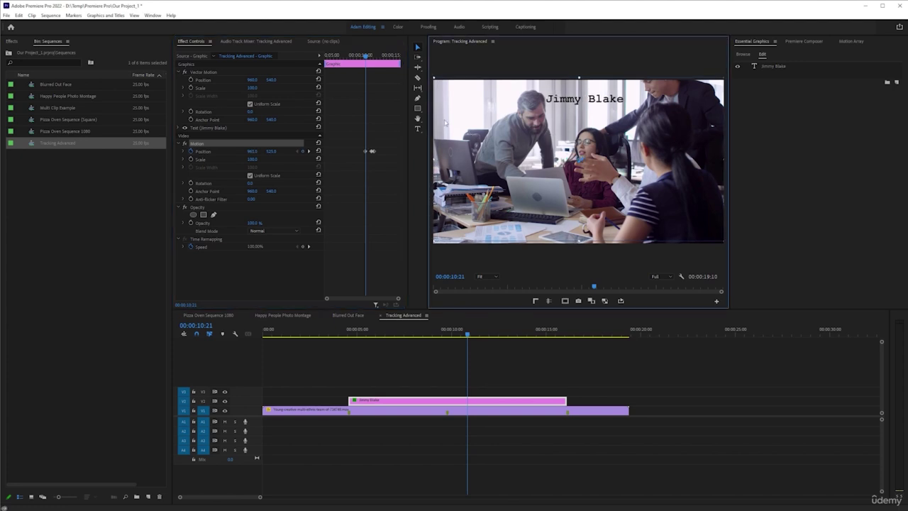
{"action": "left_click_drag", "start_coordinate": [366, 56], "coordinate": [358, 57]}
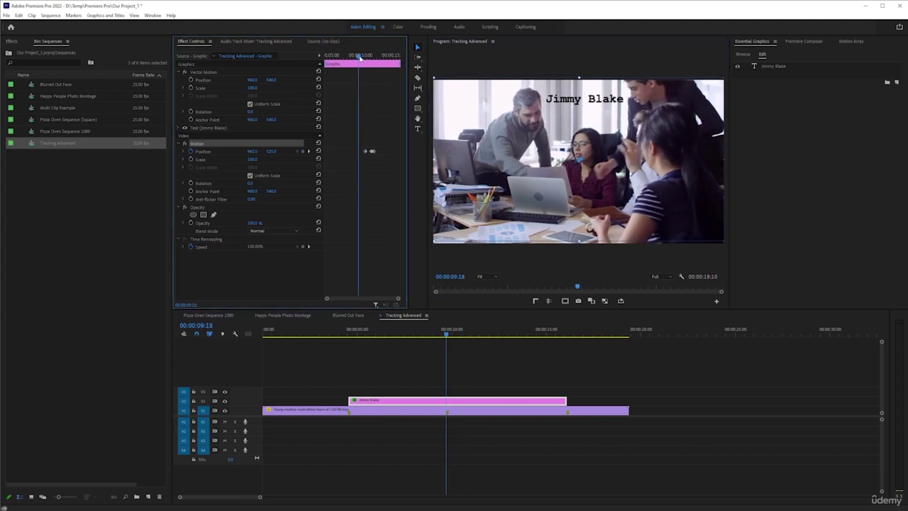
{"action": "left_click", "coordinate": [537, 139]}
{"action": "left_click_drag", "start_coordinate": [537, 138], "coordinate": [534, 138]}
{"action": "left_click_drag", "start_coordinate": [360, 57], "coordinate": [354, 57]}
{"action": "left_click", "coordinate": [575, 138]}
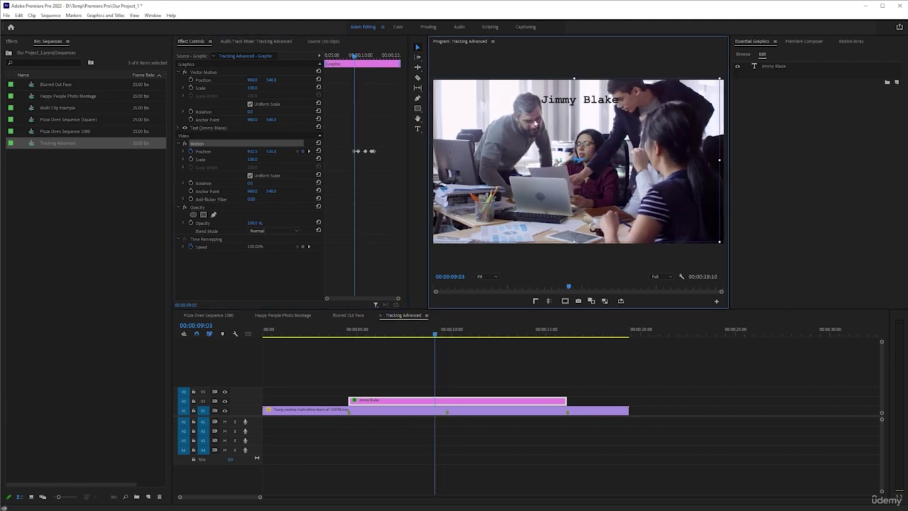
Add a keyframe at 00:00:08:18 shifting the title right and up, then play back from 00:00:07:01
{"action": "left_click_drag", "start_coordinate": [355, 56], "coordinate": [347, 57]}
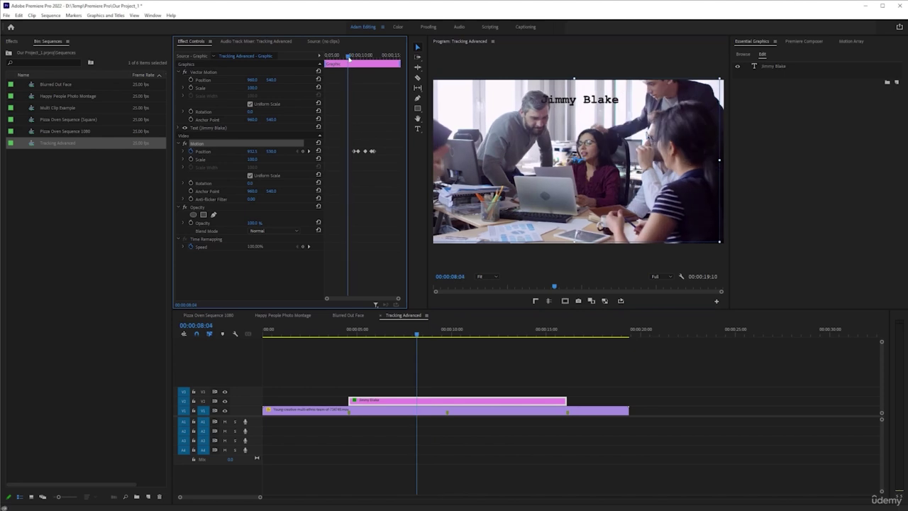
{"action": "left_click_drag", "start_coordinate": [581, 99], "coordinate": [590, 97]}
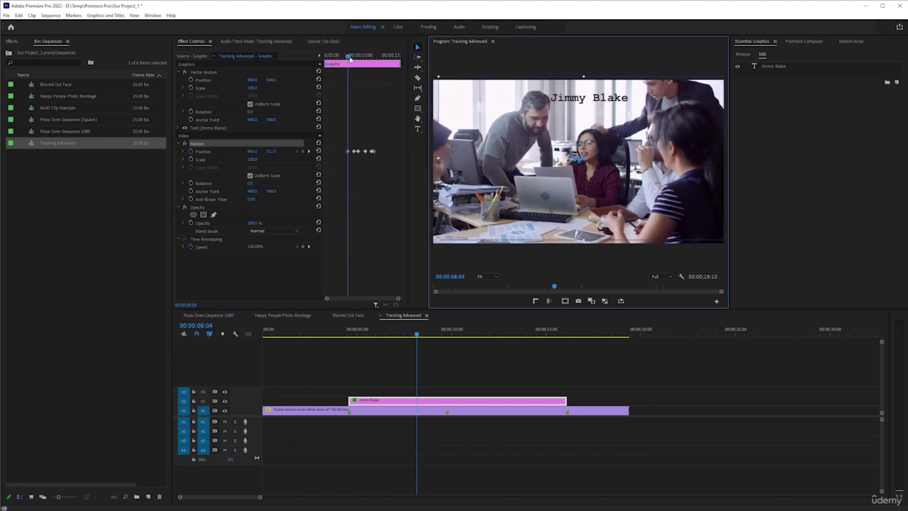
{"action": "left_click_drag", "start_coordinate": [350, 58], "coordinate": [340, 57]}
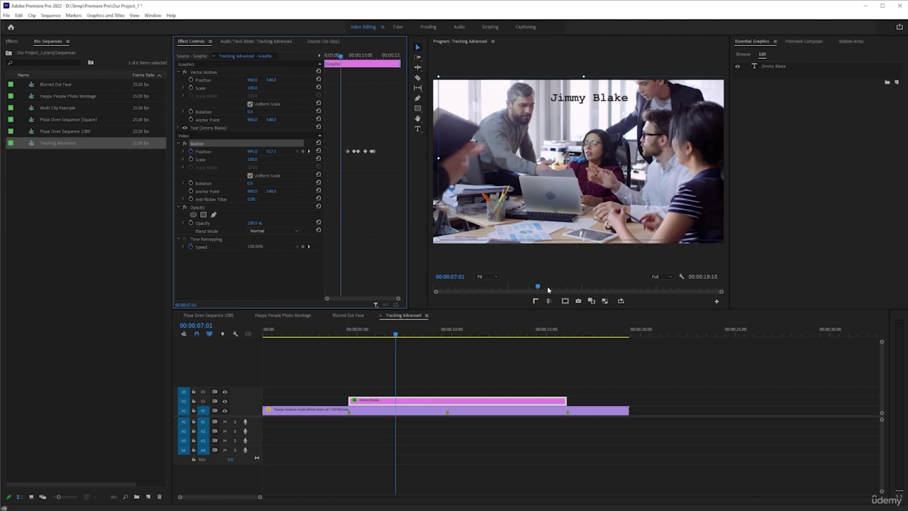
{"action": "key", "text": "space"}
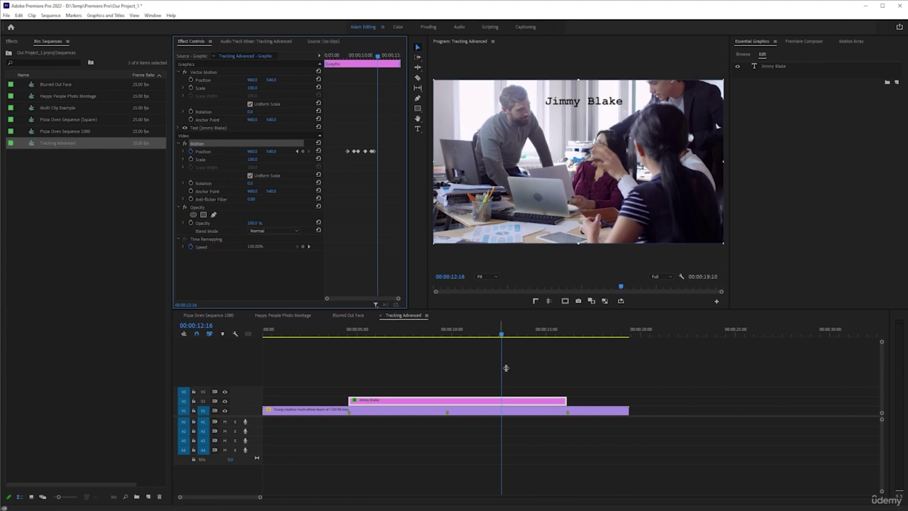
Marquee-select the name graphic clip on V2 and delete it
{"action": "left_click_drag", "start_coordinate": [481, 371], "coordinate": [526, 402]}
{"action": "key", "text": "Delete"}
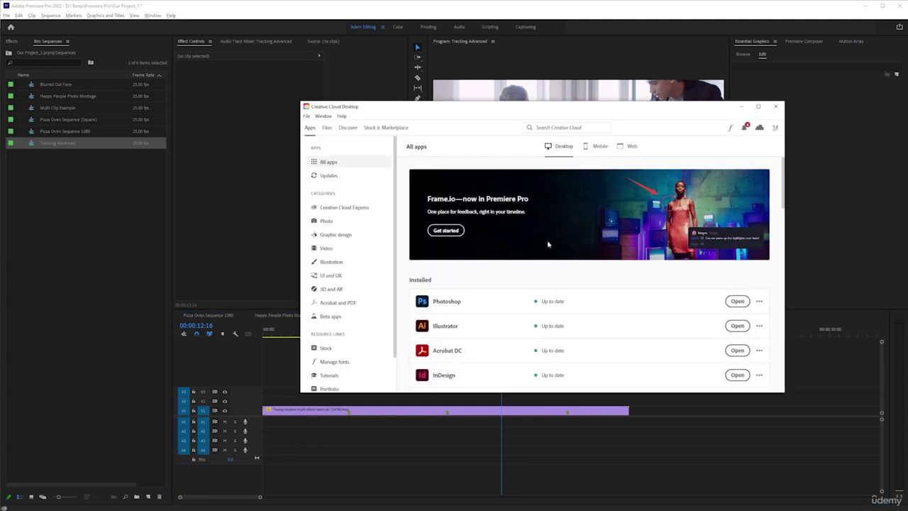
{"action": "scroll", "coordinate": [547, 239], "scroll_direction": "down", "scroll_amount": 2}
{"action": "scroll", "coordinate": [504, 227], "scroll_direction": "down", "scroll_amount": 5}
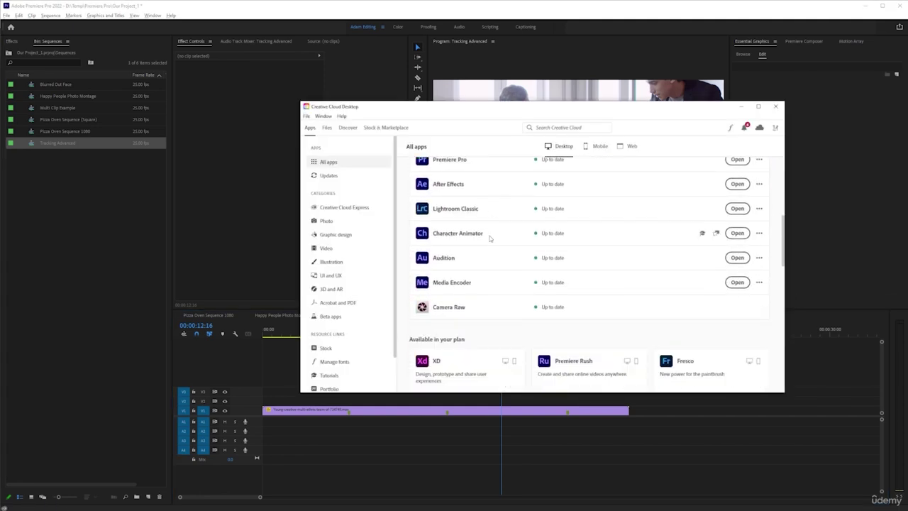
{"action": "scroll", "coordinate": [486, 240], "scroll_direction": "up", "scroll_amount": 4}
{"action": "scroll", "coordinate": [485, 206], "scroll_direction": "down", "scroll_amount": 3}
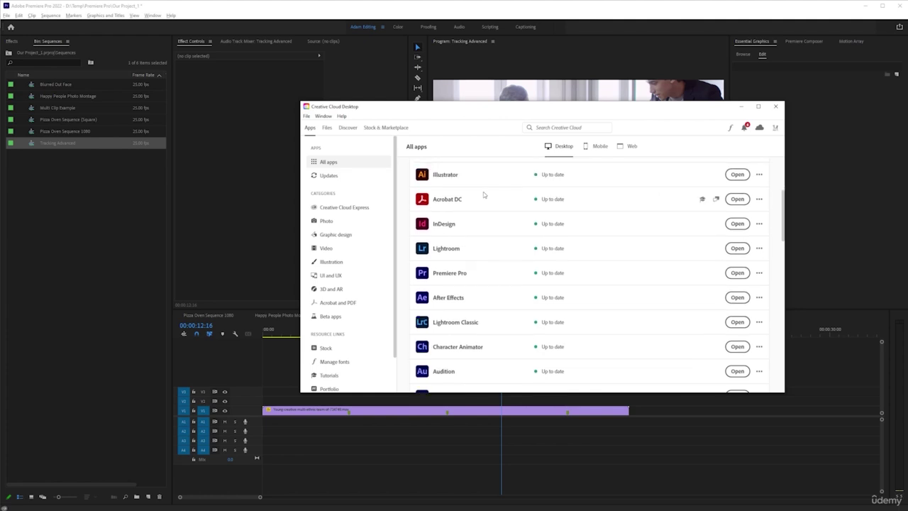
{"action": "scroll", "coordinate": [483, 217], "scroll_direction": "down", "scroll_amount": 1}
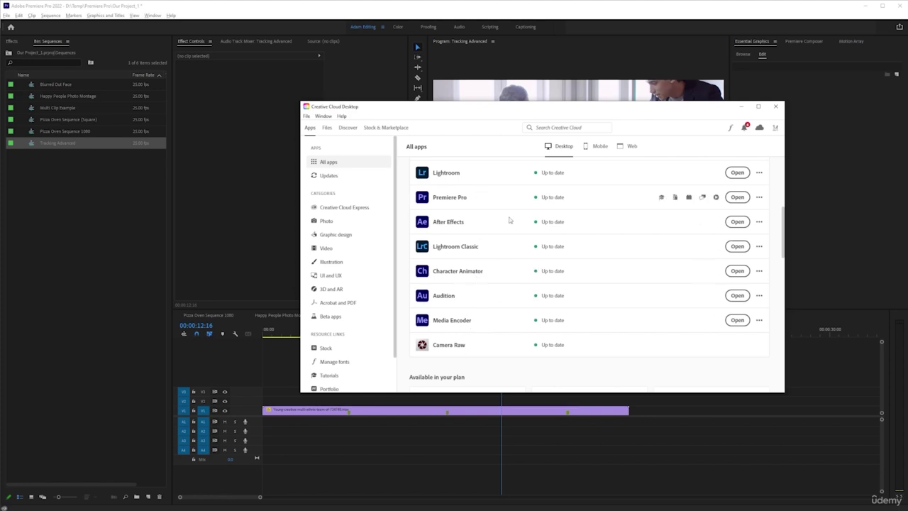
{"action": "scroll", "coordinate": [504, 241], "scroll_direction": "down", "scroll_amount": 3}
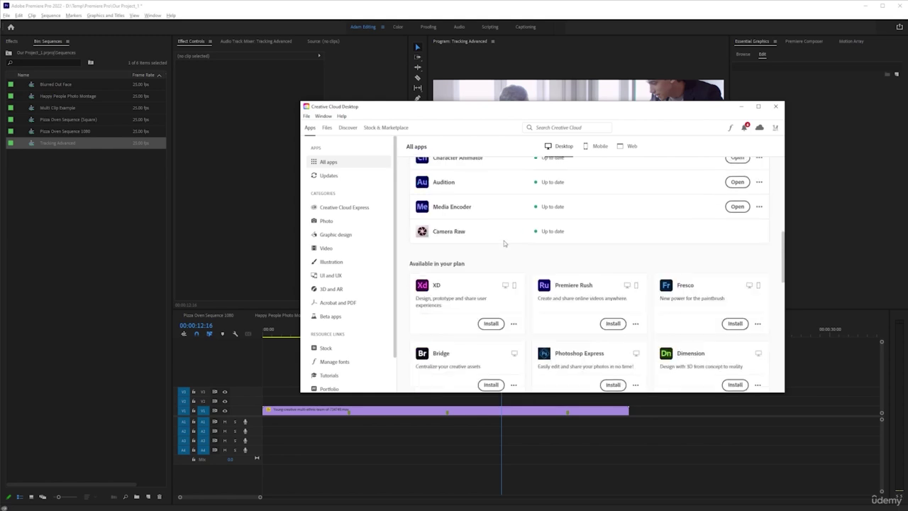
{"action": "scroll", "coordinate": [504, 241], "scroll_direction": "down", "scroll_amount": 2}
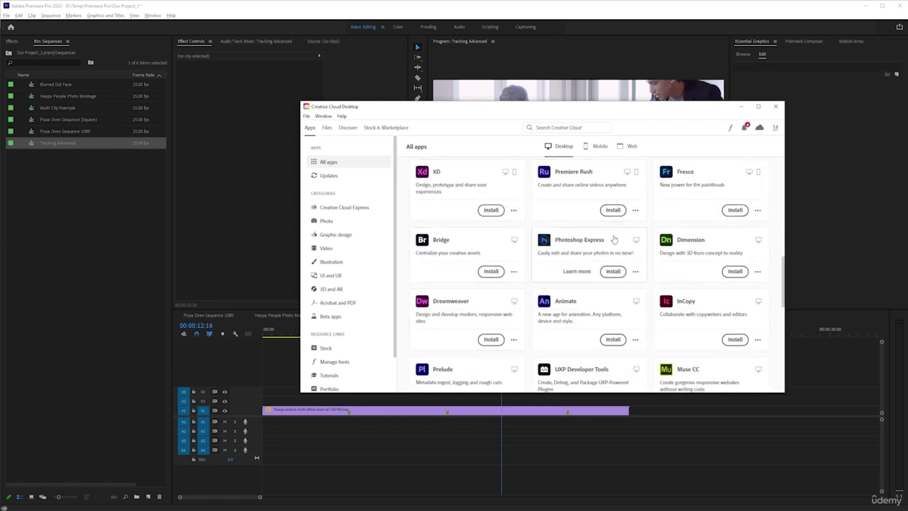
{"action": "scroll", "coordinate": [615, 305], "scroll_direction": "down", "scroll_amount": 2}
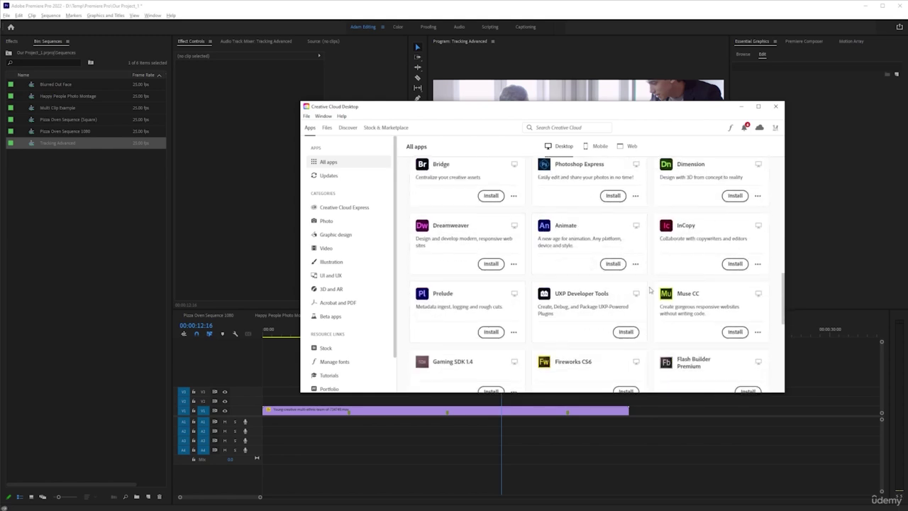
{"action": "scroll", "coordinate": [480, 284], "scroll_direction": "down", "scroll_amount": 3}
{"action": "scroll", "coordinate": [568, 302], "scroll_direction": "down", "scroll_amount": 2}
{"action": "scroll", "coordinate": [549, 302], "scroll_direction": "up", "scroll_amount": 5}
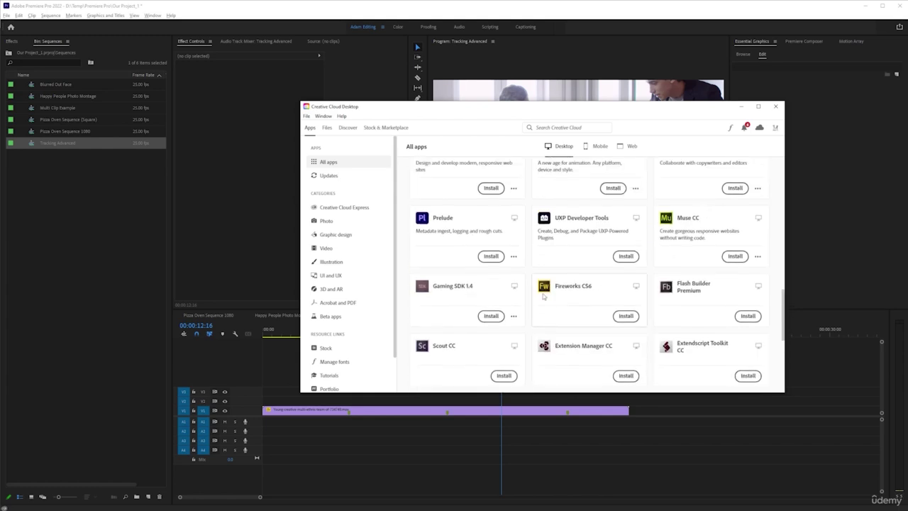
{"action": "scroll", "coordinate": [496, 282], "scroll_direction": "up", "scroll_amount": 3}
{"action": "scroll", "coordinate": [511, 280], "scroll_direction": "down", "scroll_amount": 2}
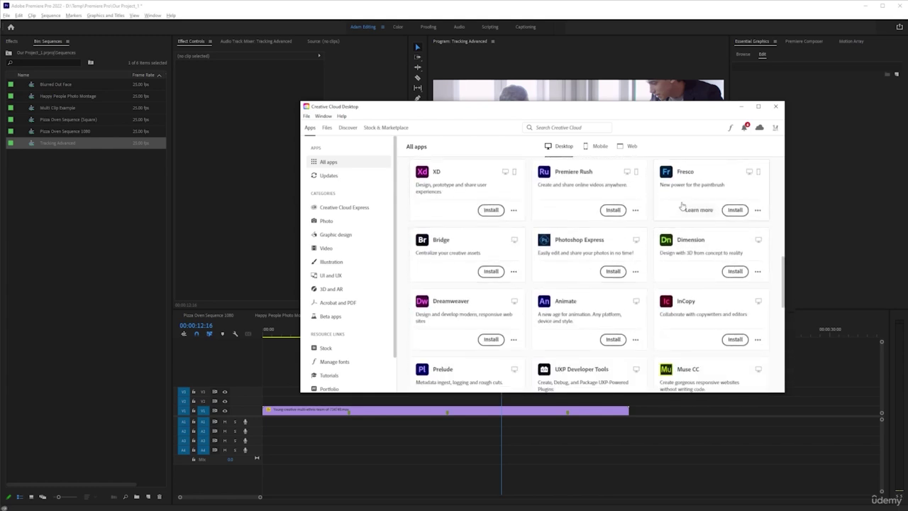
{"action": "scroll", "coordinate": [591, 258], "scroll_direction": "up", "scroll_amount": 5}
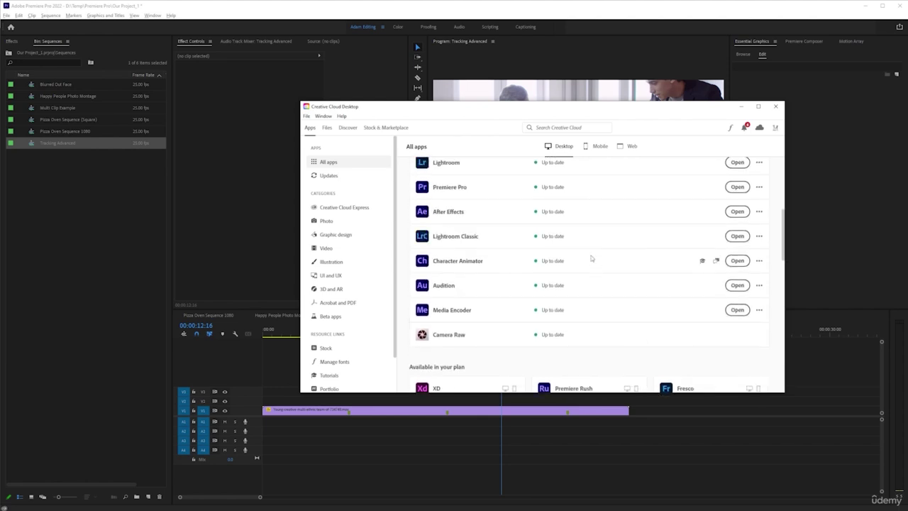
{"action": "scroll", "coordinate": [594, 264], "scroll_direction": "down", "scroll_amount": 4}
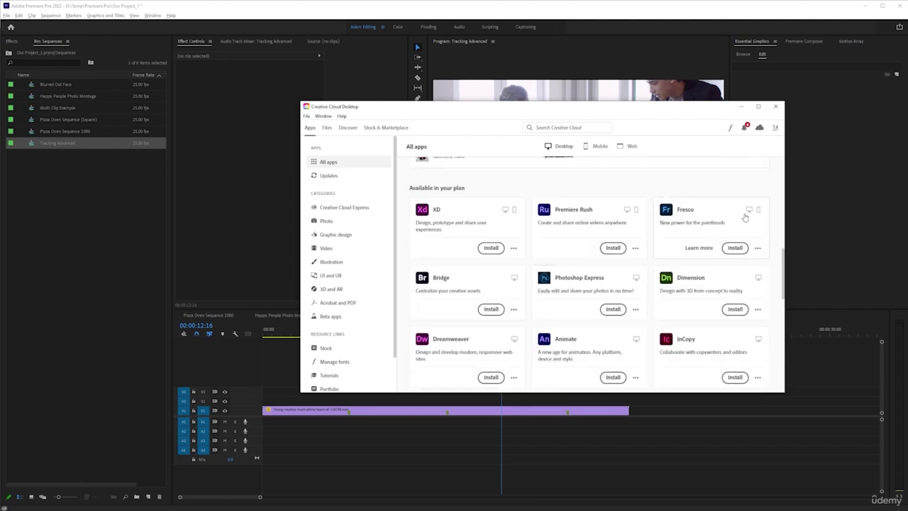
{"action": "scroll", "coordinate": [560, 234], "scroll_direction": "up", "scroll_amount": 5}
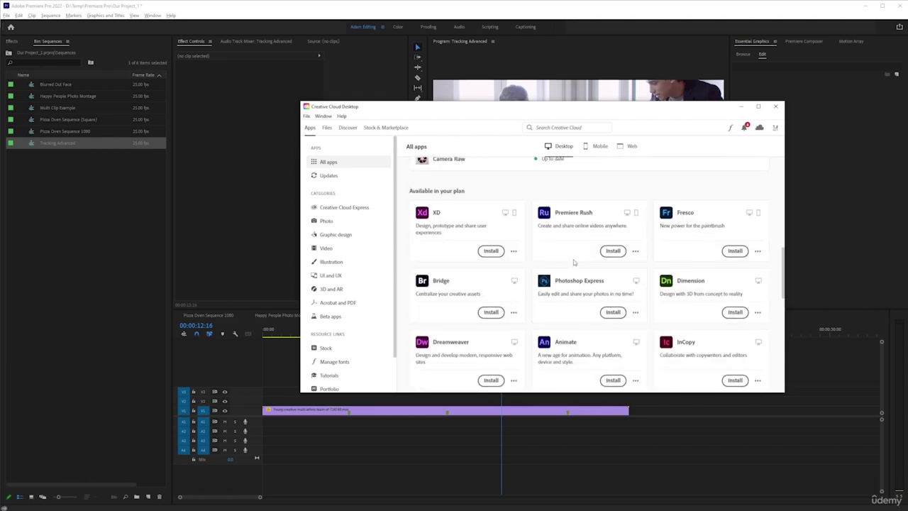
{"action": "scroll", "coordinate": [559, 174], "scroll_direction": "down", "scroll_amount": 3}
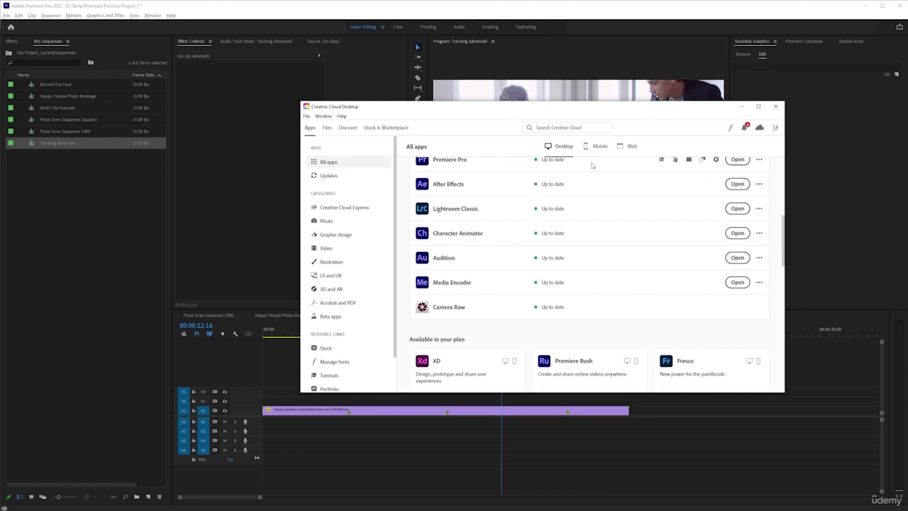
Minimize Creative Cloud Desktop and dismiss the After Effects Home welcome screen
{"action": "left_click", "coordinate": [742, 106]}
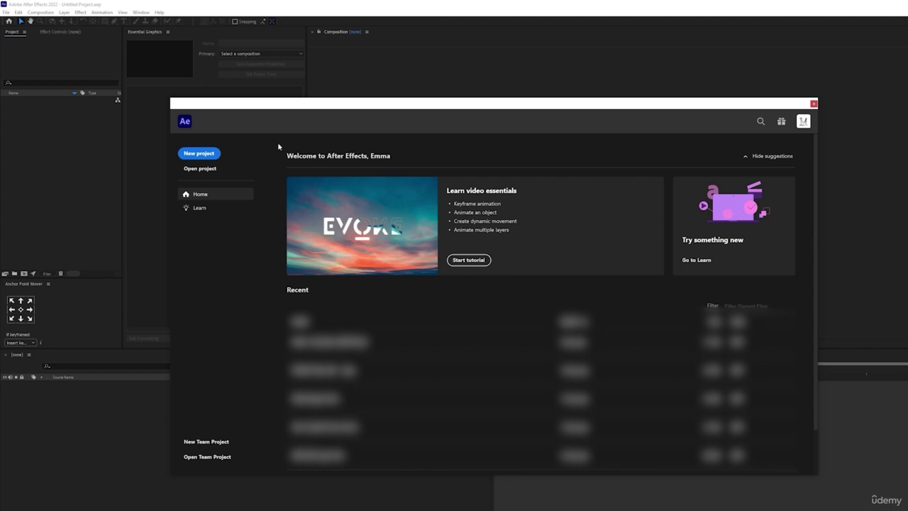
{"action": "left_click", "coordinate": [199, 152]}
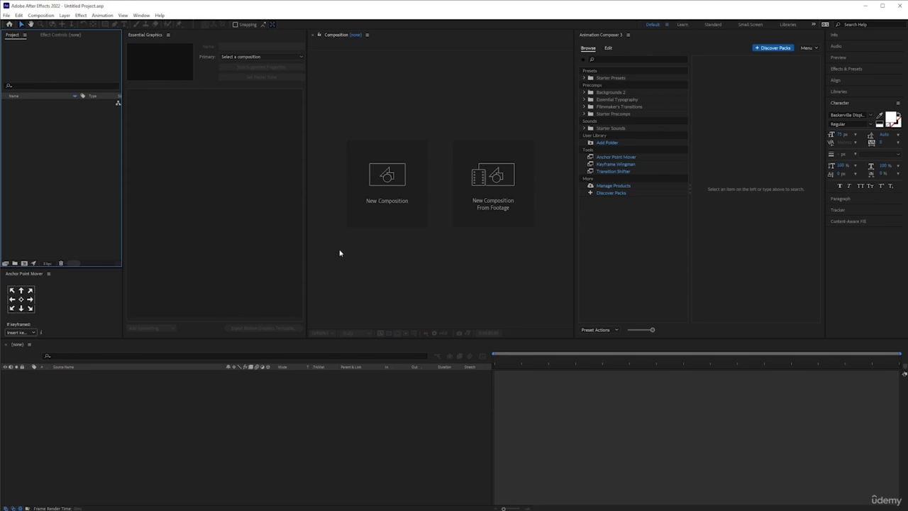
Close the Essential Graphics and Animation Composer 3 panels
{"action": "right_click", "coordinate": [158, 39]}
{"action": "left_click", "coordinate": [165, 41]}
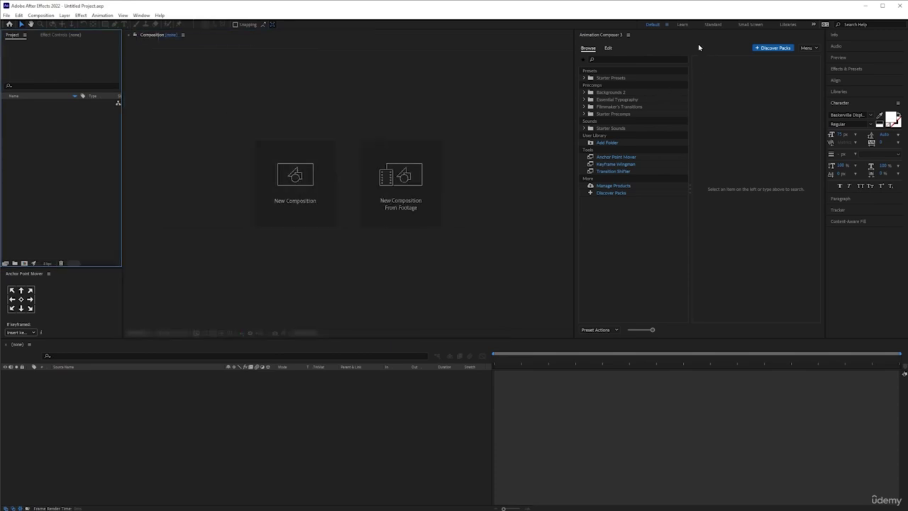
{"action": "right_click", "coordinate": [613, 34]}
{"action": "left_click", "coordinate": [646, 38]}
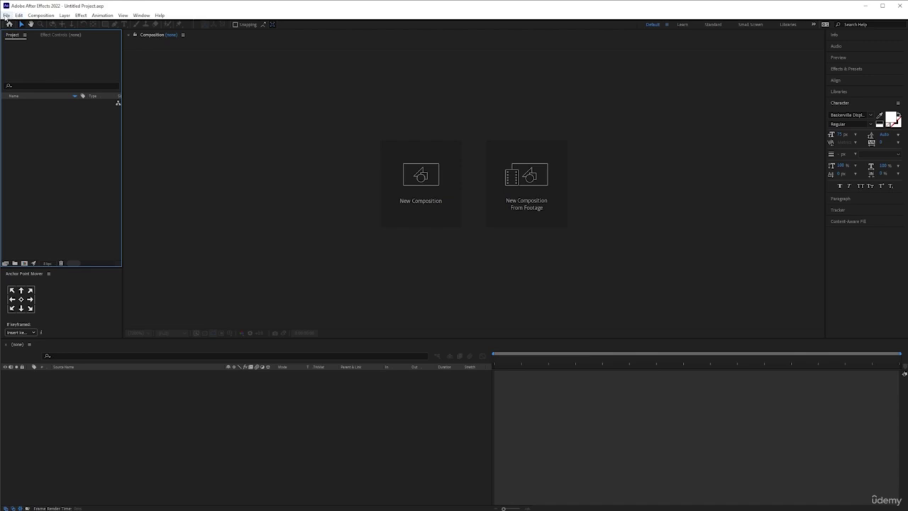
Create a fresh empty project with File > New > New Project
{"action": "left_click", "coordinate": [6, 16]}
{"action": "mouse_move", "coordinate": [32, 25]}
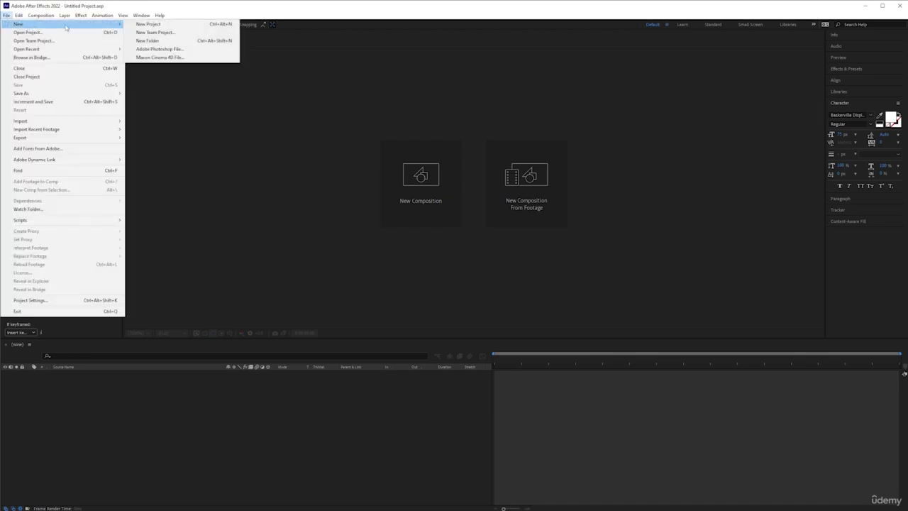
{"action": "left_click", "coordinate": [141, 26]}
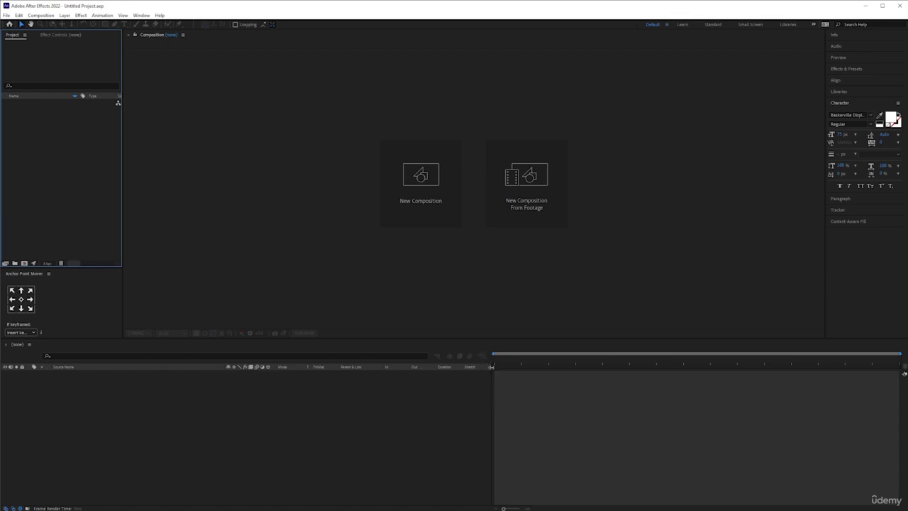
{"action": "left_click", "coordinate": [415, 373]}
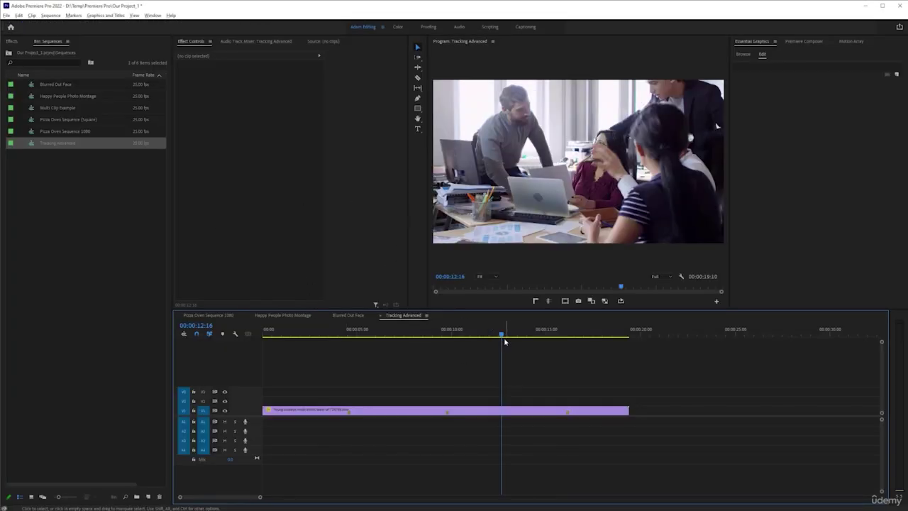
Cut the V1 clip at 00:00:18:07 and at 00:00:05:07 with Ctrl+K
{"action": "left_click_drag", "start_coordinate": [502, 336], "coordinate": [609, 349]}
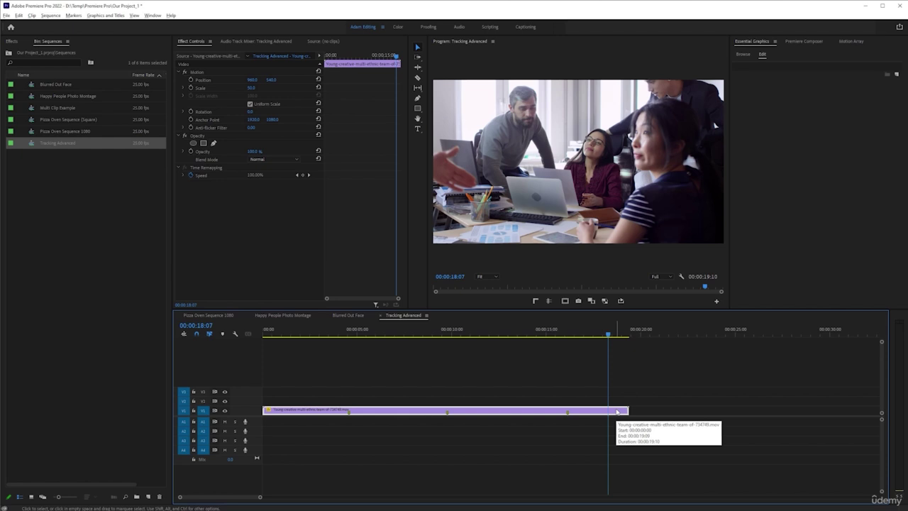
{"action": "key", "text": "ctrl+k"}
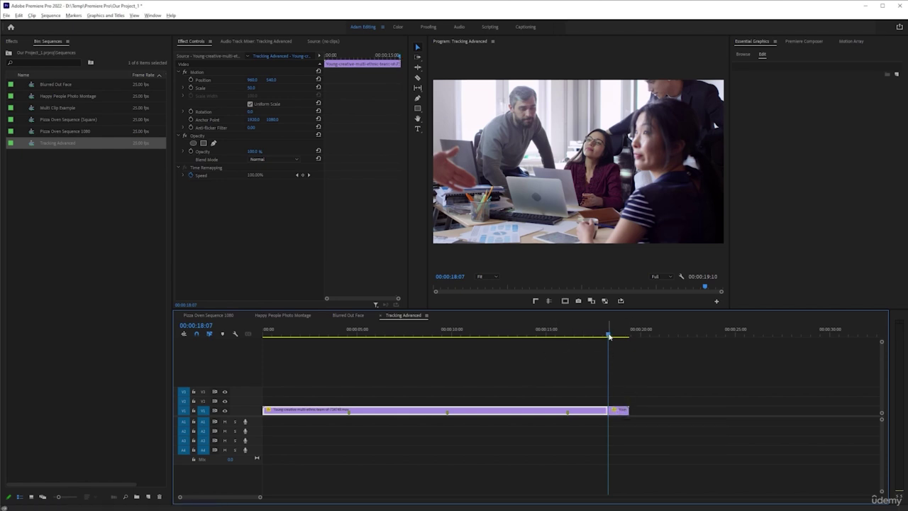
{"action": "left_click_drag", "start_coordinate": [608, 337], "coordinate": [363, 340]}
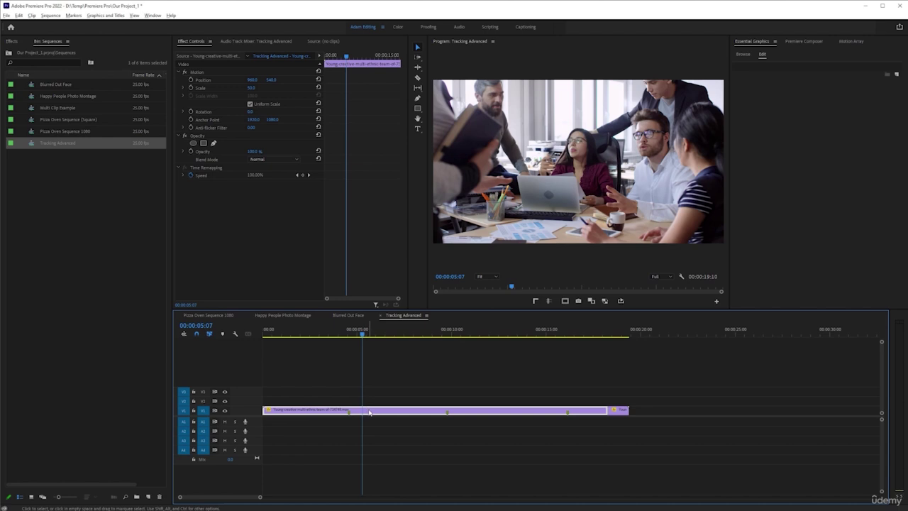
{"action": "key", "text": "ctrl+k"}
Copy the middle clip piece onto track V2 above the V1 cut
{"action": "left_click_drag", "start_coordinate": [452, 409], "coordinate": [452, 401]}
{"action": "left_click", "coordinate": [459, 368]}
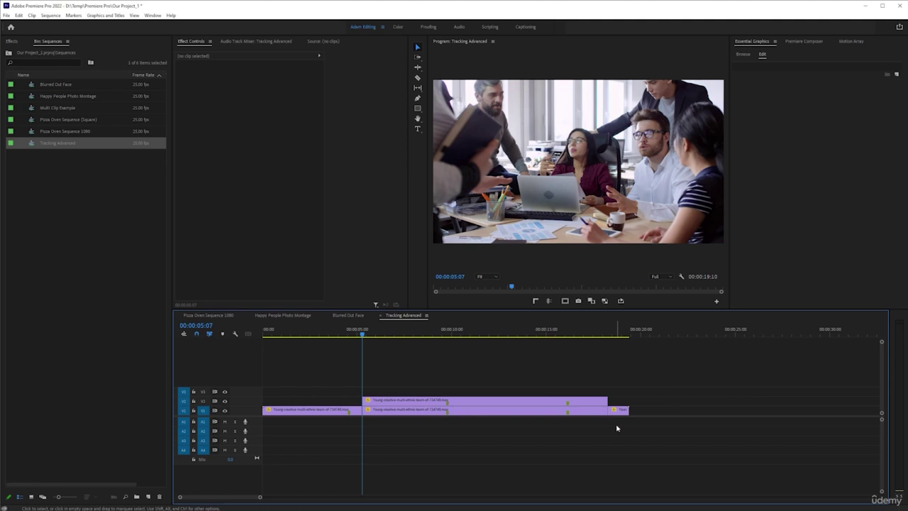
{"action": "scroll", "coordinate": [332, 373], "scroll_direction": "up", "scroll_amount": 5, "text": "alt"}
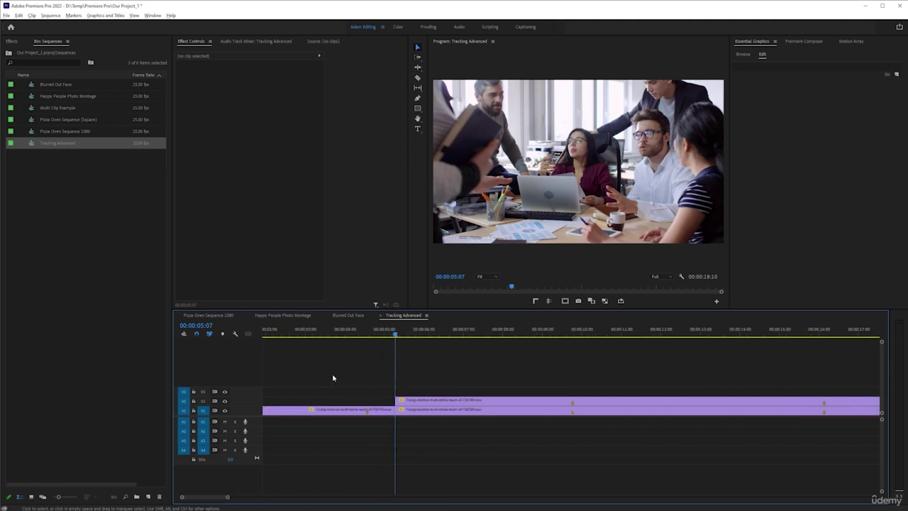
{"action": "left_click", "coordinate": [375, 331]}
{"action": "scroll", "coordinate": [392, 436], "scroll_direction": "up", "scroll_amount": 2, "text": "alt"}
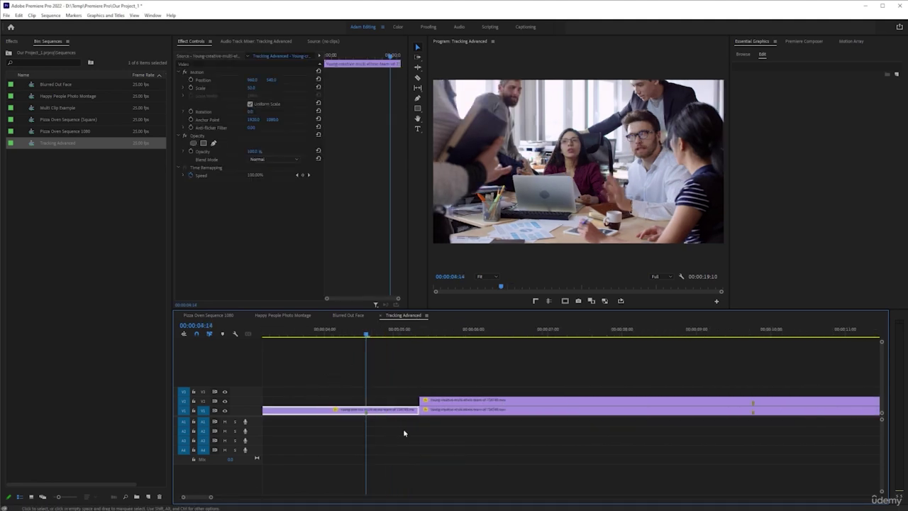
{"action": "left_click", "coordinate": [446, 436]}
Check the edit point near 00:00:05:00, zoom out, and bring up the V2 clip's context menu
{"action": "left_click_drag", "start_coordinate": [454, 441], "coordinate": [409, 411]}
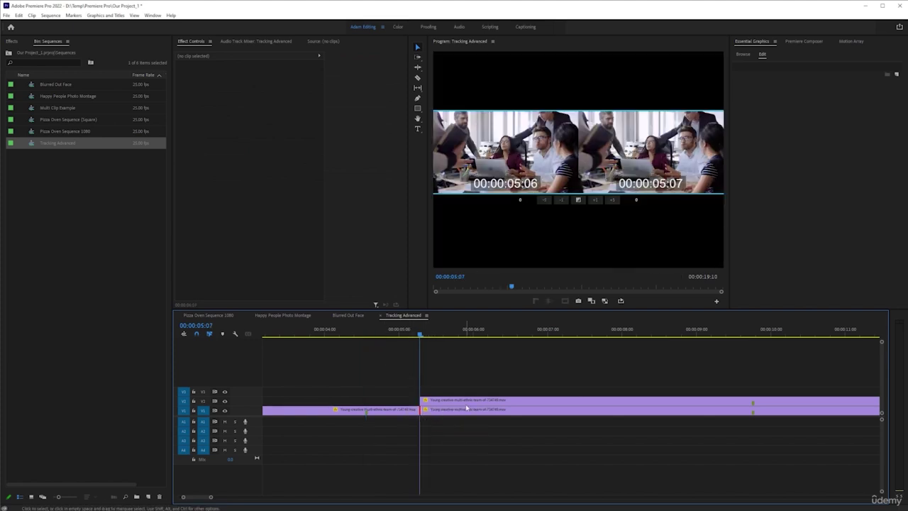
{"action": "key", "text": "Escape"}
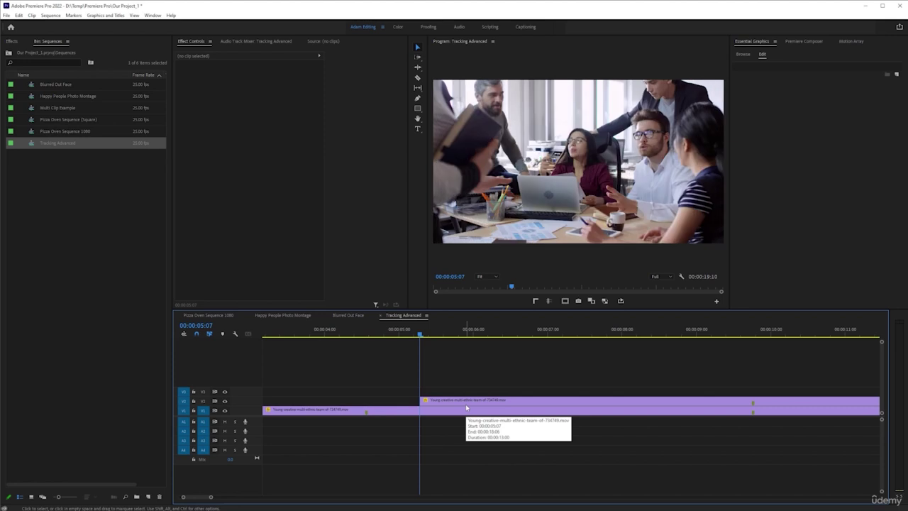
{"action": "left_click", "coordinate": [400, 330]}
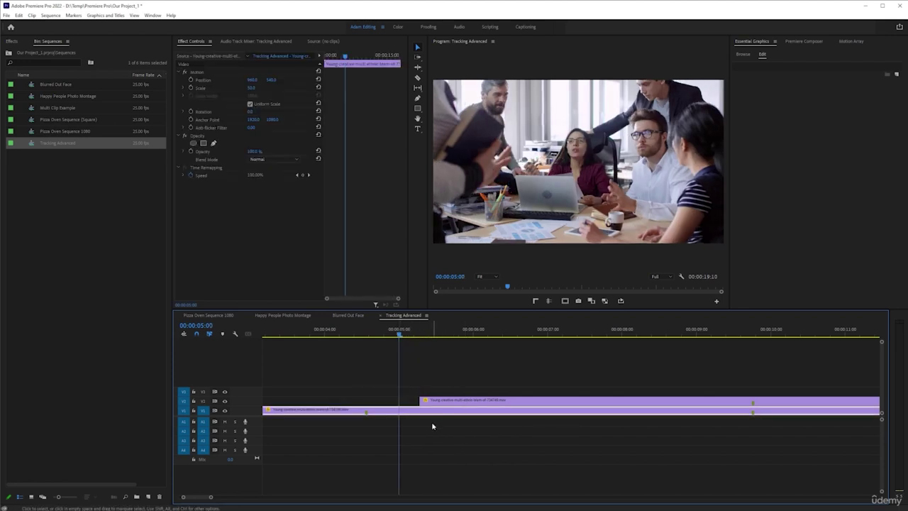
{"action": "key", "text": "minus"}
{"action": "key", "text": "minus"}
{"action": "key", "text": "minus"}
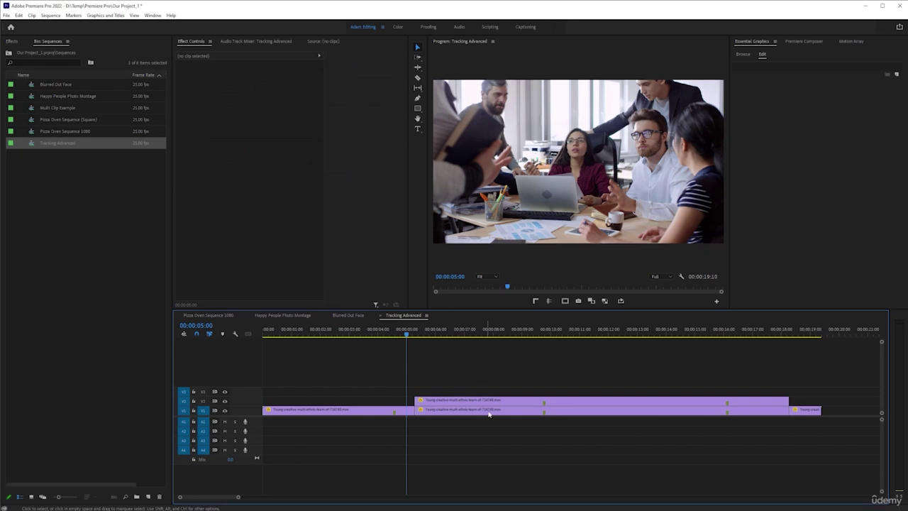
{"action": "left_click", "coordinate": [501, 333]}
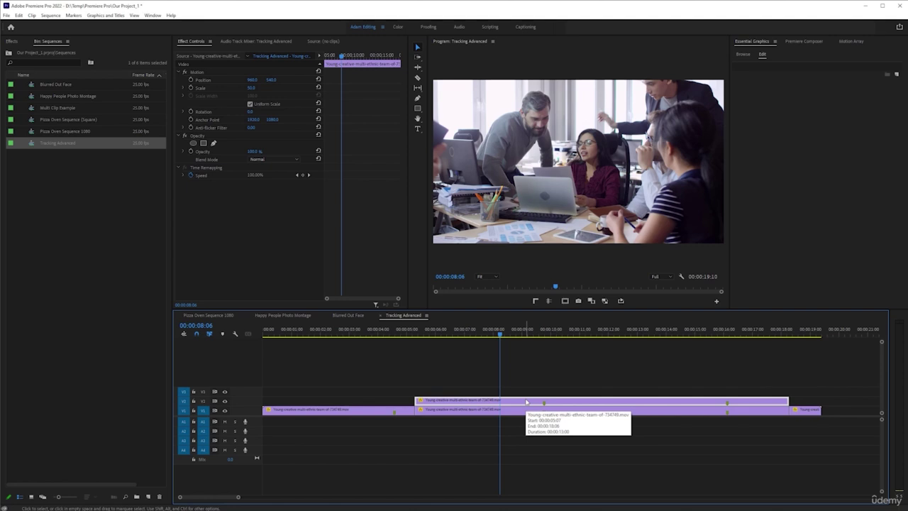
{"action": "right_click", "coordinate": [526, 402]}
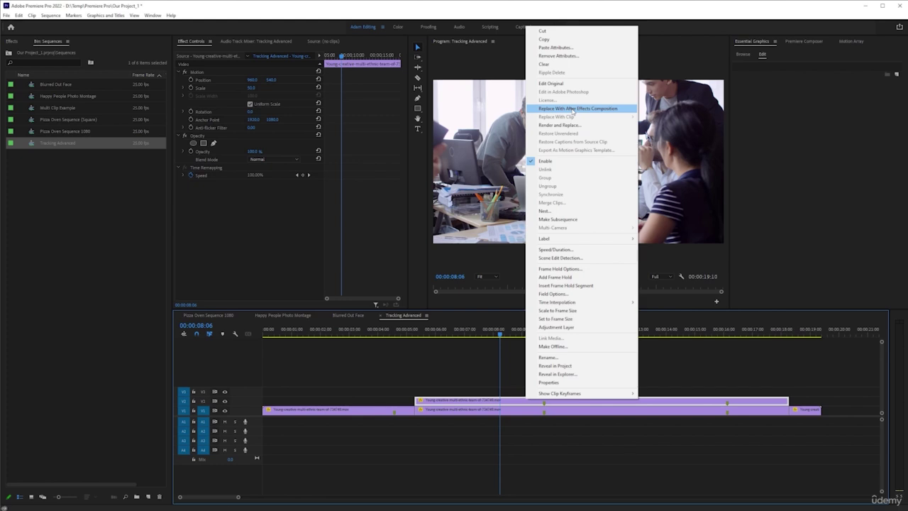
Replace the V2 clip with an After Effects composition
{"action": "left_click", "coordinate": [571, 108]}
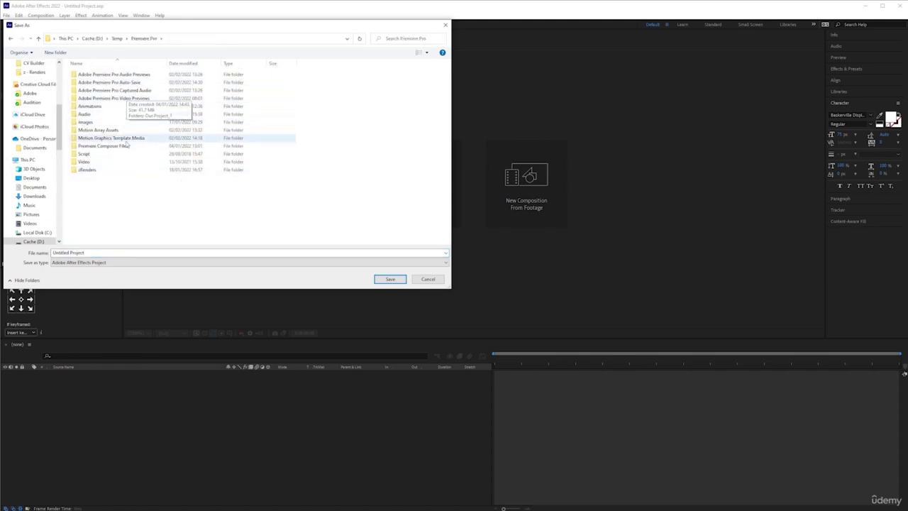
Save the new After Effects project as 'Tracking' in the Premiere Pro > Animations folder
{"action": "double_click", "coordinate": [91, 163]}
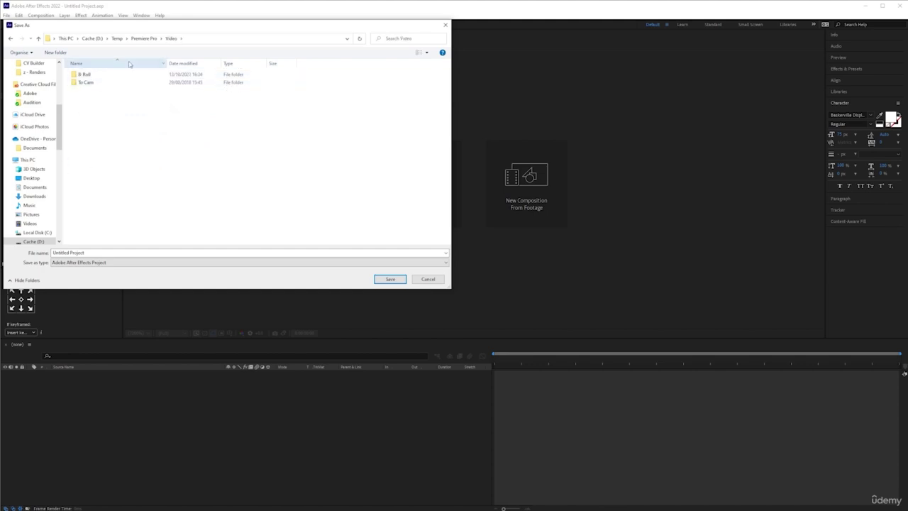
{"action": "left_click", "coordinate": [144, 38]}
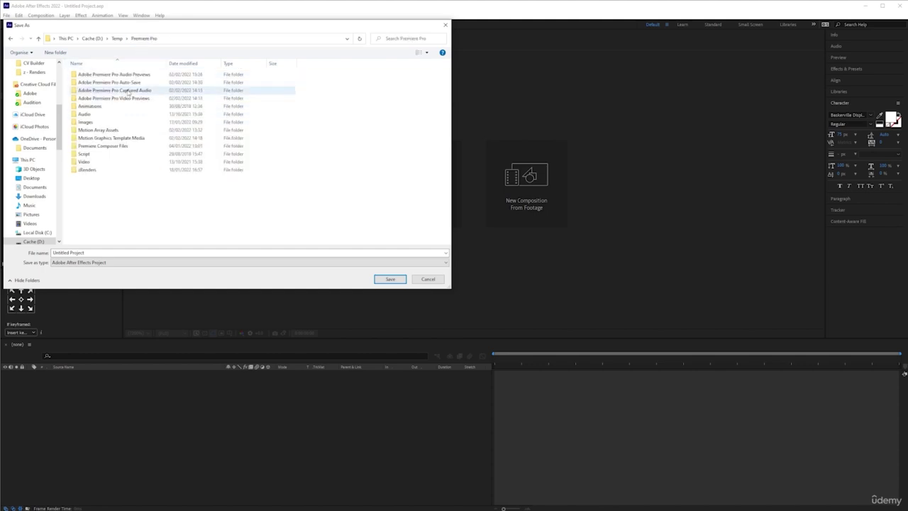
{"action": "double_click", "coordinate": [96, 122]}
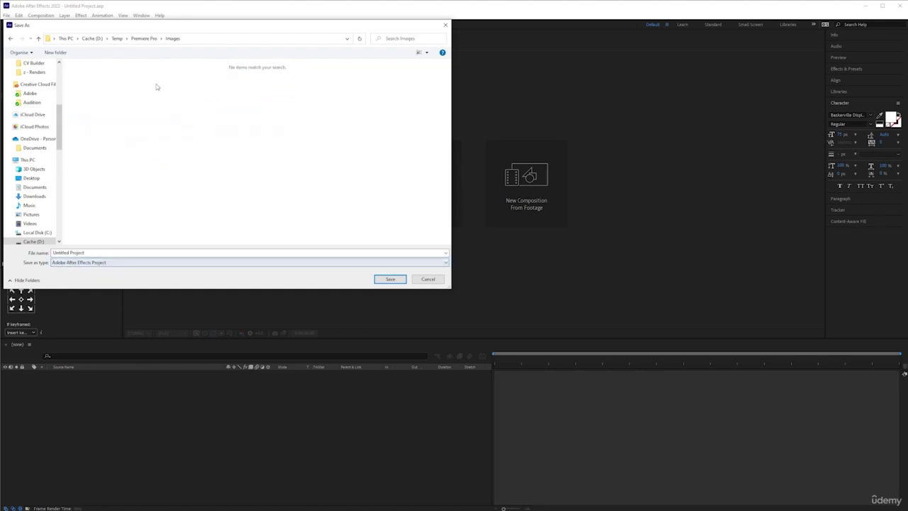
{"action": "left_click", "coordinate": [136, 39]}
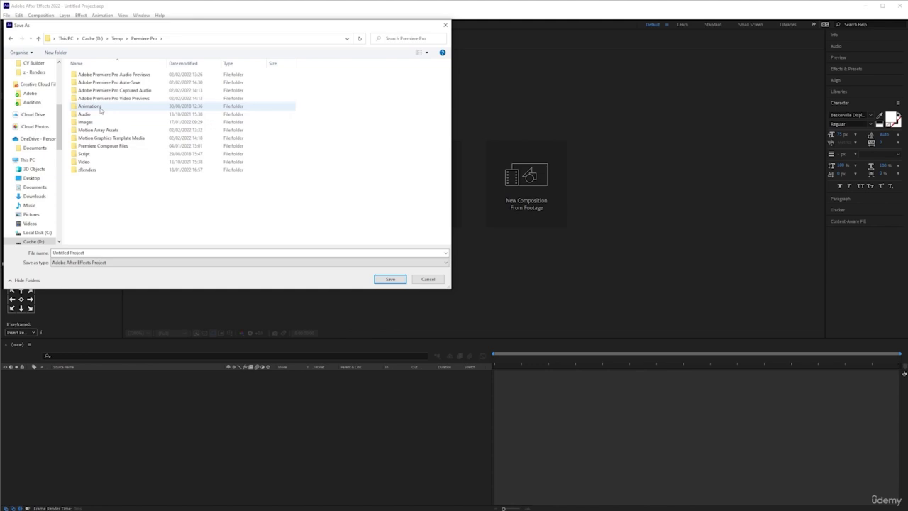
{"action": "double_click", "coordinate": [89, 106]}
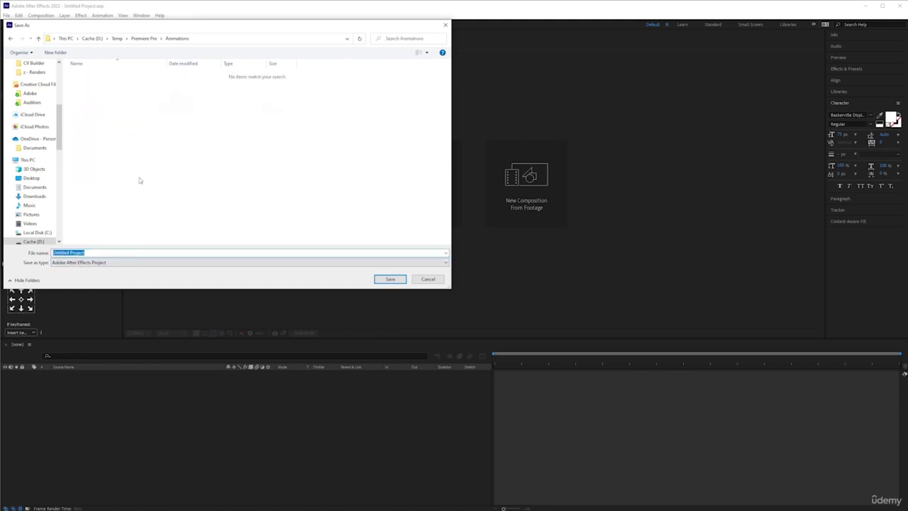
{"action": "type", "text": "Tracking 000"}
{"action": "left_click", "coordinate": [389, 278]}
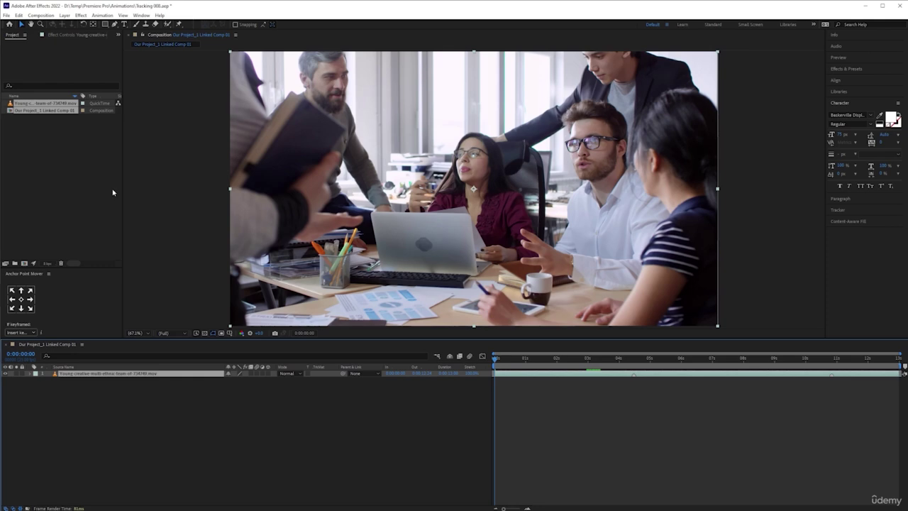
{"action": "left_click", "coordinate": [113, 192]}
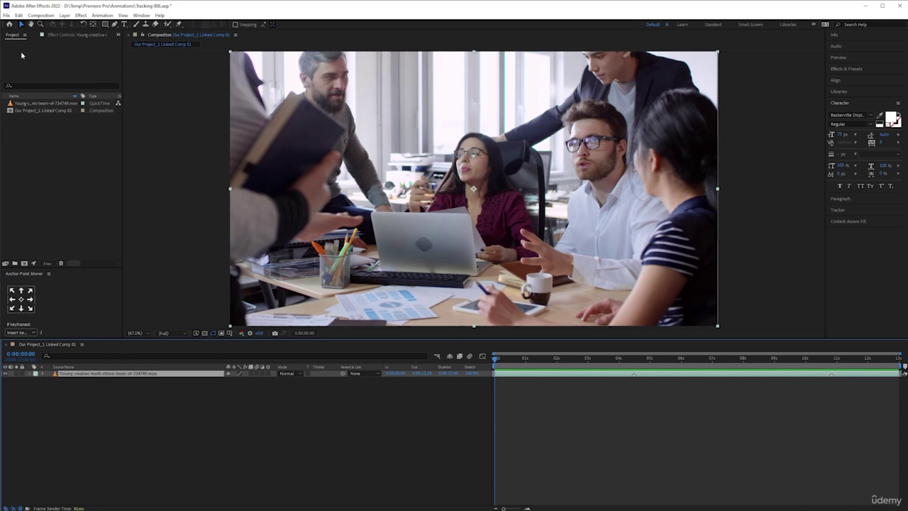
{"action": "key", "text": "alt+Tab"}
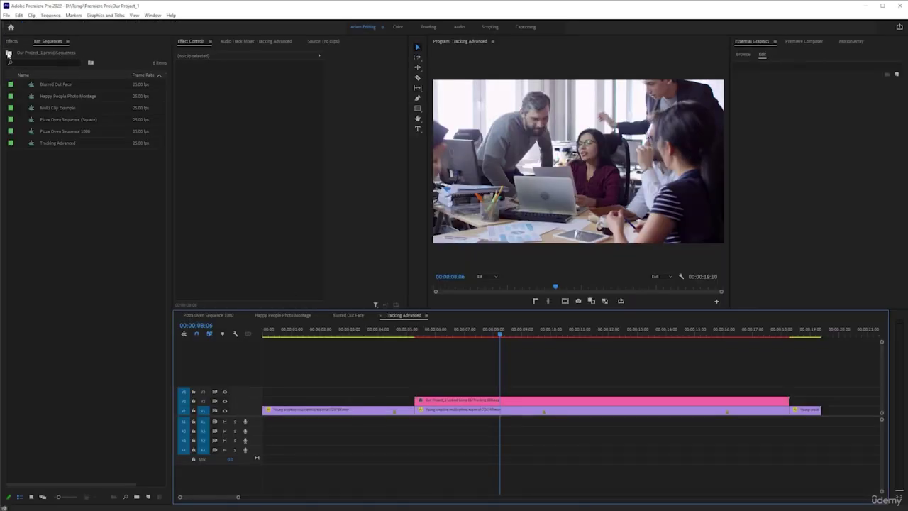
{"action": "left_click", "coordinate": [8, 54]}
{"action": "key", "text": "alt+Tab"}
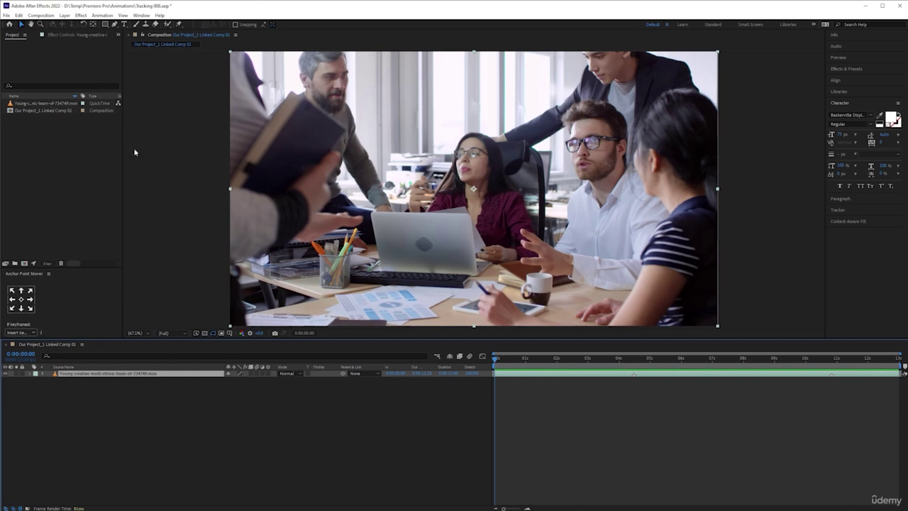
{"action": "left_click", "coordinate": [42, 104]}
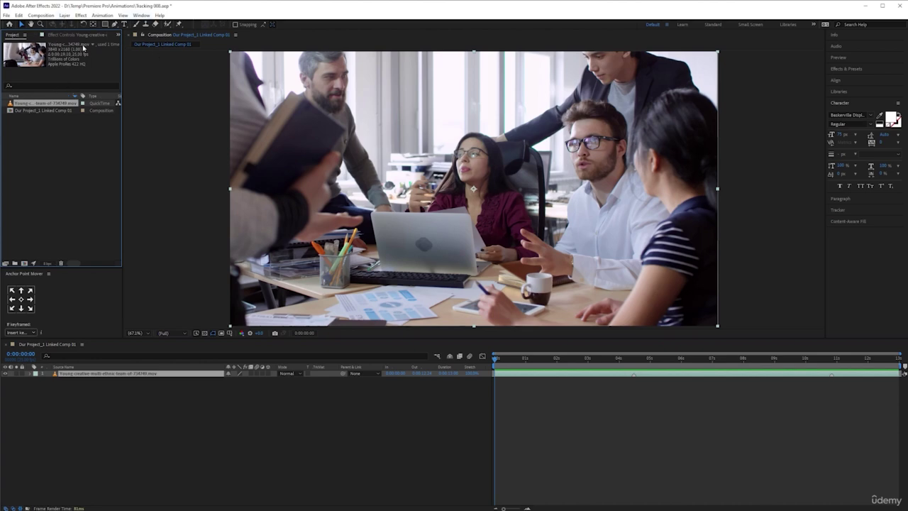
{"action": "left_click", "coordinate": [83, 47]}
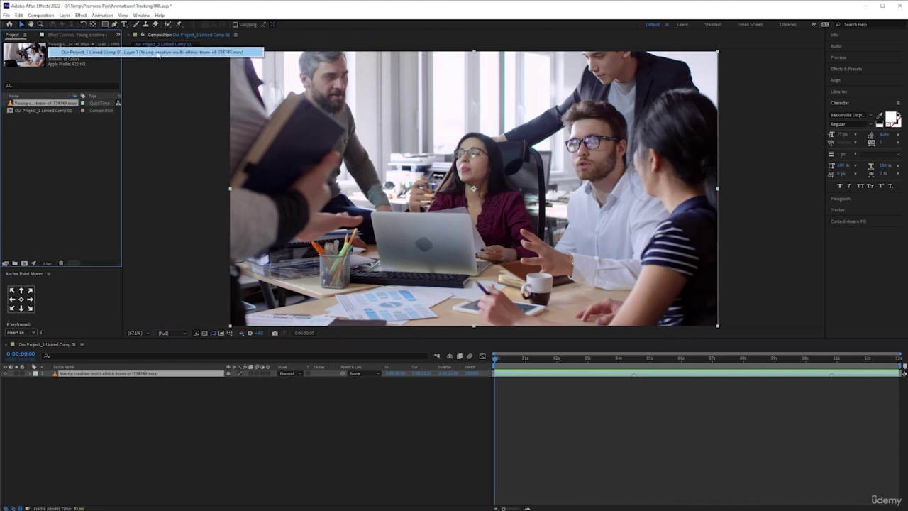
{"action": "left_click", "coordinate": [40, 162]}
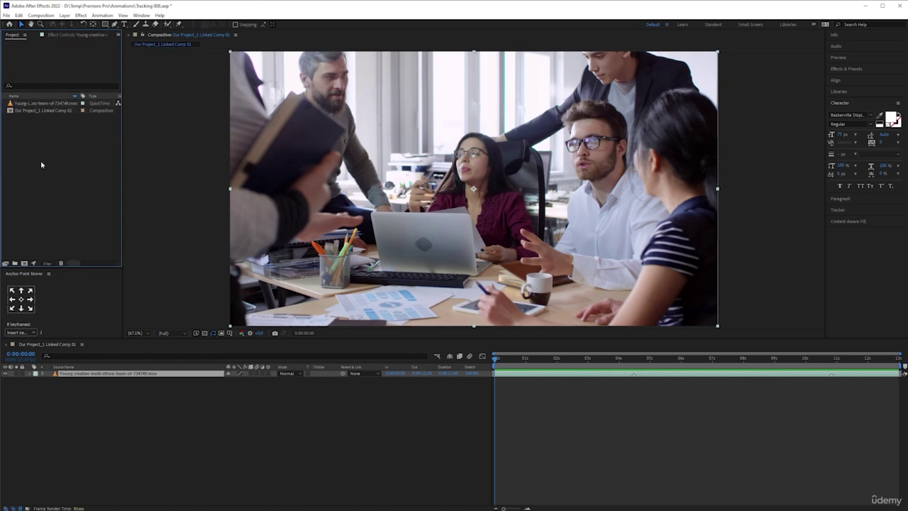
{"action": "left_click", "coordinate": [53, 104]}
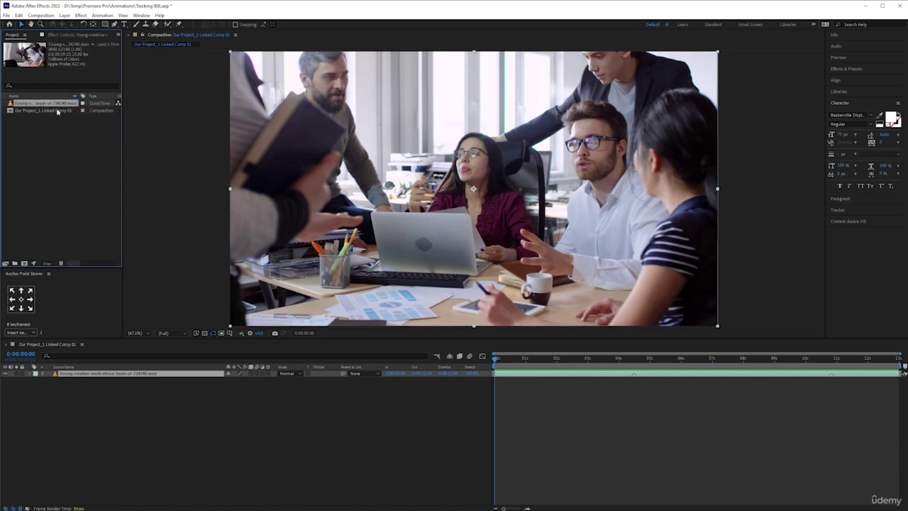
{"action": "left_click", "coordinate": [57, 111]}
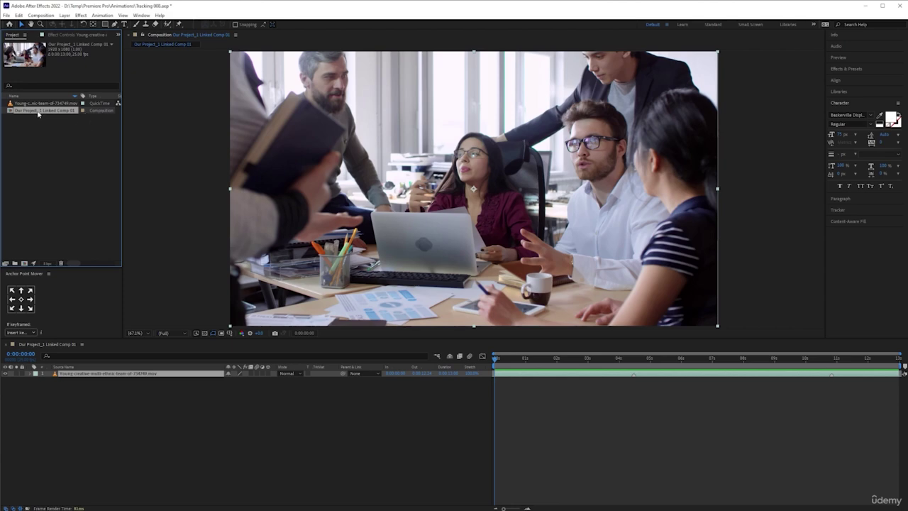
{"action": "key", "text": "alt+Tab"}
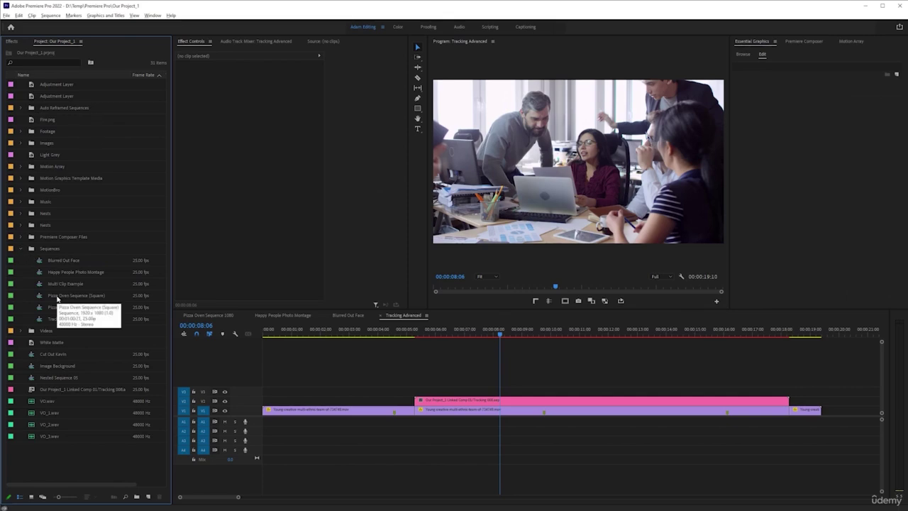
{"action": "key", "text": "alt+Tab"}
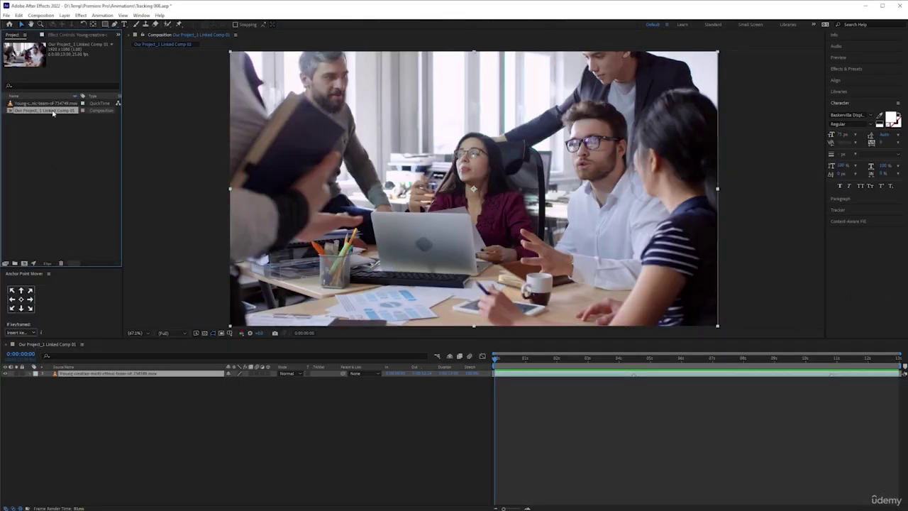
{"action": "key", "text": "alt+Tab"}
{"action": "left_click", "coordinate": [45, 122]}
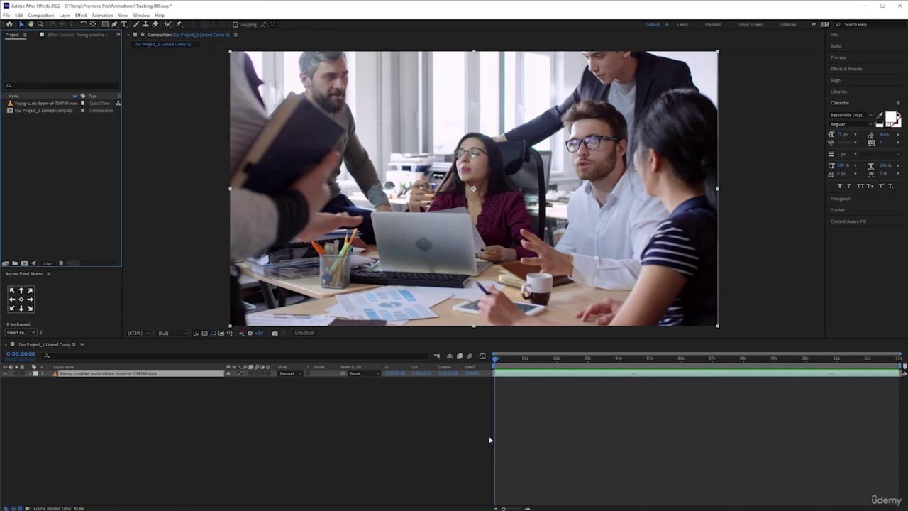
Reset the Default workspace to its saved layout and hide the timeline's switch and mode columns with F4
{"action": "left_click", "coordinate": [666, 24]}
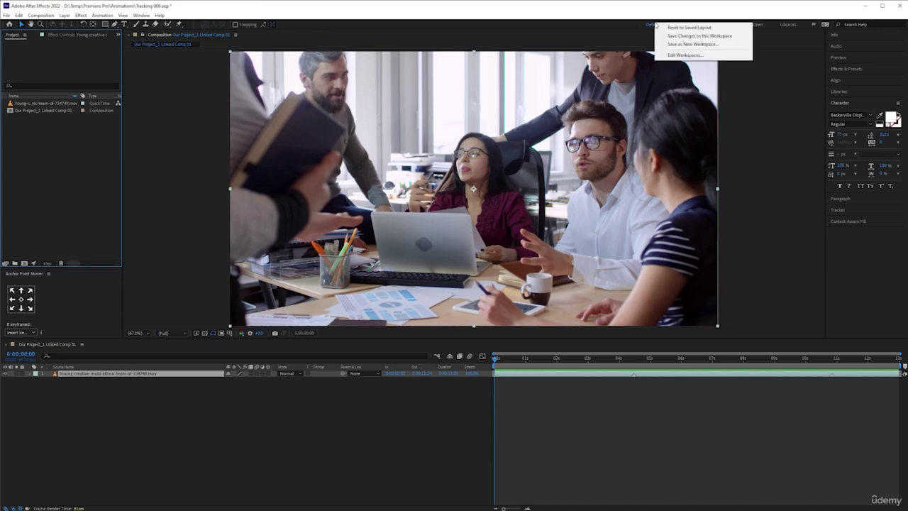
{"action": "left_click", "coordinate": [699, 29]}
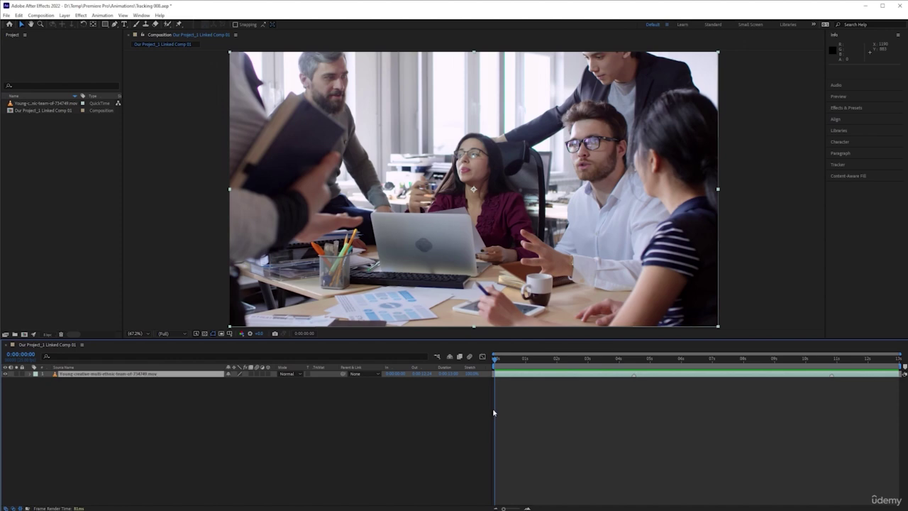
{"action": "scroll", "coordinate": [440, 425], "scroll_direction": "up", "scroll_amount": 2}
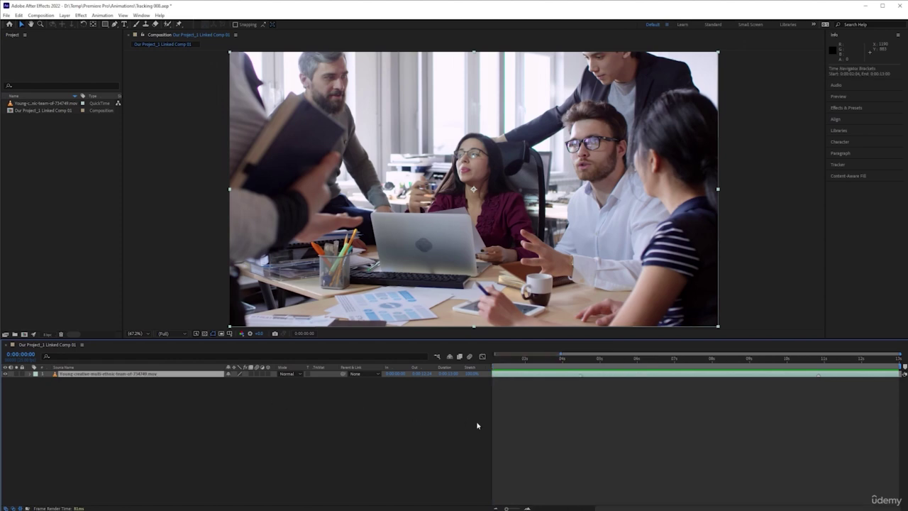
{"action": "scroll", "coordinate": [479, 422], "scroll_direction": "up", "scroll_amount": 2}
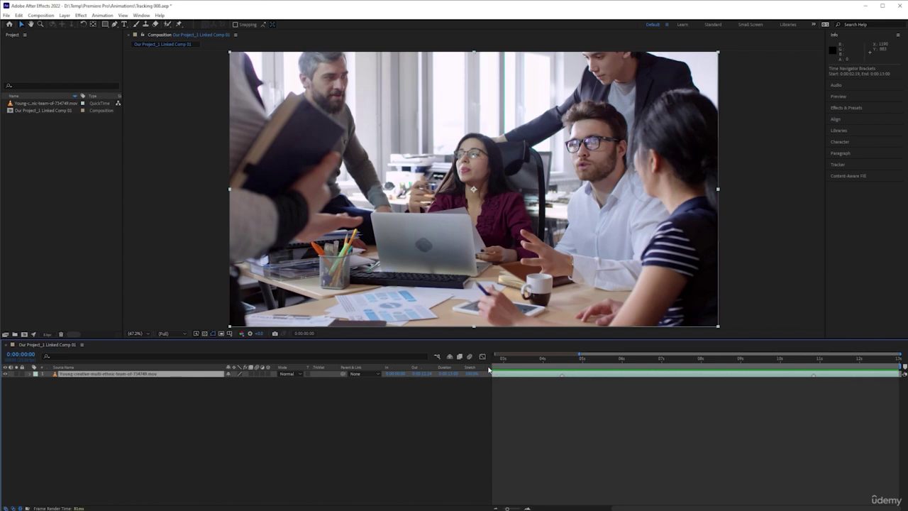
{"action": "key", "text": "F4"}
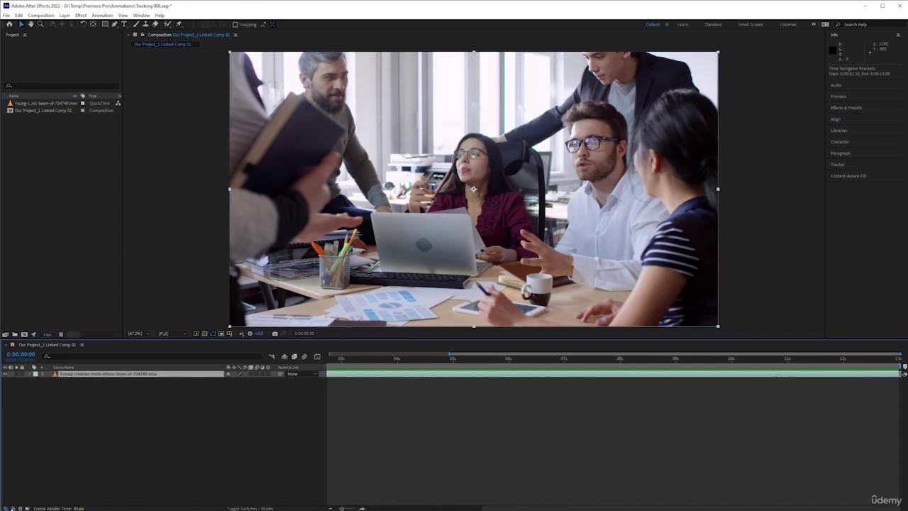
{"action": "key", "text": "F4"}
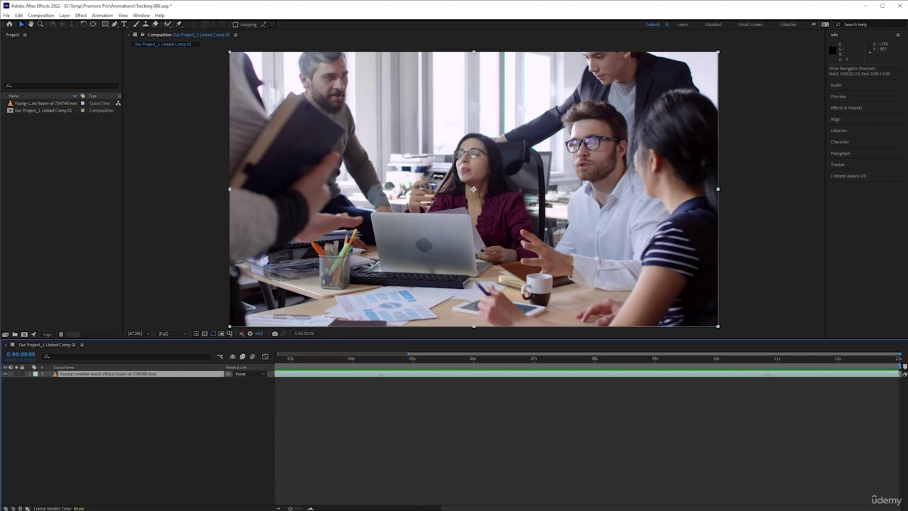
Toggle the blending mode and track matte columns off and zoom out to the full 0–13 second range
{"action": "mouse_move", "coordinate": [275, 425]}
{"action": "left_mouse_down"}
{"action": "mouse_move", "coordinate": [316, 425]}
{"action": "mouse_move", "coordinate": [274, 426]}
{"action": "left_mouse_up"}
{"action": "left_click", "coordinate": [14, 508]}
{"action": "left_click", "coordinate": [14, 508]}
{"action": "key", "text": "minus"}
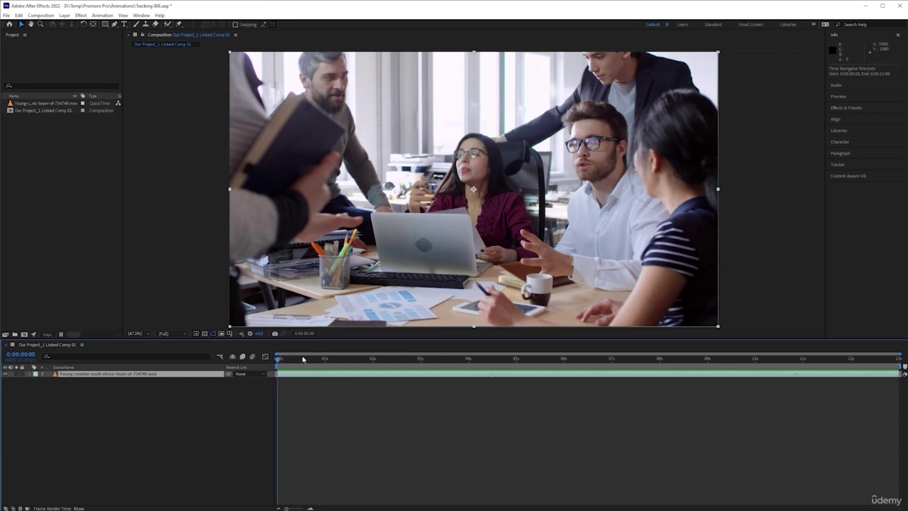
Drag the work area end marker out to the comp's 0:00:13:00 end
{"action": "left_click_drag", "start_coordinate": [278, 360], "coordinate": [510, 378]}
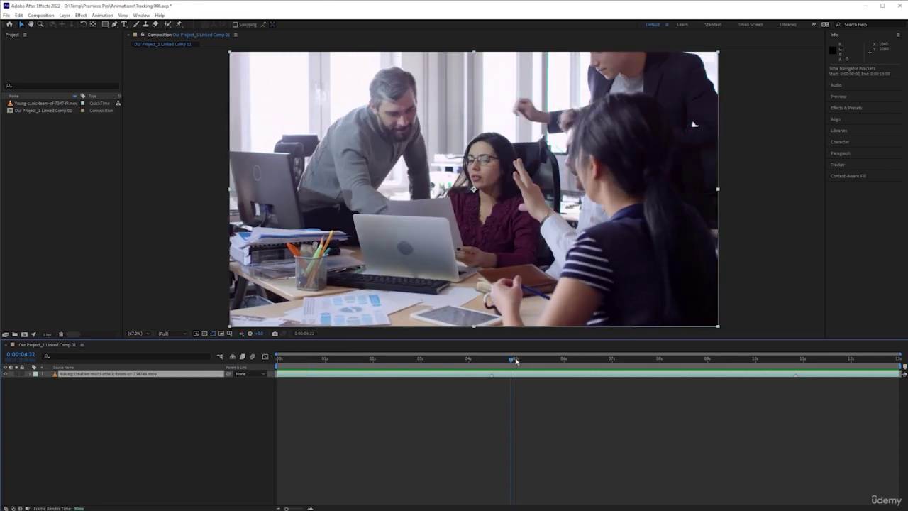
{"action": "left_click_drag", "start_coordinate": [516, 360], "coordinate": [742, 386]}
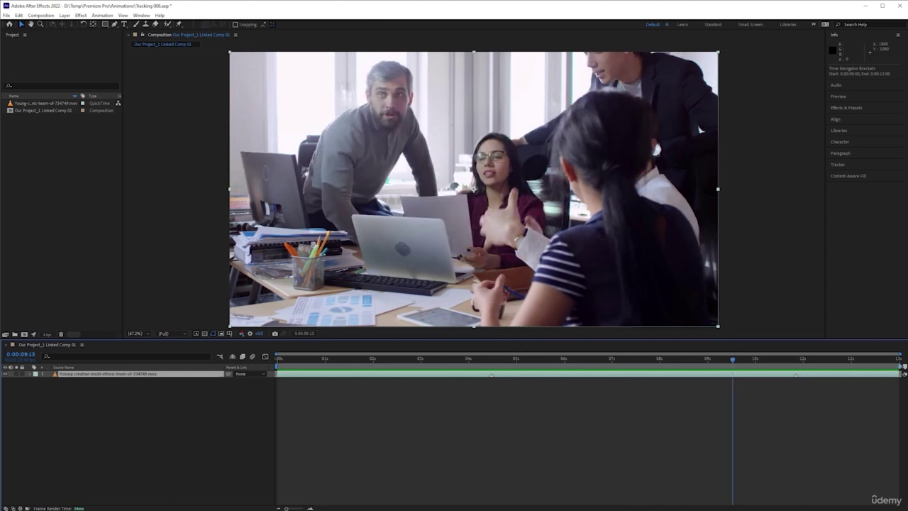
{"action": "left_click_drag", "start_coordinate": [899, 353], "coordinate": [732, 353]}
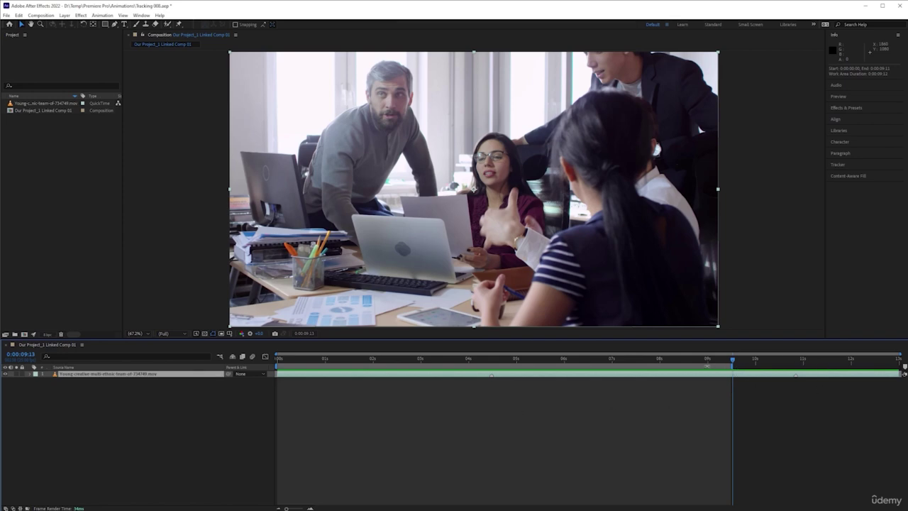
{"action": "right_click", "coordinate": [708, 365]}
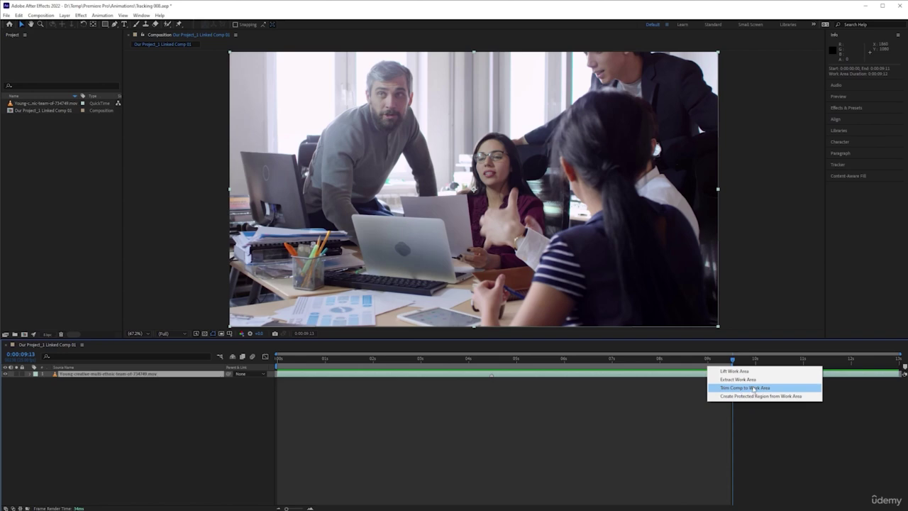
{"action": "left_click", "coordinate": [768, 428]}
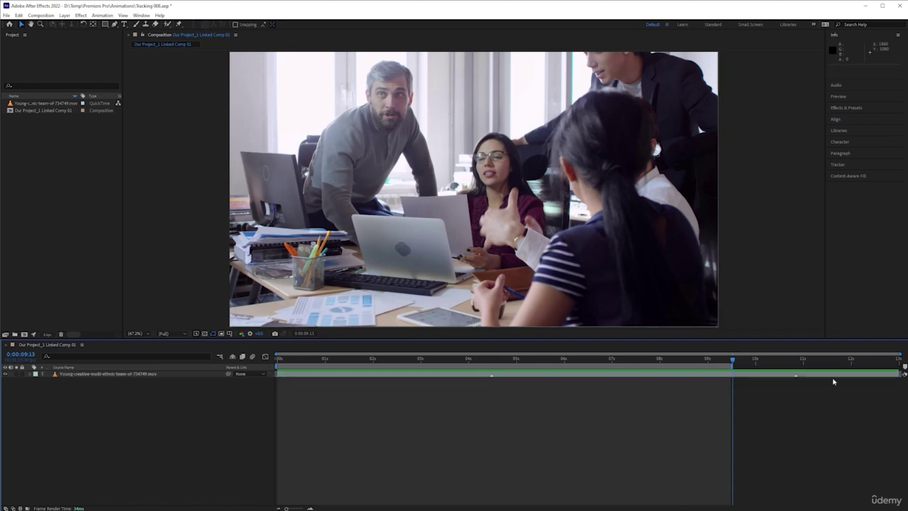
{"action": "left_click_drag", "start_coordinate": [733, 368], "coordinate": [900, 368]}
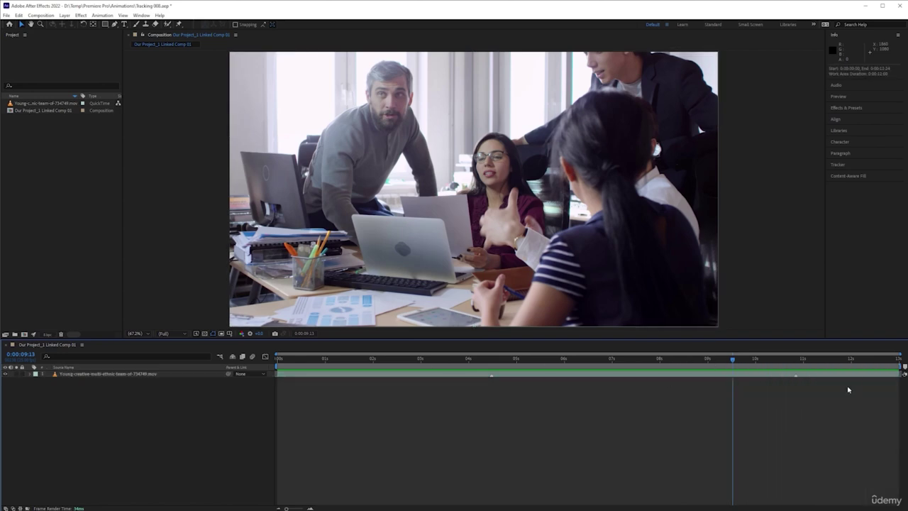
Set the comp to 0:00:04:13, check the linked clip in Premiere Pro, and select the video layer
{"action": "left_click", "coordinate": [495, 362]}
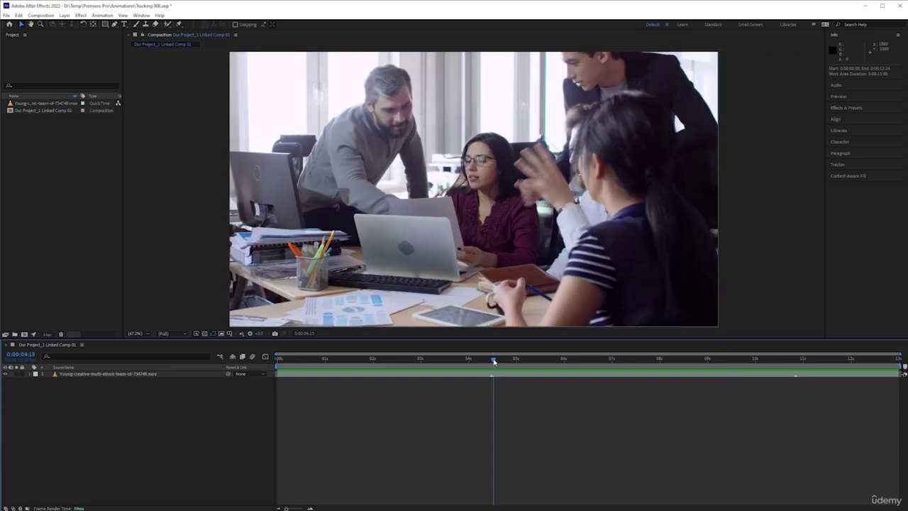
{"action": "key", "text": "alt+Tab"}
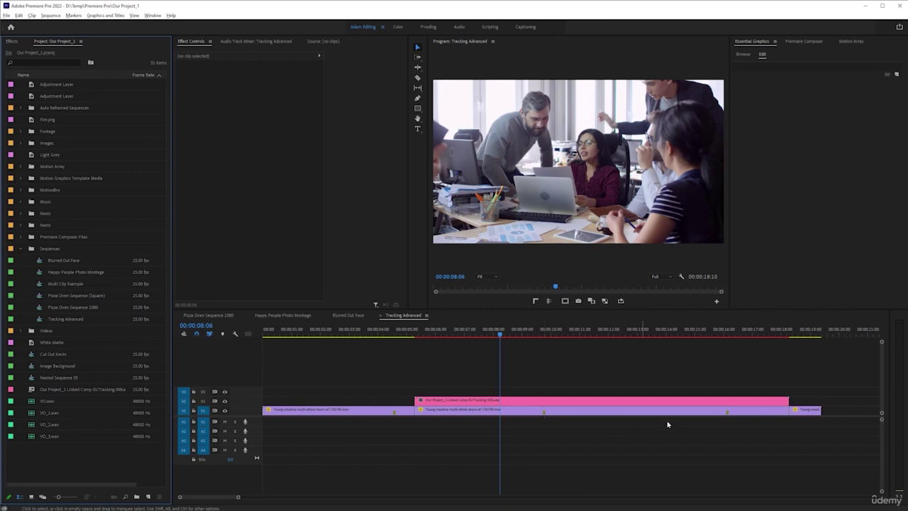
{"action": "key", "text": "alt+Tab"}
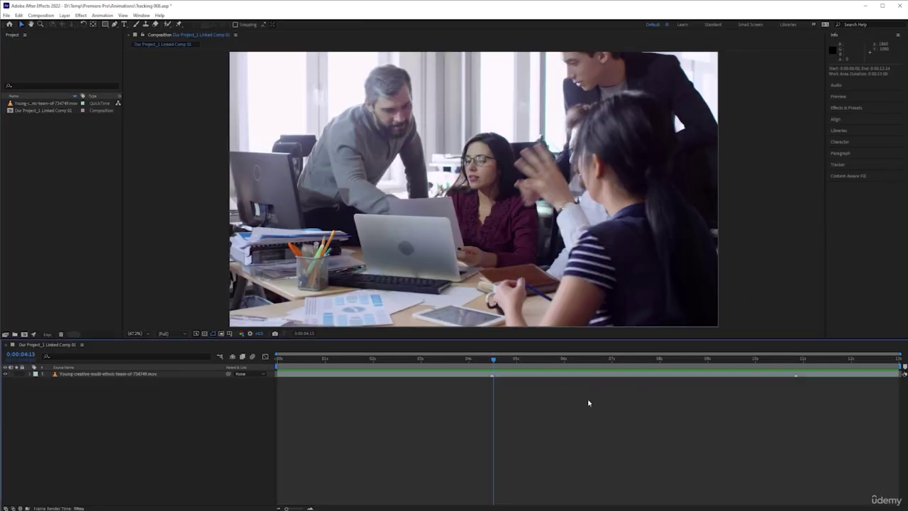
{"action": "key", "text": "alt+Tab"}
{"action": "key", "text": "alt+Tab"}
{"action": "key", "text": "alt+Tab"}
{"action": "left_click", "coordinate": [588, 402]}
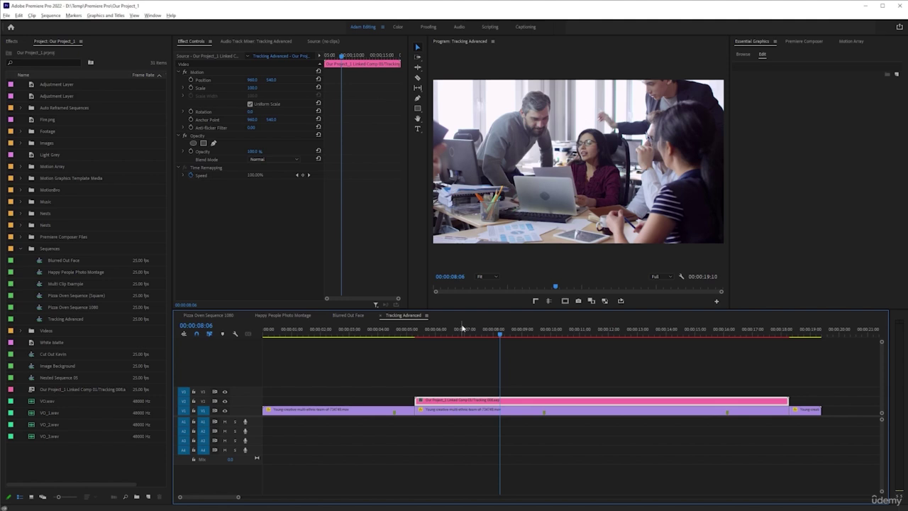
{"action": "key", "text": "alt+Tab"}
{"action": "left_click", "coordinate": [341, 374]}
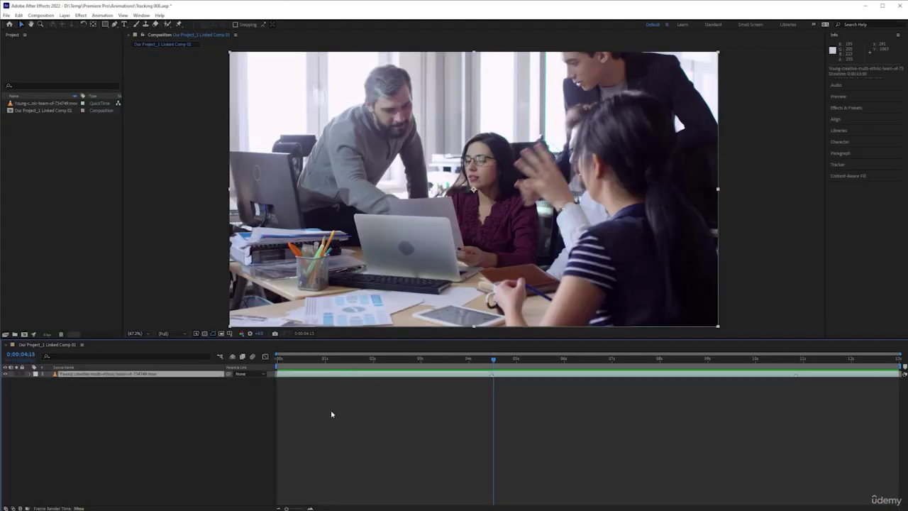
{"action": "right_click", "coordinate": [165, 425]}
{"action": "mouse_move", "coordinate": [227, 430]}
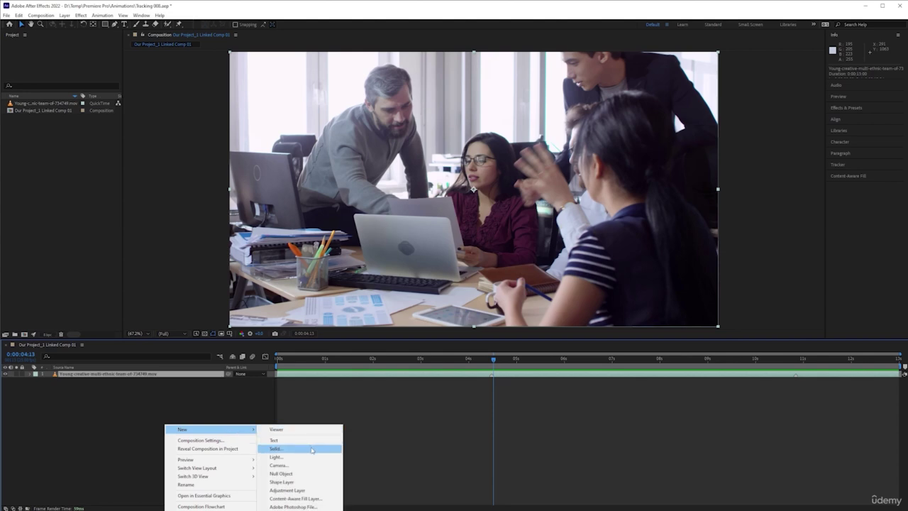
{"action": "left_click", "coordinate": [201, 405]}
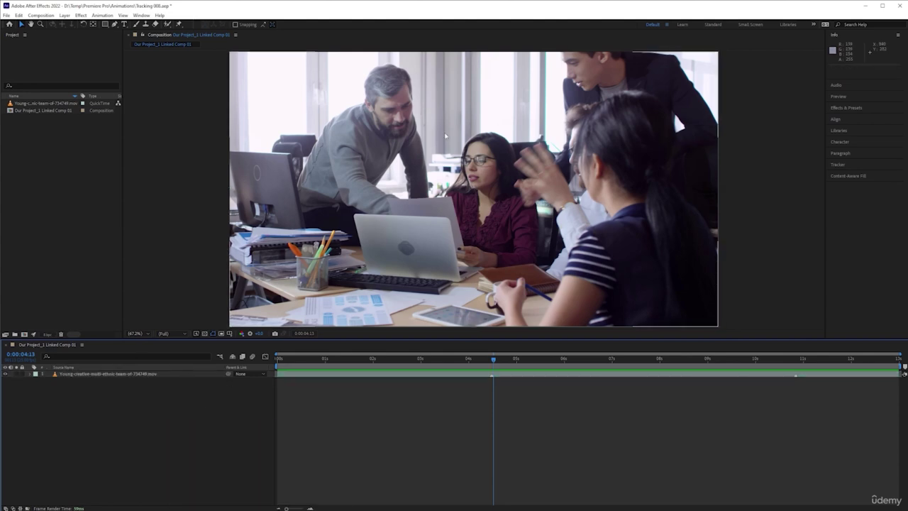
{"action": "right_click", "coordinate": [194, 399]}
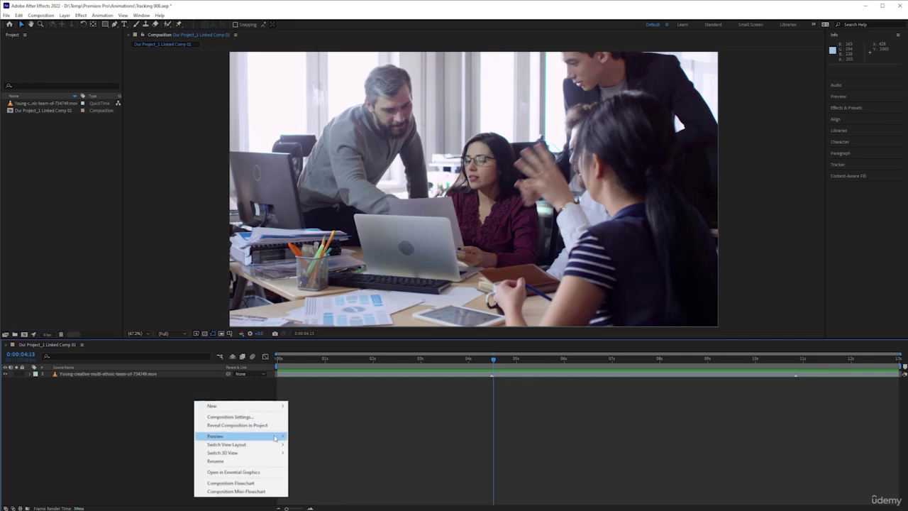
{"action": "mouse_move", "coordinate": [281, 406]}
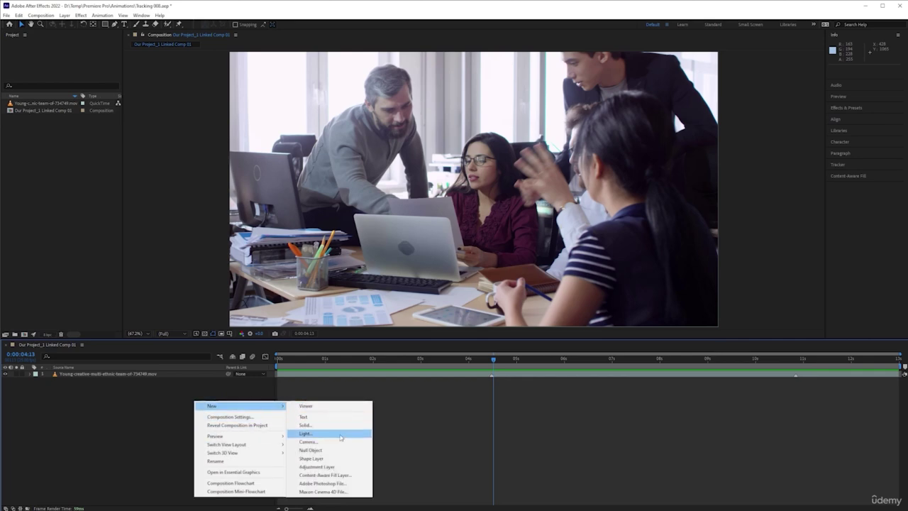
{"action": "left_click", "coordinate": [305, 425]}
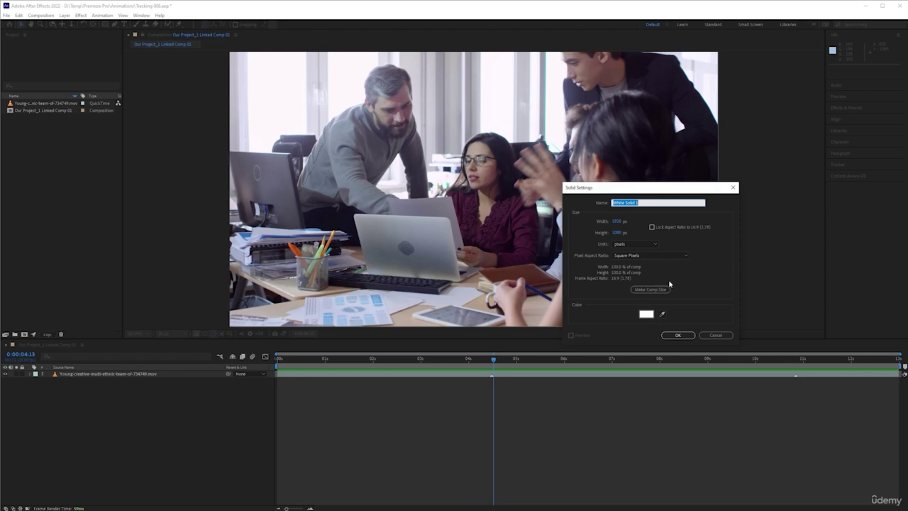
{"action": "left_click", "coordinate": [646, 313]}
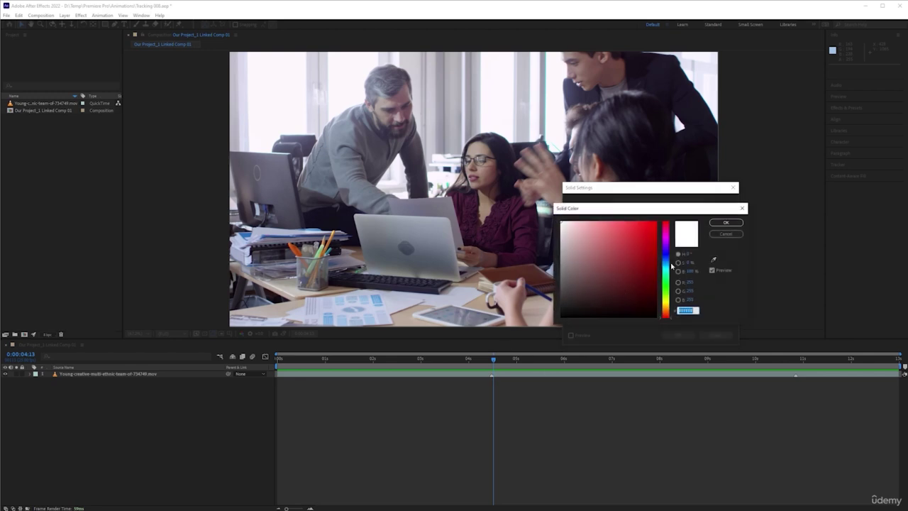
{"action": "left_click_drag", "start_coordinate": [671, 265], "coordinate": [670, 241]}
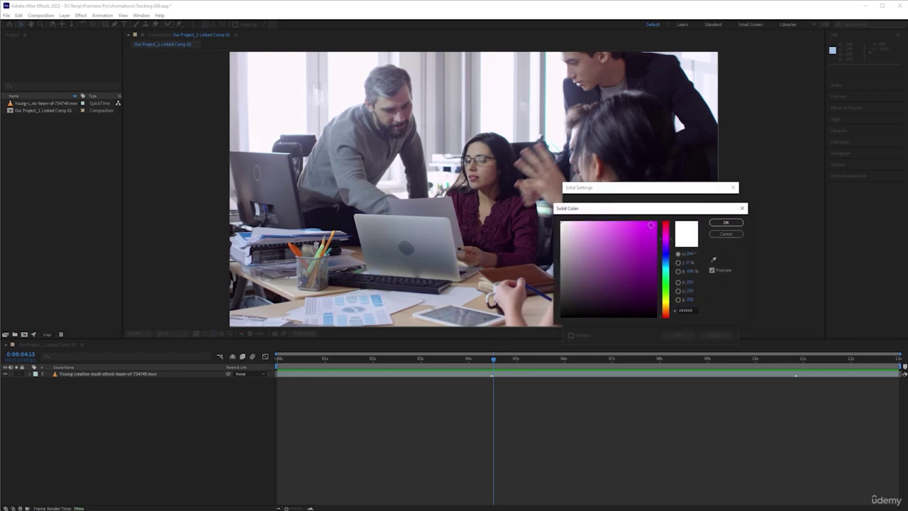
{"action": "left_click", "coordinate": [651, 225]}
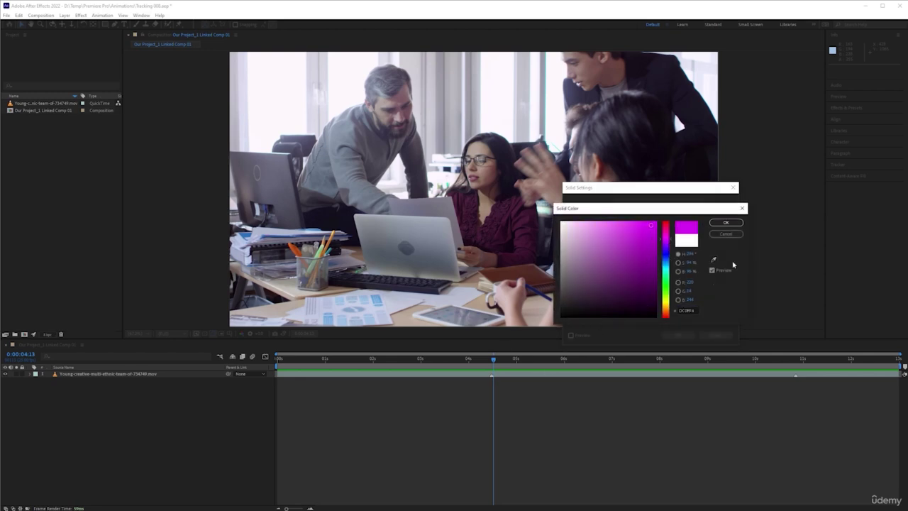
{"action": "left_click", "coordinate": [727, 223]}
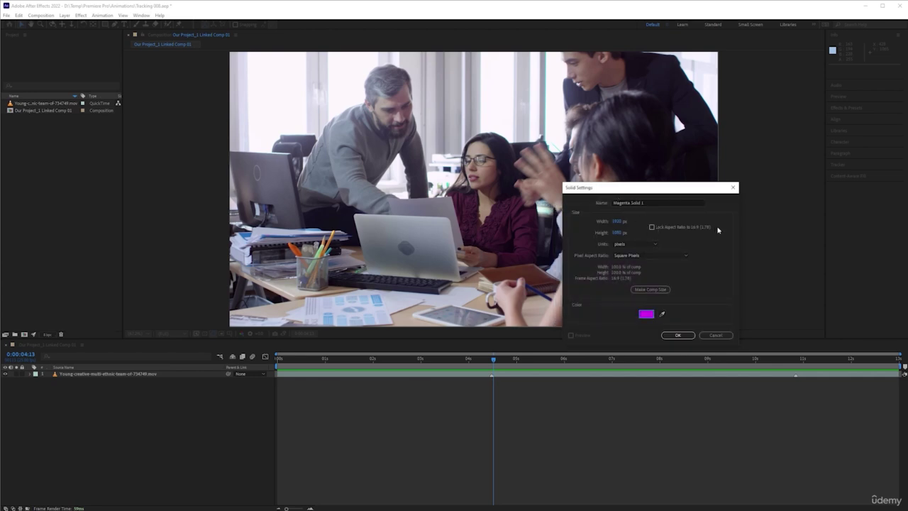
{"action": "left_click", "coordinate": [716, 335]}
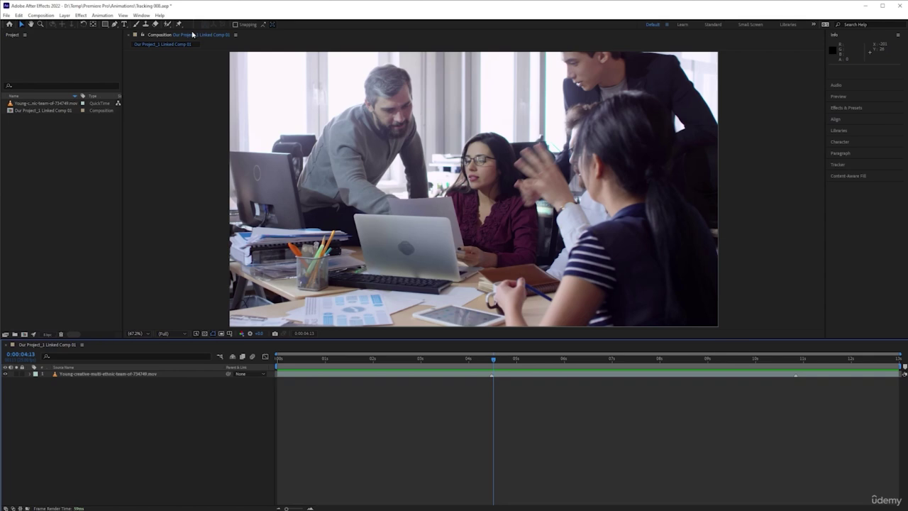
With the Horizontal Type tool, open the linked comp and start a text layer near the frame's top
{"action": "left_click", "coordinate": [124, 24]}
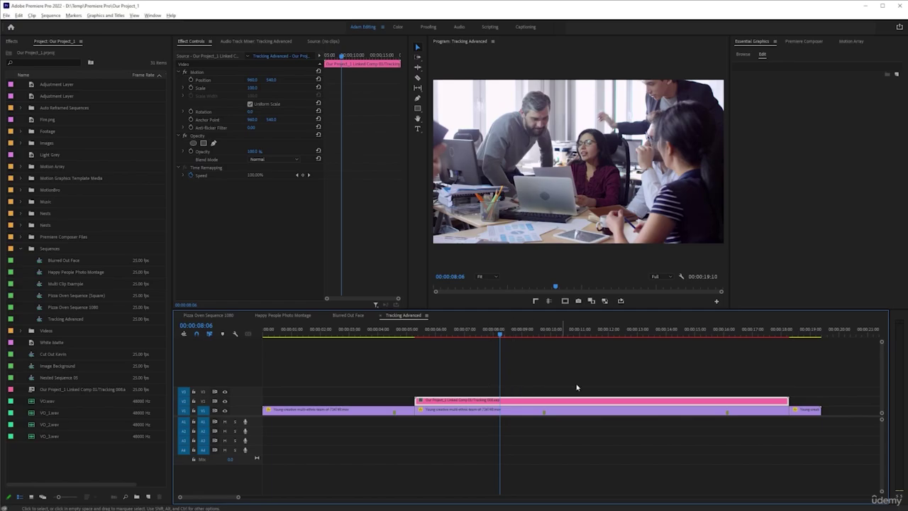
{"action": "double_click", "coordinate": [603, 401]}
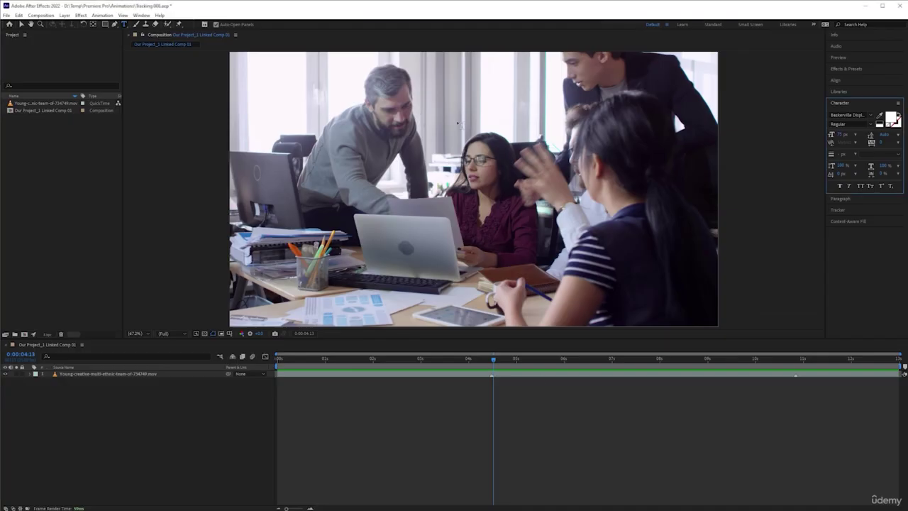
{"action": "left_click", "coordinate": [435, 85]}
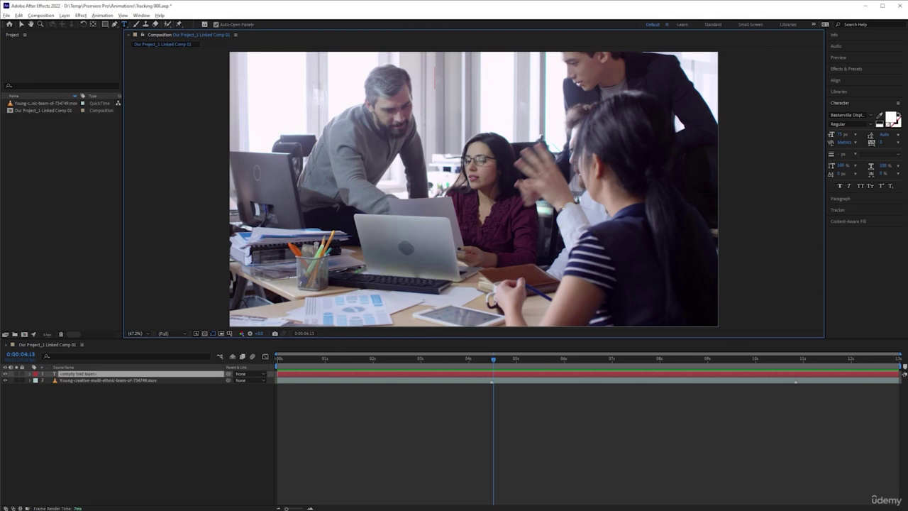
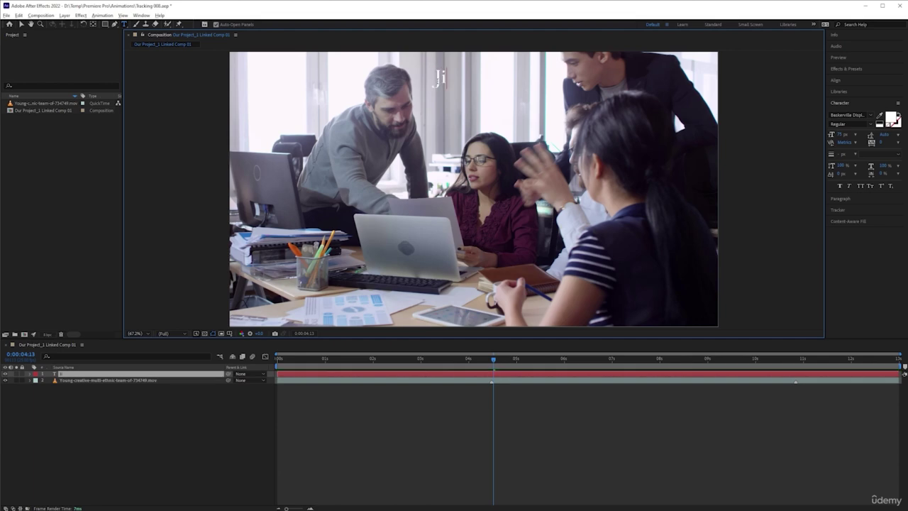
Type the person's name as the title text and correct the misspelt surname
{"action": "left_click", "coordinate": [499, 76]}
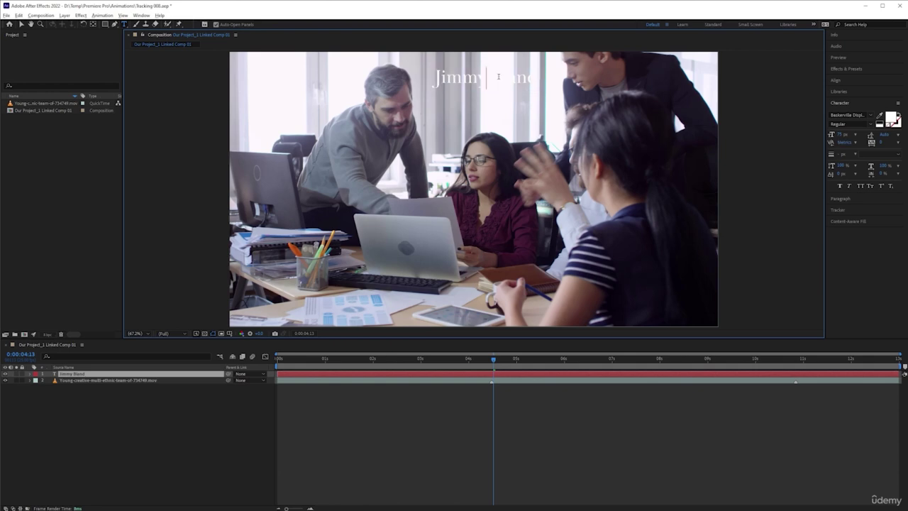
{"action": "left_click", "coordinate": [20, 25]}
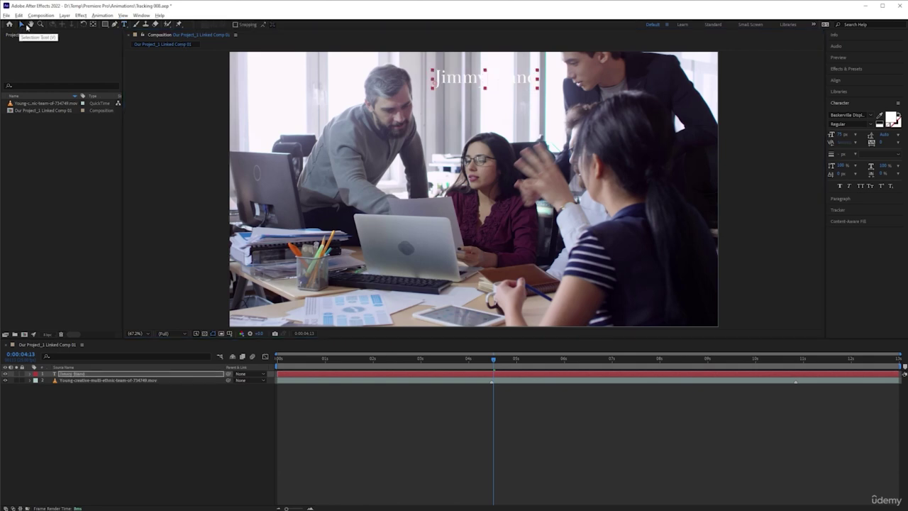
{"action": "left_click", "coordinate": [501, 79]}
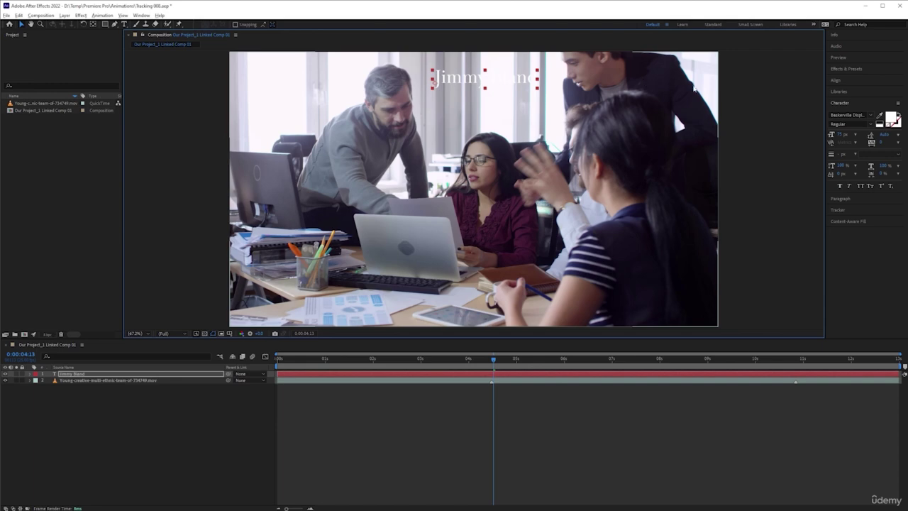
Set the title's fill colour to black, cancelling the colour picker without change
{"action": "left_click", "coordinate": [880, 124]}
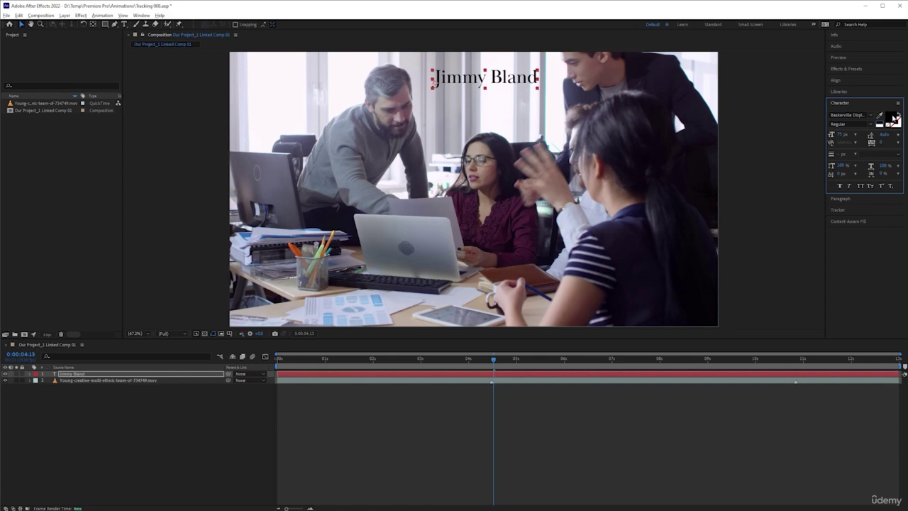
{"action": "left_click", "coordinate": [893, 121]}
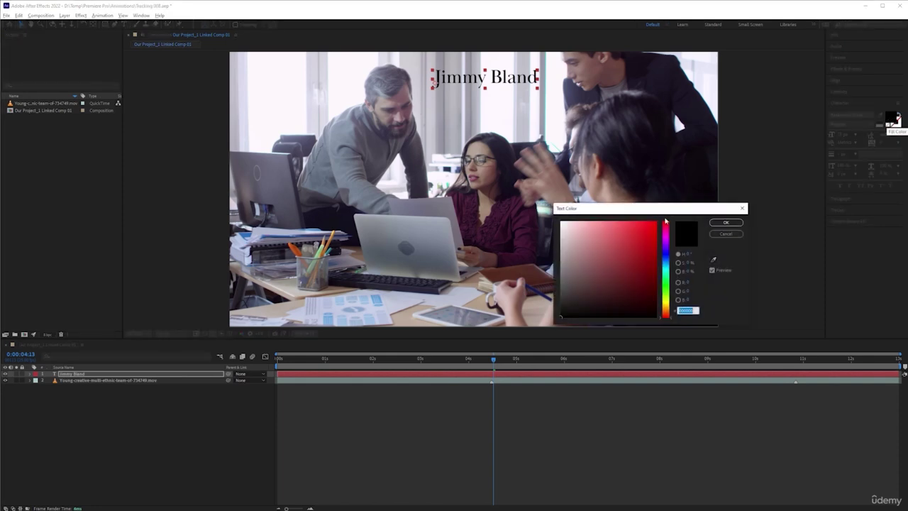
{"action": "mouse_move", "coordinate": [594, 263]}
{"action": "left_mouse_down"}
{"action": "mouse_move", "coordinate": [641, 230]}
{"action": "mouse_move", "coordinate": [604, 243]}
{"action": "mouse_move", "coordinate": [614, 254]}
{"action": "mouse_move", "coordinate": [573, 266]}
{"action": "mouse_move", "coordinate": [593, 249]}
{"action": "left_mouse_up"}
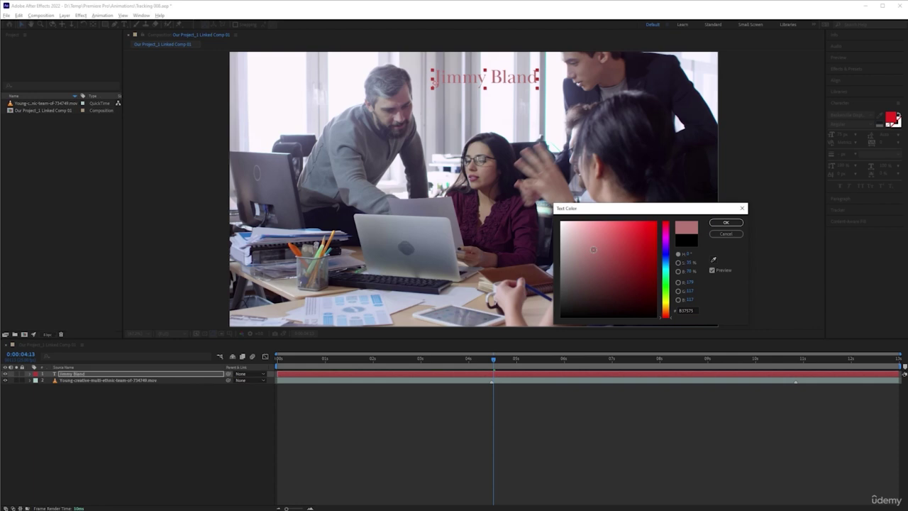
{"action": "left_click", "coordinate": [725, 234]}
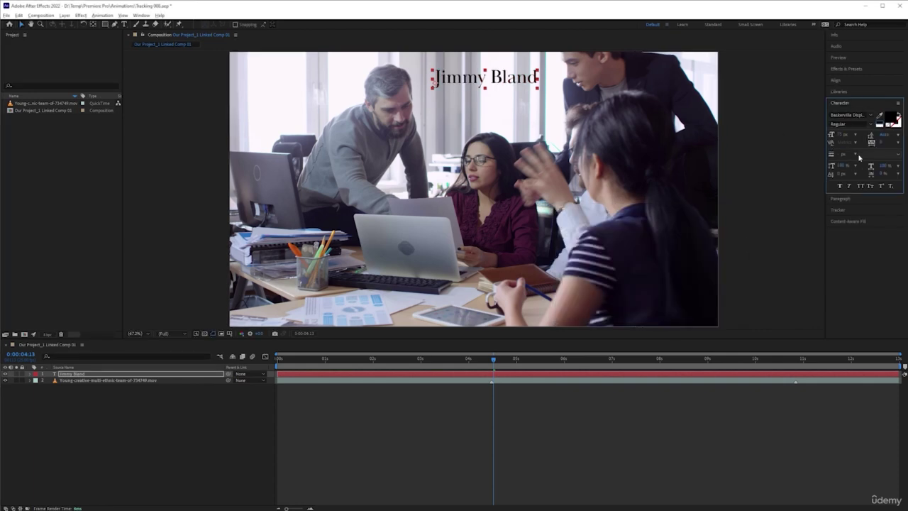
{"action": "left_click", "coordinate": [871, 116]}
Change the title's font family to Courier New
{"action": "type", "text": "cour"}
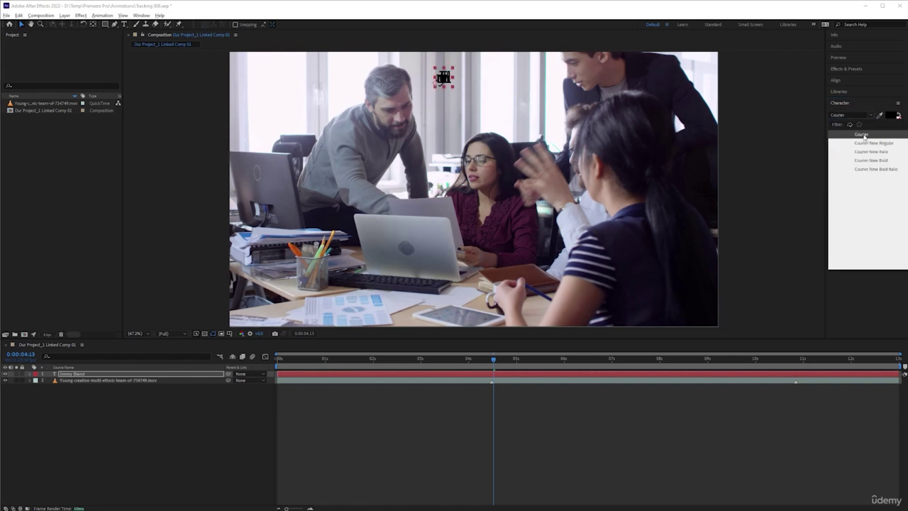
{"action": "left_click", "coordinate": [864, 135]}
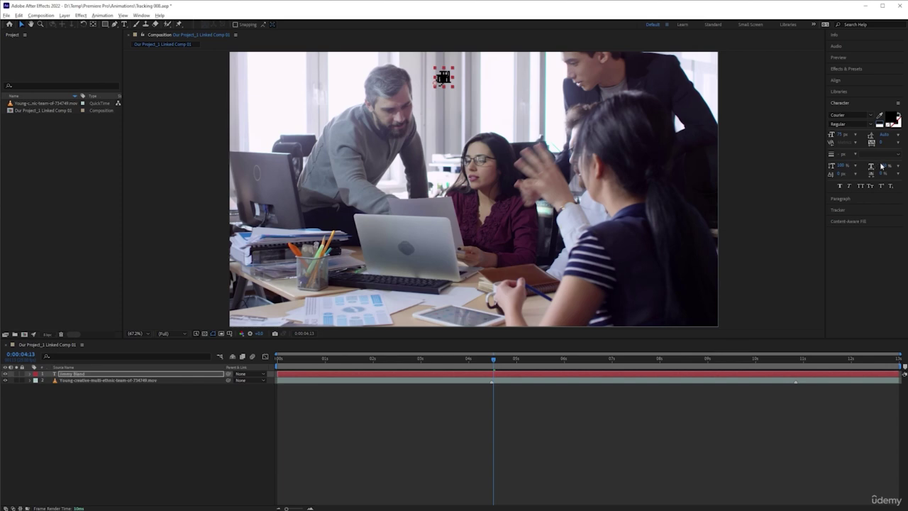
{"action": "left_click", "coordinate": [851, 124]}
{"action": "left_click", "coordinate": [852, 133]}
{"action": "left_click", "coordinate": [844, 115]}
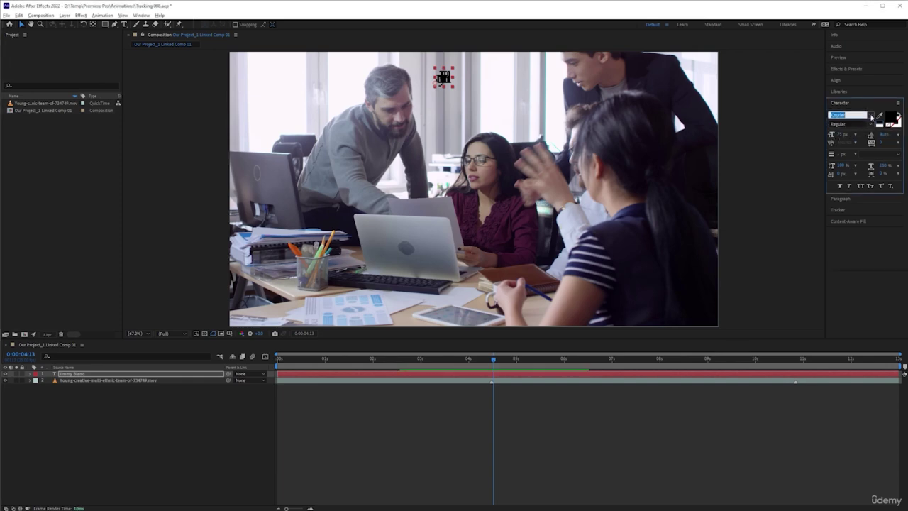
{"action": "left_click", "coordinate": [861, 145]}
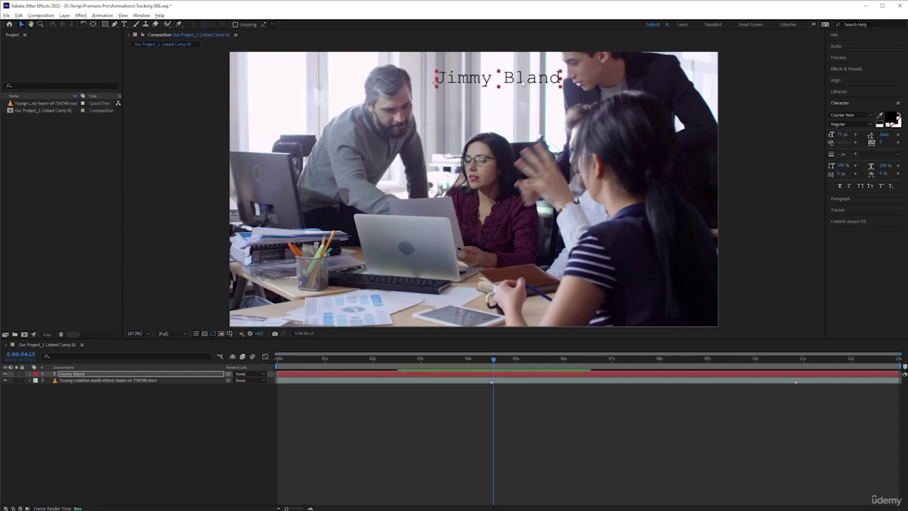
Nudge the title slightly left and set its font style to Bold
{"action": "left_click_drag", "start_coordinate": [522, 81], "coordinate": [508, 83]}
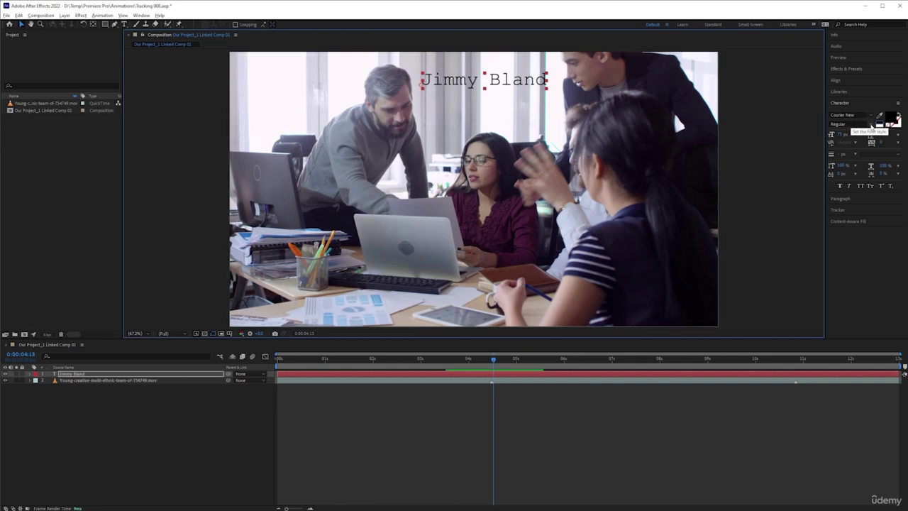
{"action": "left_click", "coordinate": [871, 126]}
{"action": "left_click", "coordinate": [848, 148]}
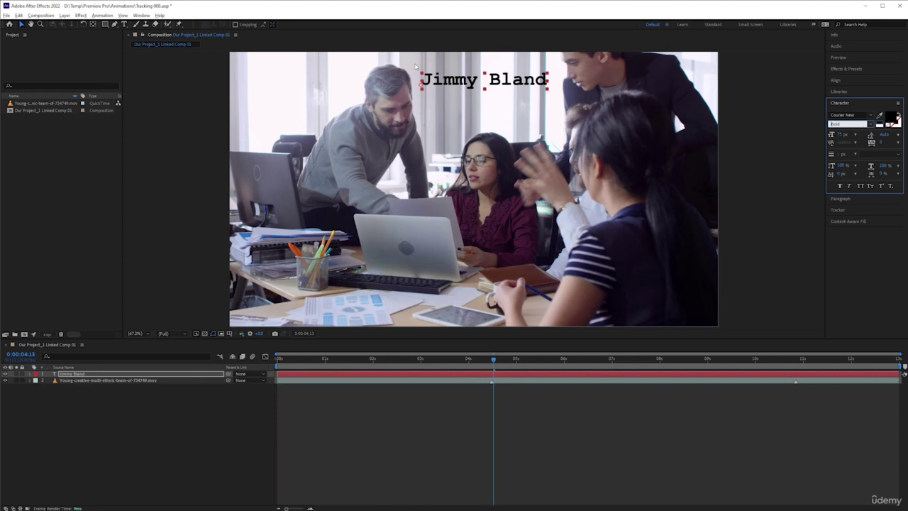
{"action": "left_click", "coordinate": [419, 405]}
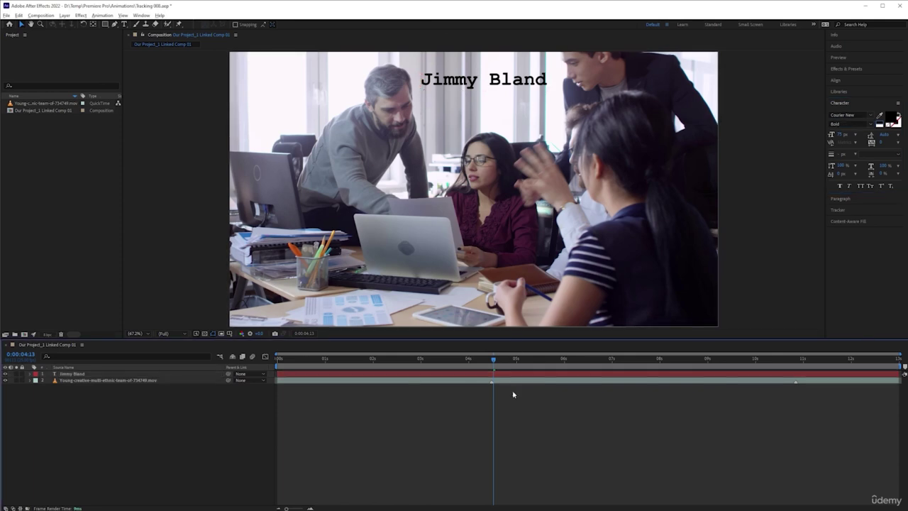
{"action": "left_click", "coordinate": [454, 375]}
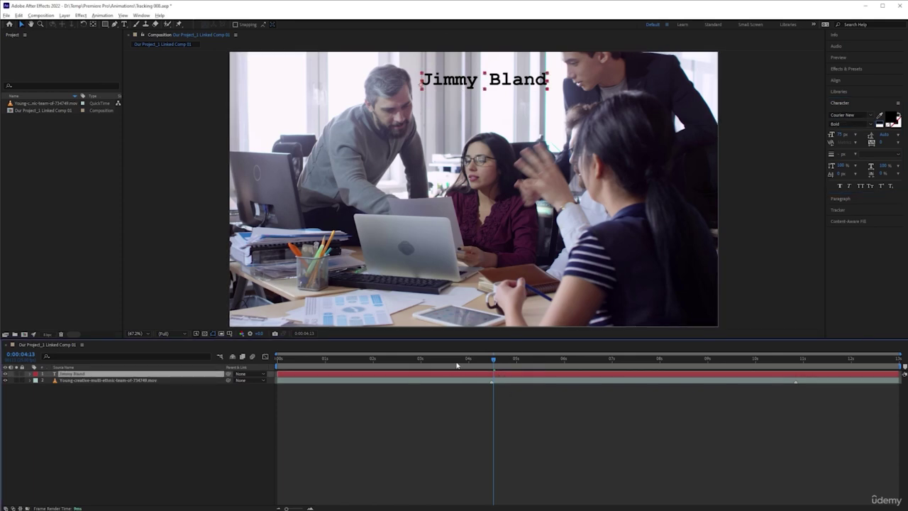
{"action": "key", "text": "Home"}
{"action": "key", "text": "space"}
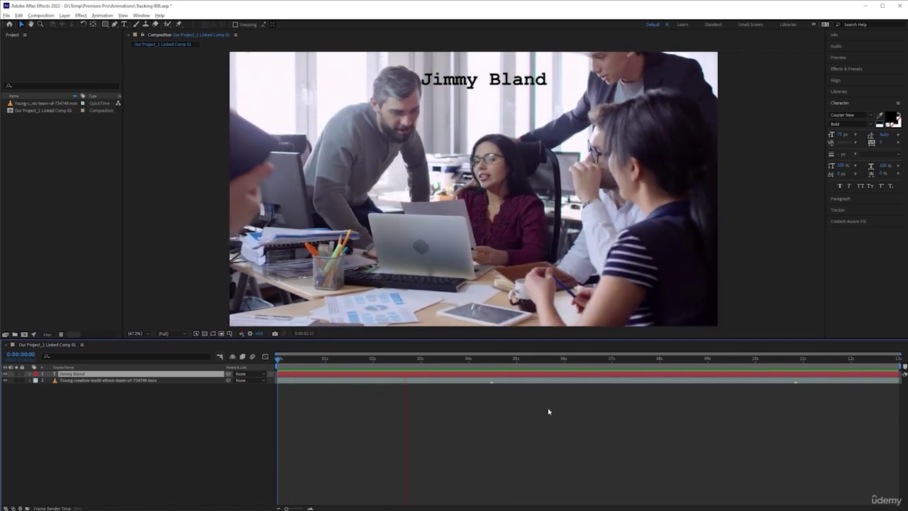
{"action": "key", "text": "space"}
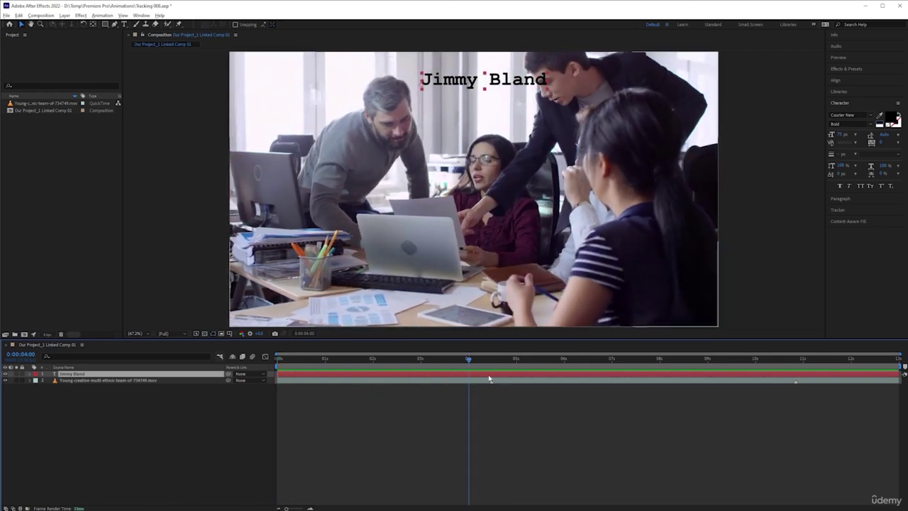
{"action": "left_click_drag", "start_coordinate": [468, 358], "coordinate": [271, 346]}
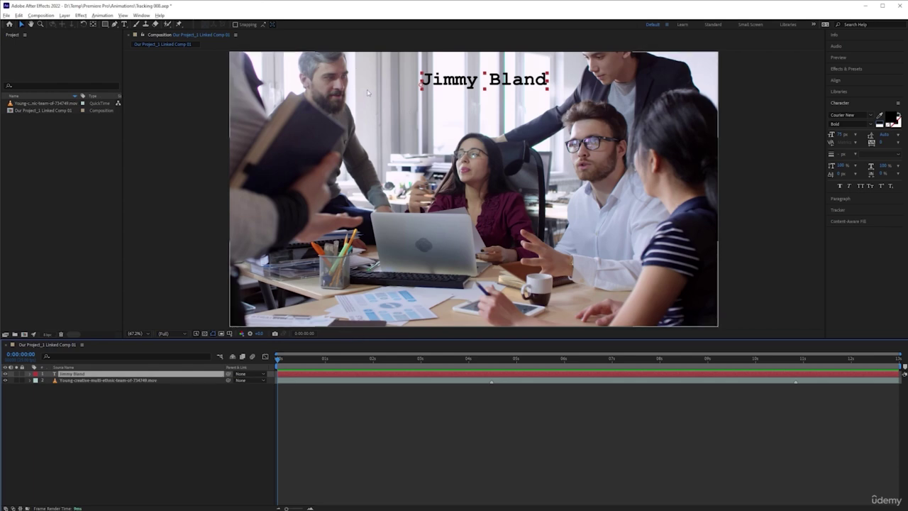
{"action": "mouse_move", "coordinate": [279, 358]}
{"action": "left_mouse_down"}
{"action": "mouse_move", "coordinate": [465, 369]}
{"action": "mouse_move", "coordinate": [697, 362]}
{"action": "mouse_move", "coordinate": [278, 360]}
{"action": "left_mouse_up"}
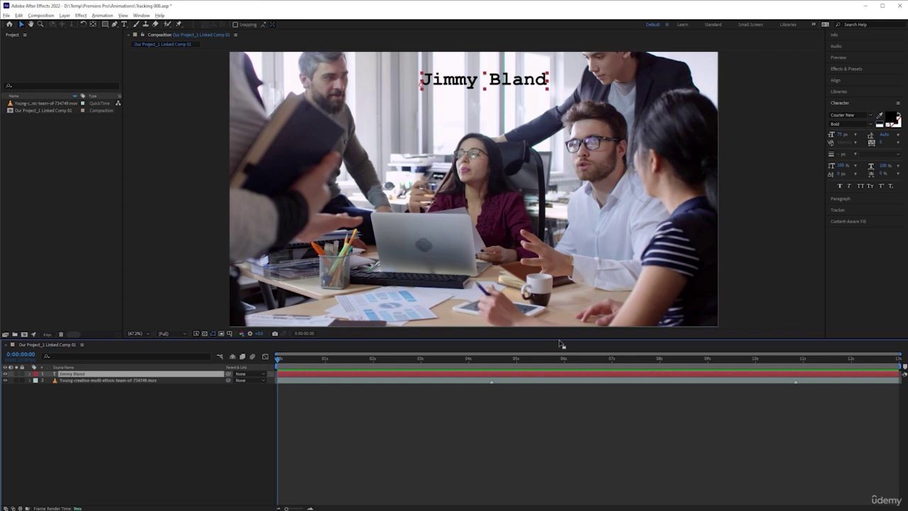
{"action": "mouse_move", "coordinate": [569, 361]}
{"action": "left_mouse_down"}
{"action": "mouse_move", "coordinate": [577, 361]}
{"action": "mouse_move", "coordinate": [569, 361]}
{"action": "left_mouse_up"}
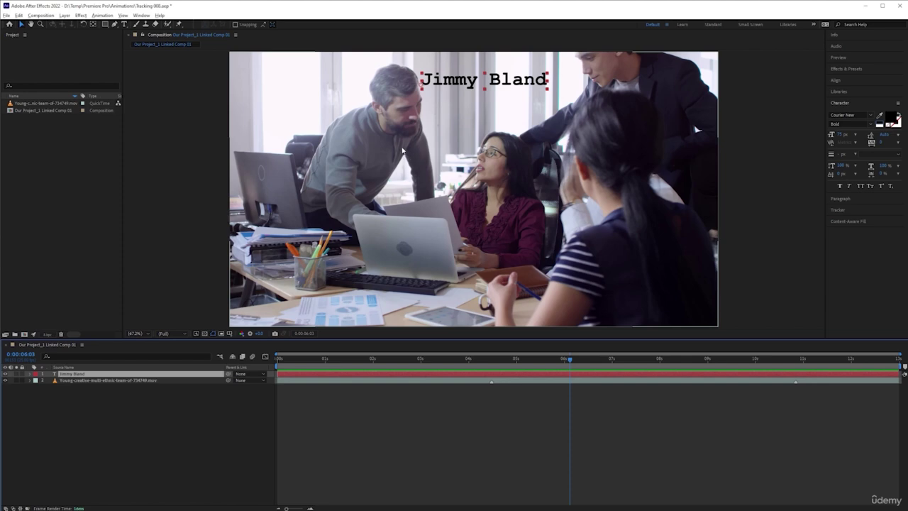
{"action": "key", "text": "period"}
{"action": "key", "text": "period"}
{"action": "key", "text": "period"}
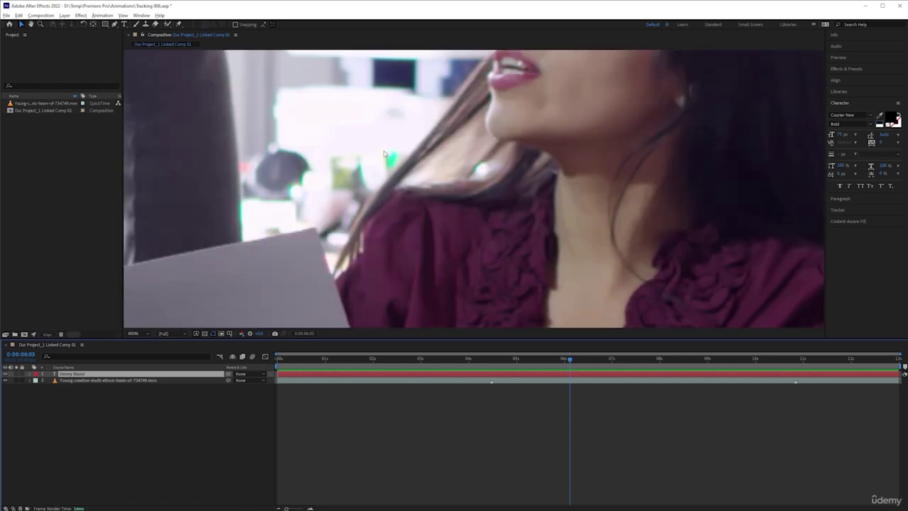
{"action": "key", "text": "comma"}
{"action": "key", "text": "comma"}
{"action": "key", "text": "comma"}
{"action": "key", "text": "comma"}
{"action": "key", "text": "comma"}
{"action": "key", "text": "comma"}
{"action": "key", "text": "comma"}
{"action": "key", "text": "comma"}
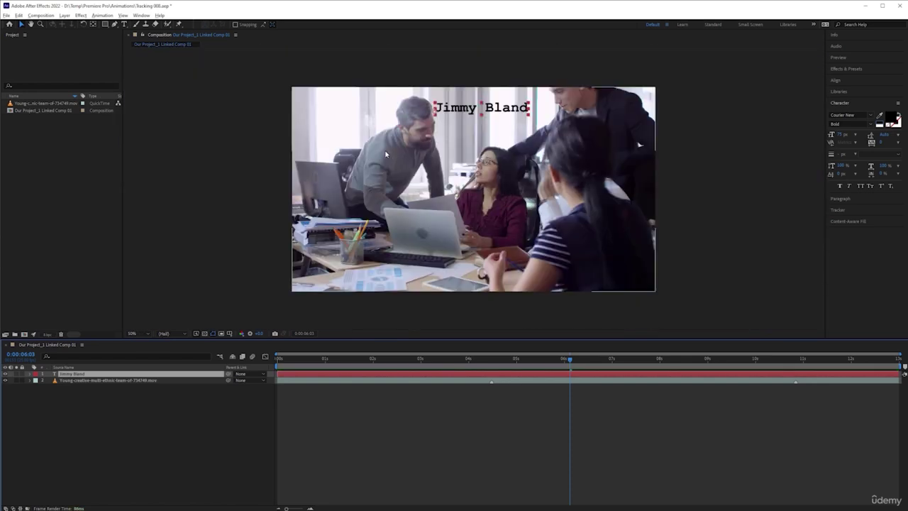
{"action": "key", "text": "period"}
{"action": "key", "text": "period"}
{"action": "key", "text": "period"}
{"action": "key", "text": "period"}
{"action": "key", "text": "period"}
{"action": "key", "text": "period"}
{"action": "key", "text": "period"}
{"action": "key", "text": "period"}
{"action": "key", "text": "comma"}
{"action": "key", "text": "comma"}
{"action": "key", "text": "comma"}
{"action": "key", "text": "comma"}
{"action": "key", "text": "comma"}
{"action": "key", "text": "comma"}
{"action": "key", "text": "period"}
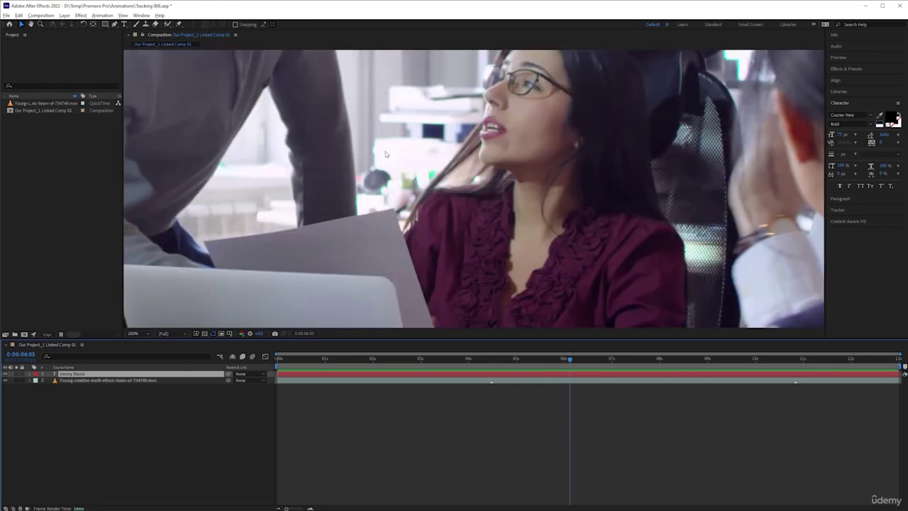
{"action": "key", "text": "comma"}
{"action": "key", "text": "period"}
{"action": "key", "text": "h"}
{"action": "left_click_drag", "start_coordinate": [285, 123], "coordinate": [407, 211]}
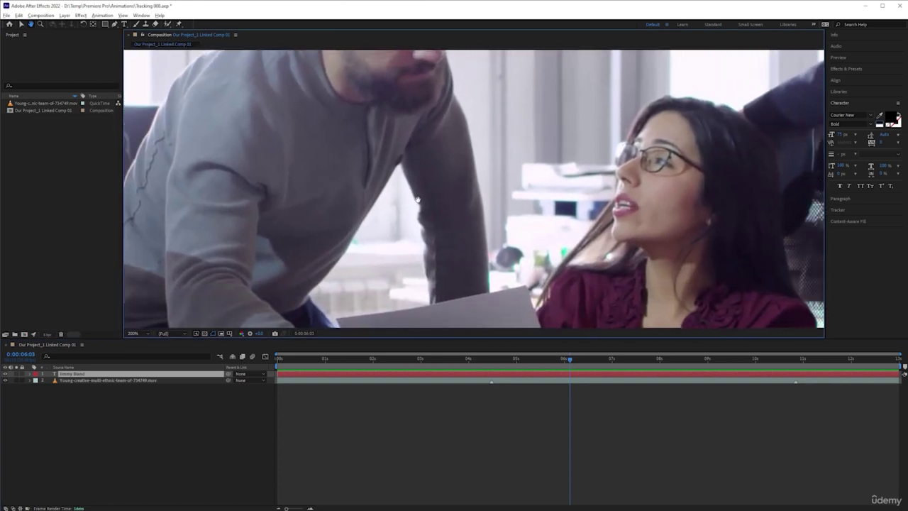
{"action": "key", "text": "v"}
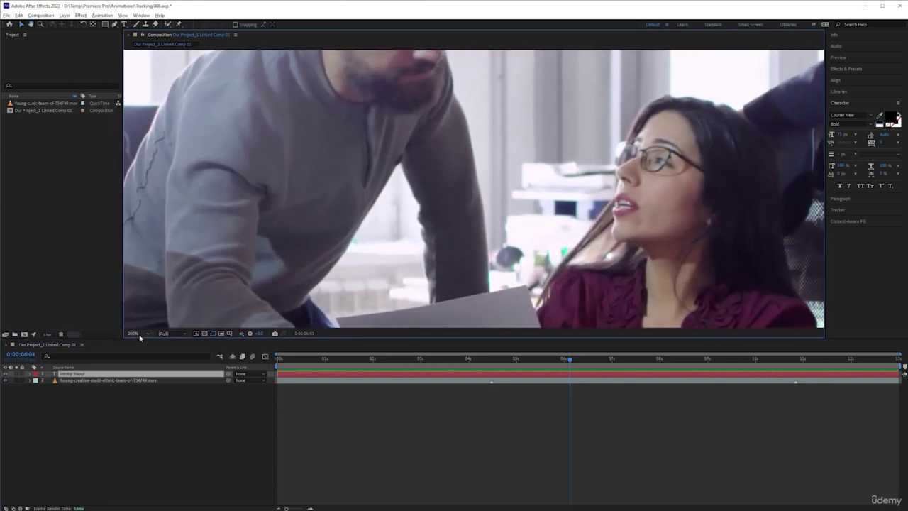
{"action": "left_click", "coordinate": [132, 333]}
{"action": "left_click", "coordinate": [141, 343]}
{"action": "key", "text": "alt+Tab"}
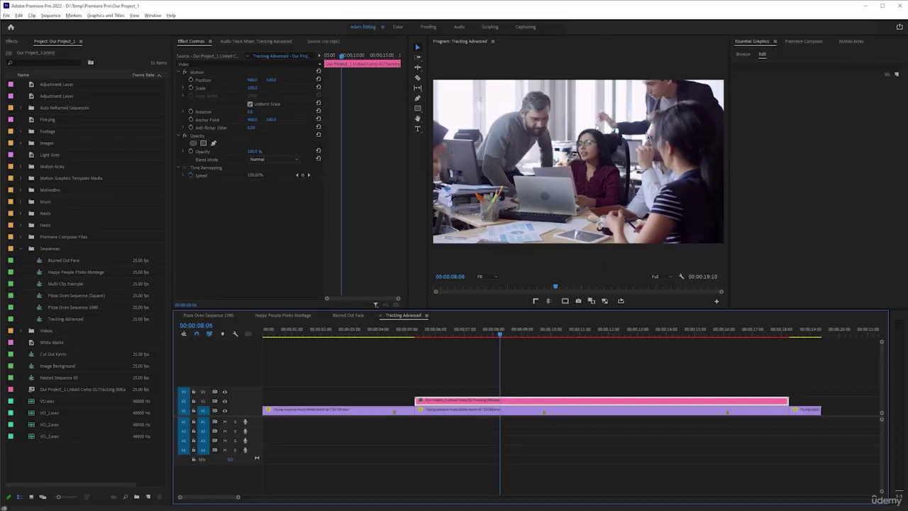
{"action": "left_click", "coordinate": [196, 72]}
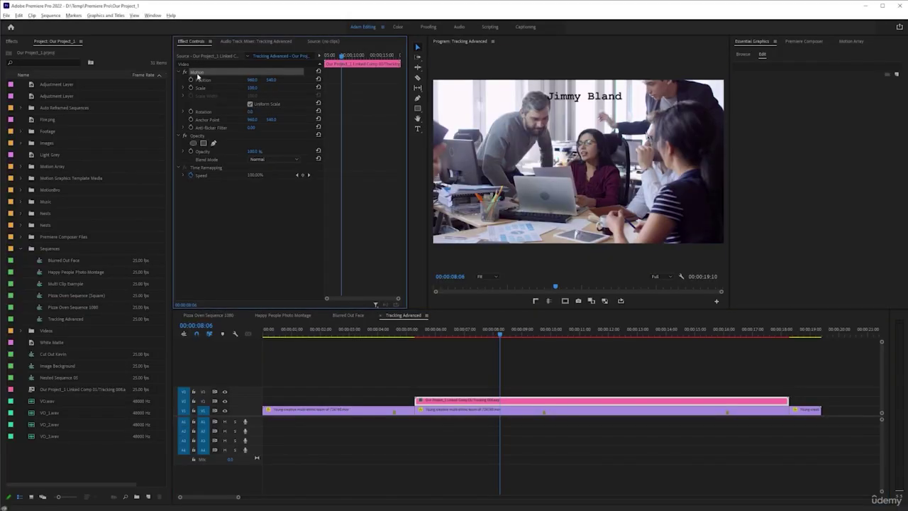
{"action": "left_click_drag", "start_coordinate": [565, 162], "coordinate": [583, 232]}
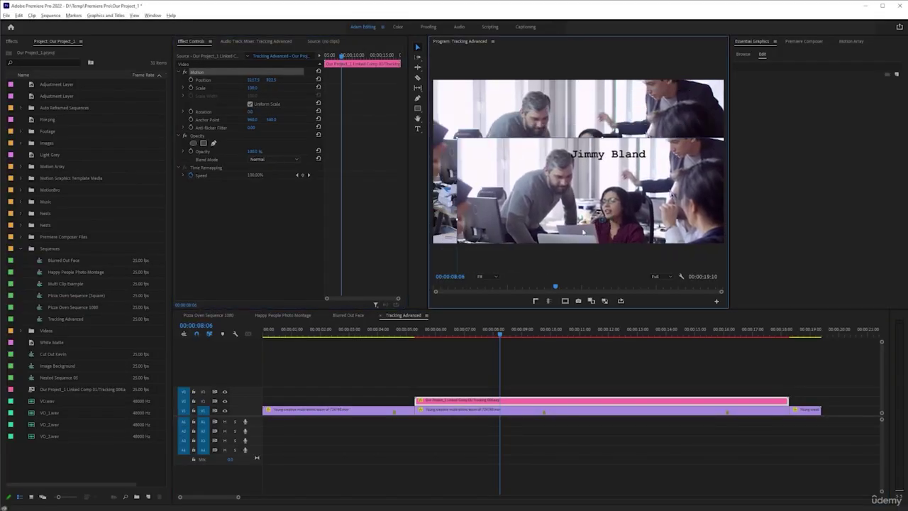
{"action": "key", "text": "ctrl+z"}
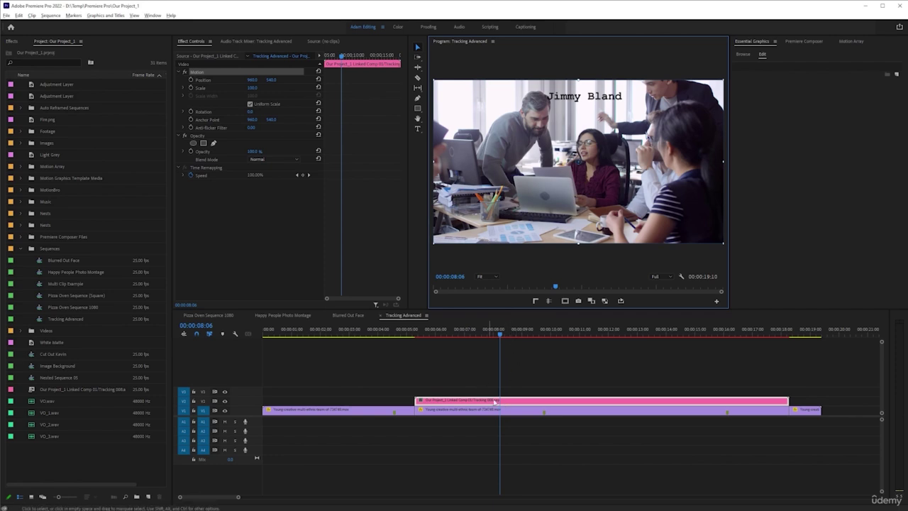
{"action": "left_click", "coordinate": [507, 409]}
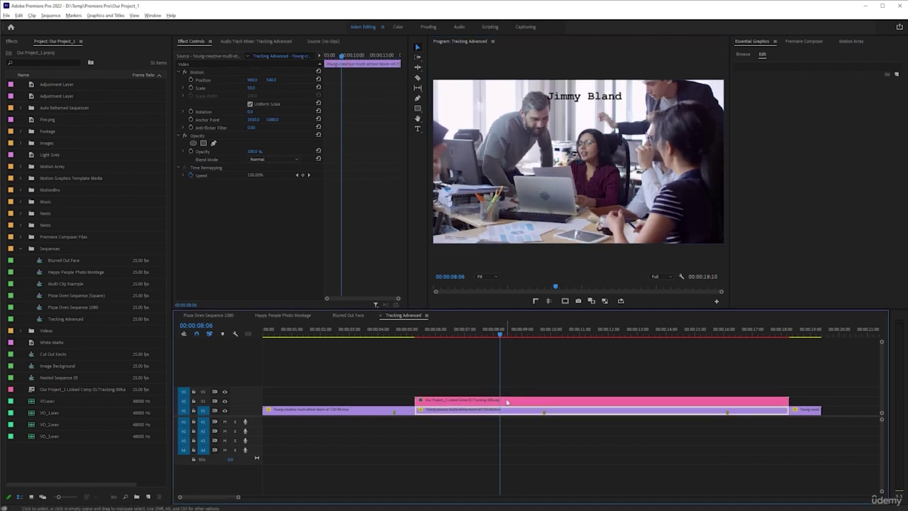
{"action": "left_click", "coordinate": [506, 401]}
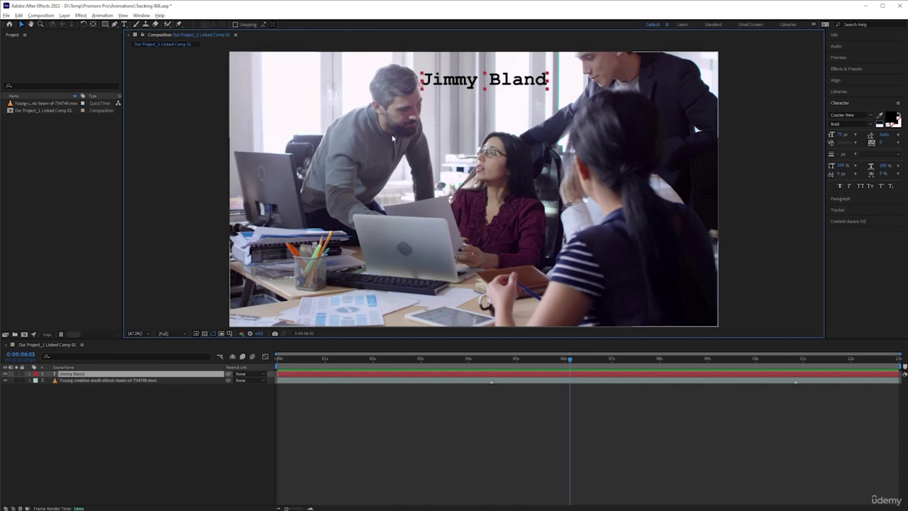
{"action": "scroll", "coordinate": [390, 138], "scroll_direction": "up", "scroll_amount": 4}
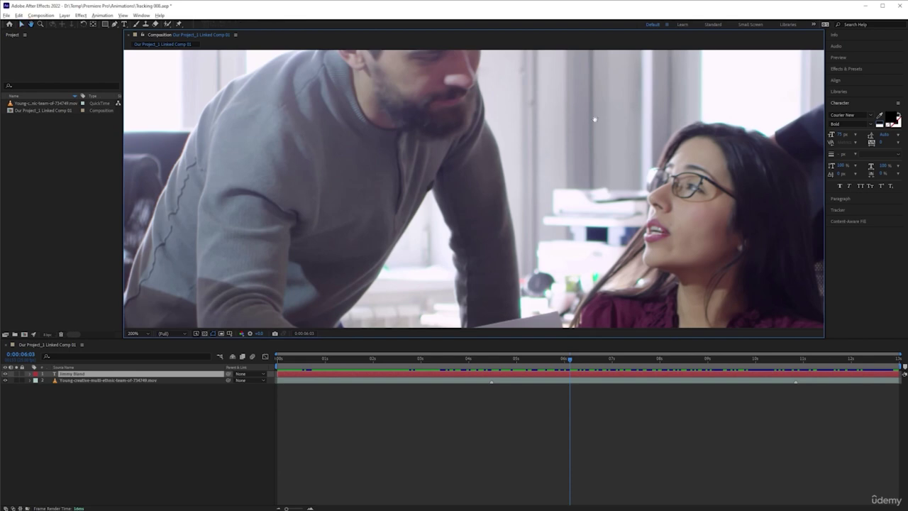
{"action": "key", "text": "space"}
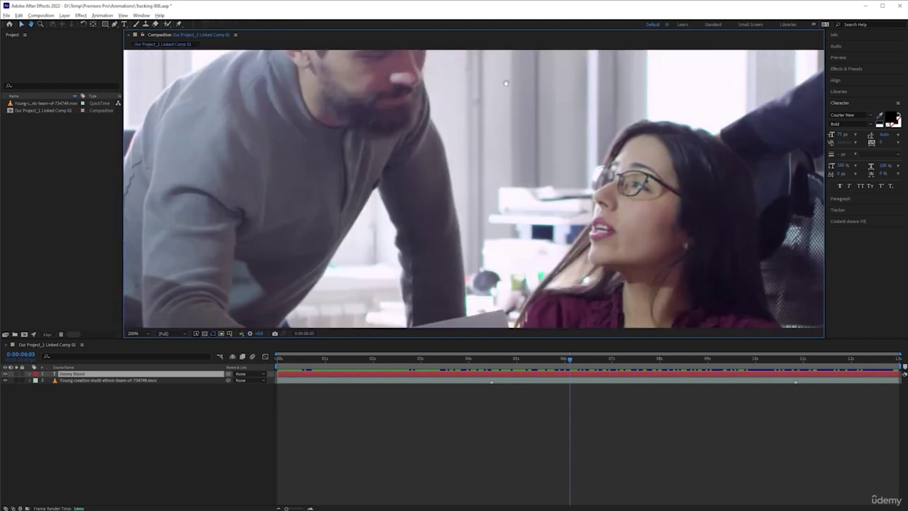
{"action": "key", "text": "v"}
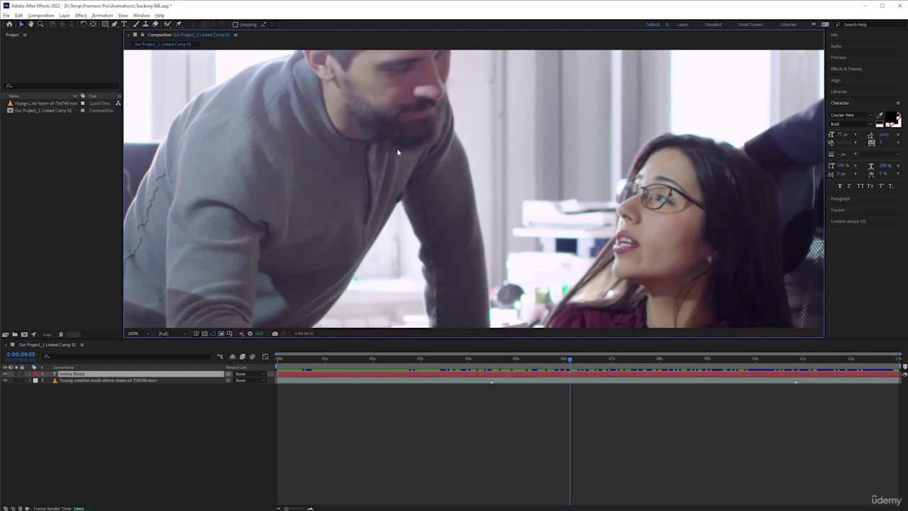
{"action": "key", "text": "alt+Tab"}
{"action": "left_click_drag", "start_coordinate": [412, 183], "coordinate": [465, 183]}
{"action": "key", "text": "v"}
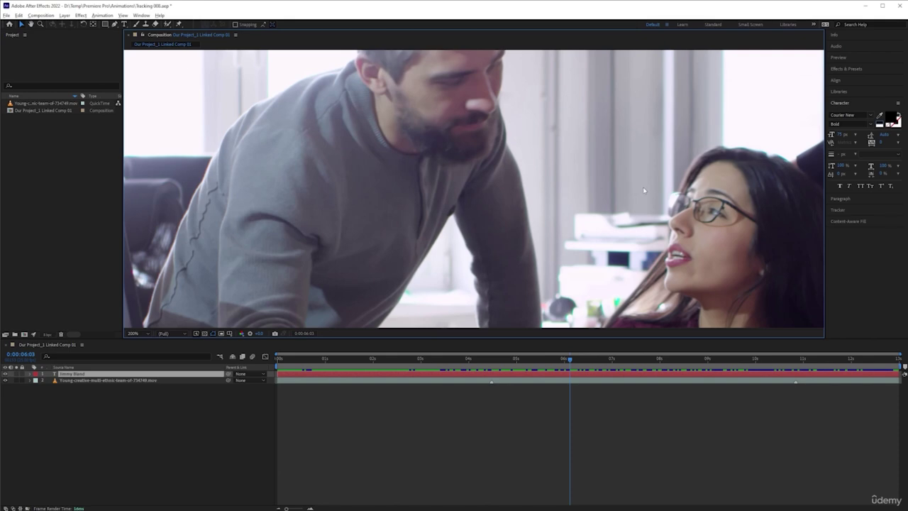
Show the Tracker panel, set the team footage as Motion Source and select layer 2
{"action": "left_click", "coordinate": [861, 212]}
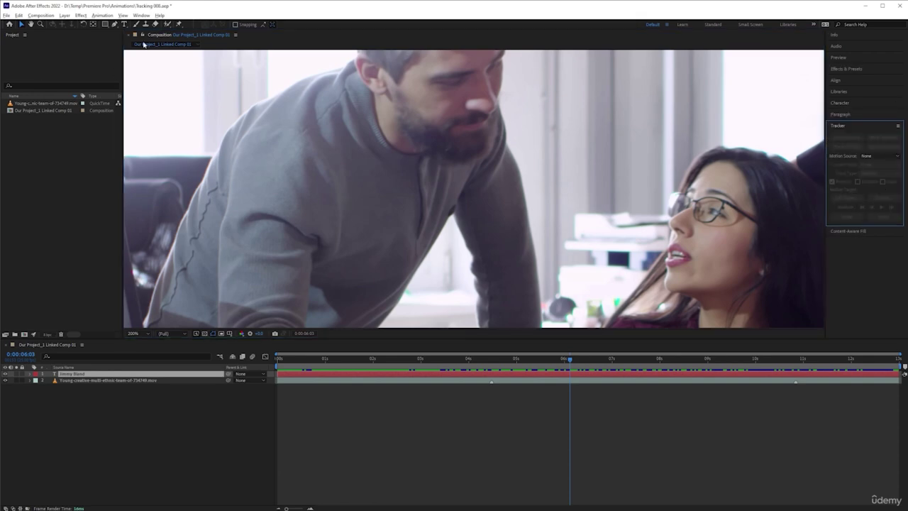
{"action": "left_click", "coordinate": [141, 15]}
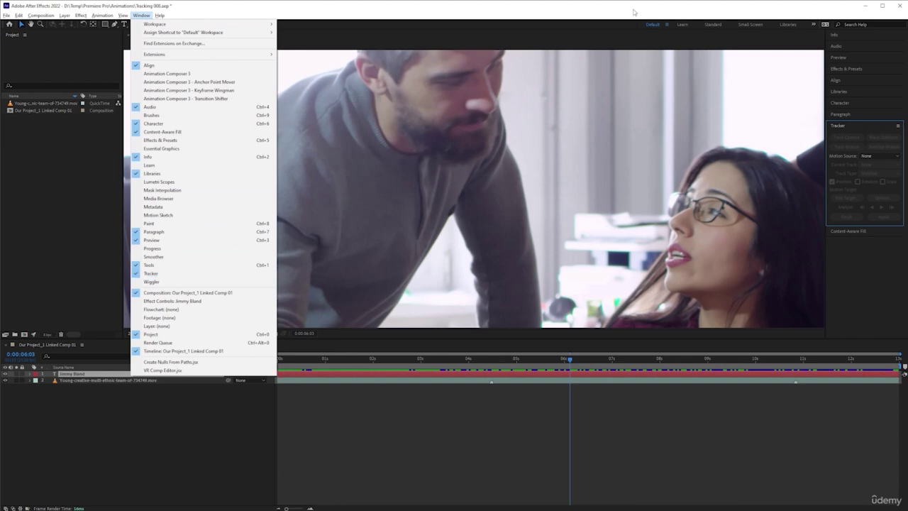
{"action": "left_click", "coordinate": [157, 275]}
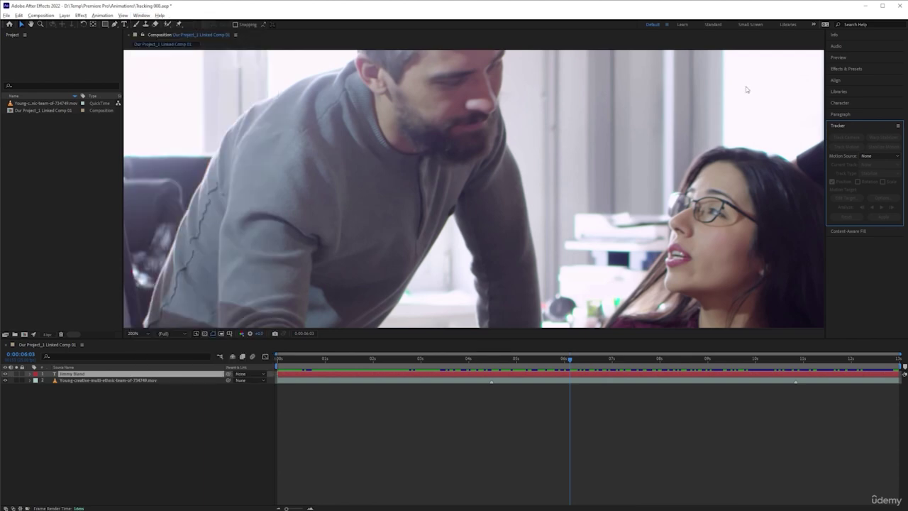
{"action": "left_click", "coordinate": [883, 157]}
{"action": "left_click", "coordinate": [884, 186]}
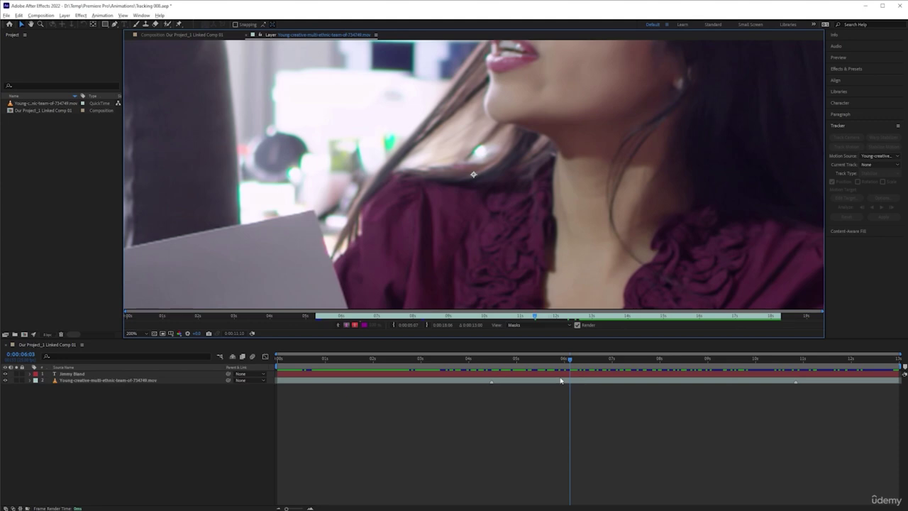
{"action": "left_click", "coordinate": [560, 381]}
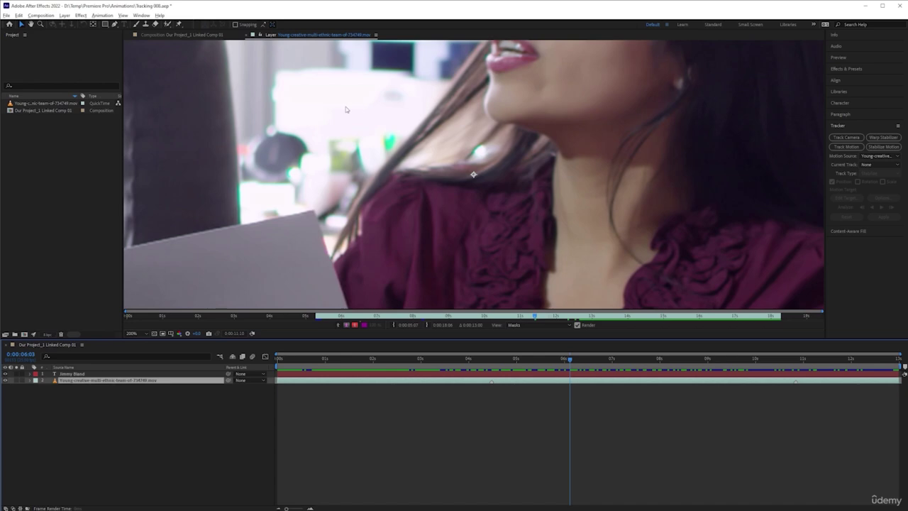
Pan the footage layer view to the man's shoulder, comparing it with the full comp frame
{"action": "left_click_drag", "start_coordinate": [449, 180], "coordinate": [689, 295]}
{"action": "key", "text": "v"}
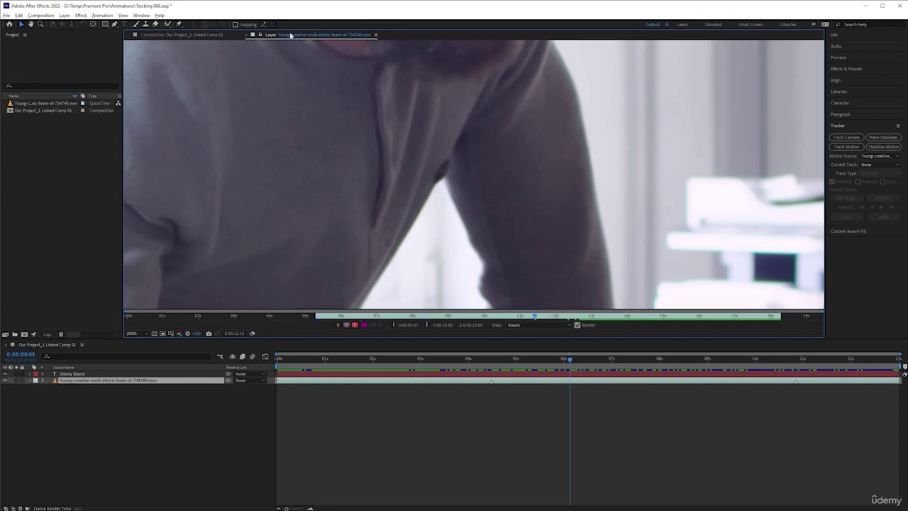
{"action": "left_click", "coordinate": [206, 35]}
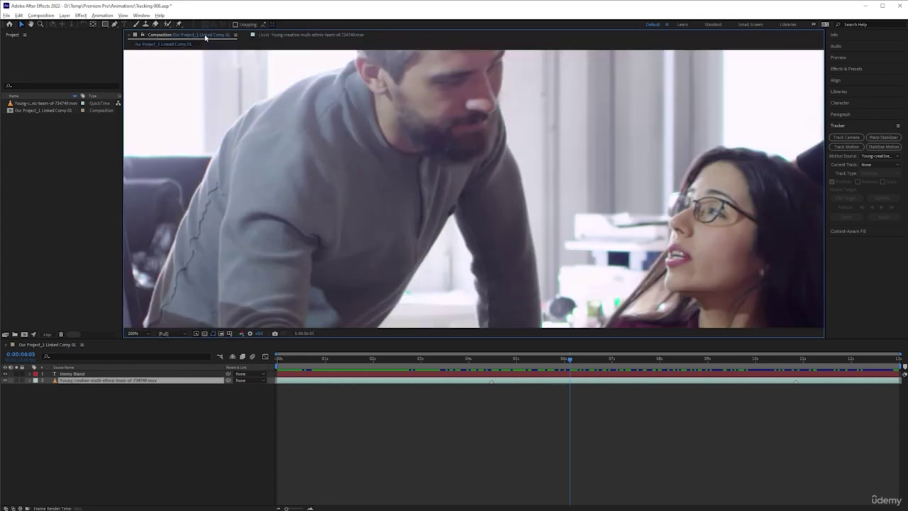
{"action": "left_click", "coordinate": [294, 37]}
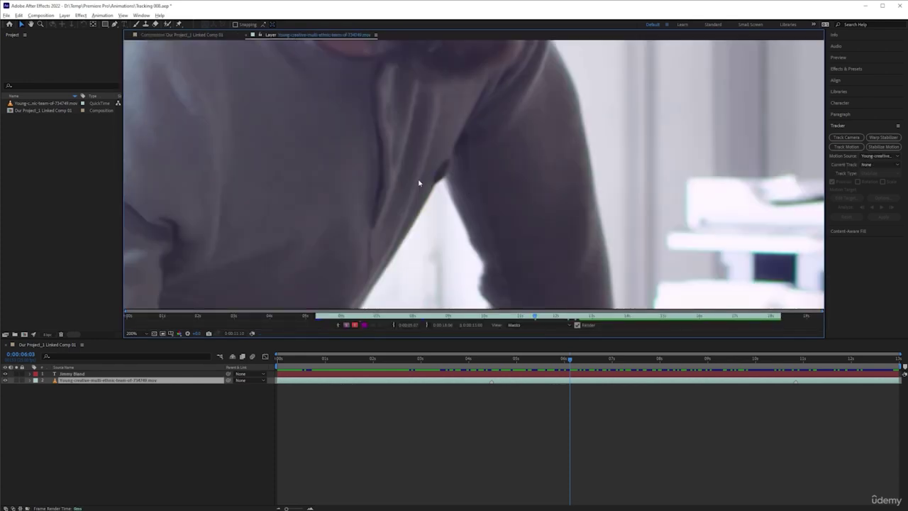
{"action": "left_click", "coordinate": [199, 35]}
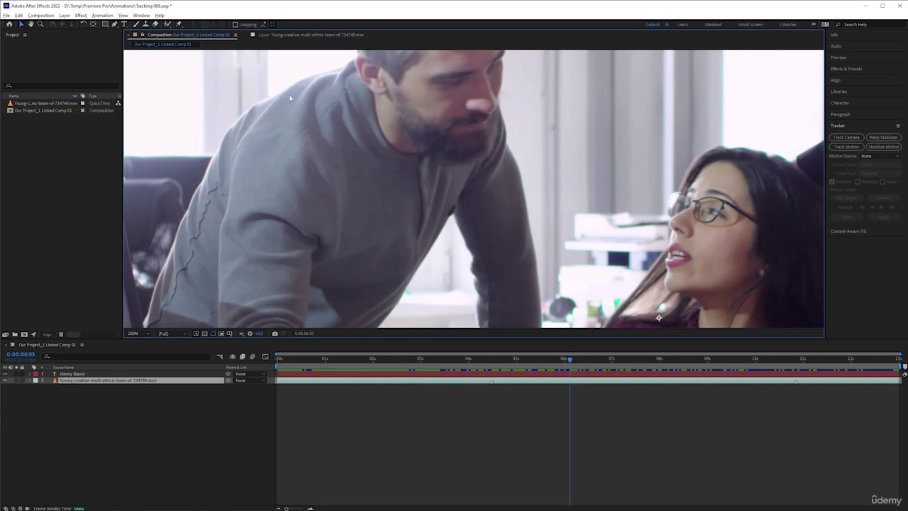
{"action": "left_click", "coordinate": [317, 37]}
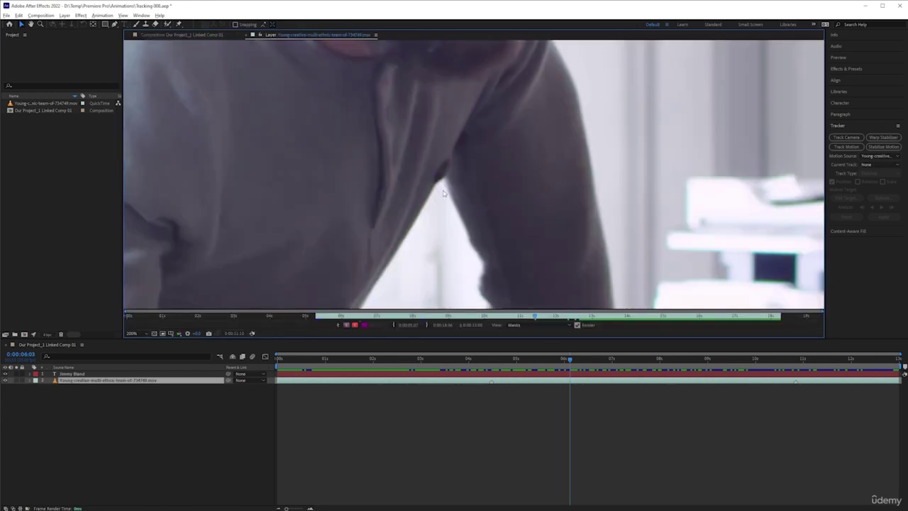
{"action": "left_click_drag", "start_coordinate": [417, 118], "coordinate": [477, 172]}
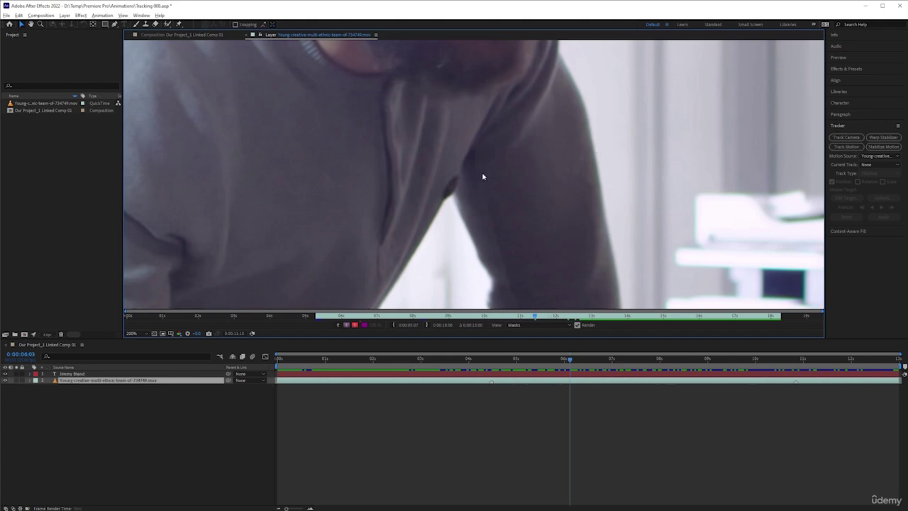
Create Tracker 1 with Track Motion and place Track Point 1 on the man's shoulder edge
{"action": "left_click", "coordinate": [854, 149]}
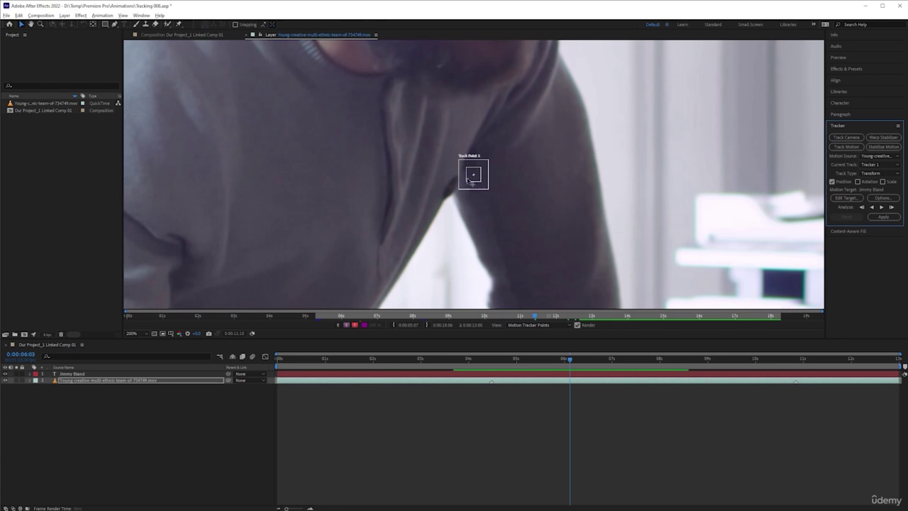
{"action": "left_click_drag", "start_coordinate": [473, 174], "coordinate": [454, 177]}
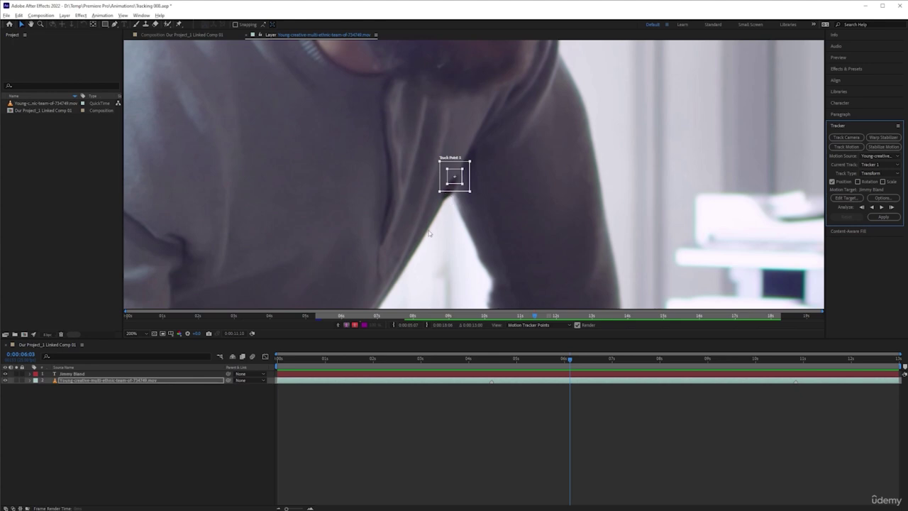
In Tracker 1's options, set the low-confidence behaviour to Stop Tracking and confirm
{"action": "left_click", "coordinate": [883, 198]}
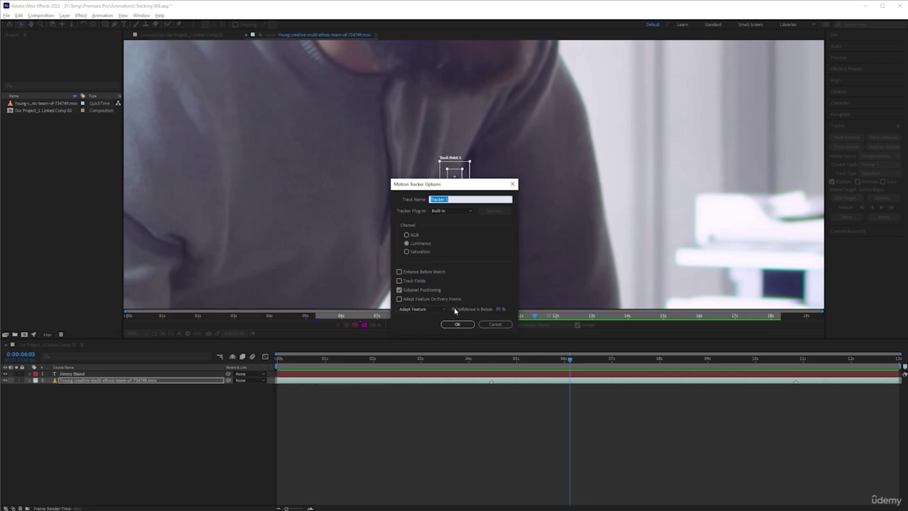
{"action": "left_click", "coordinate": [495, 324]}
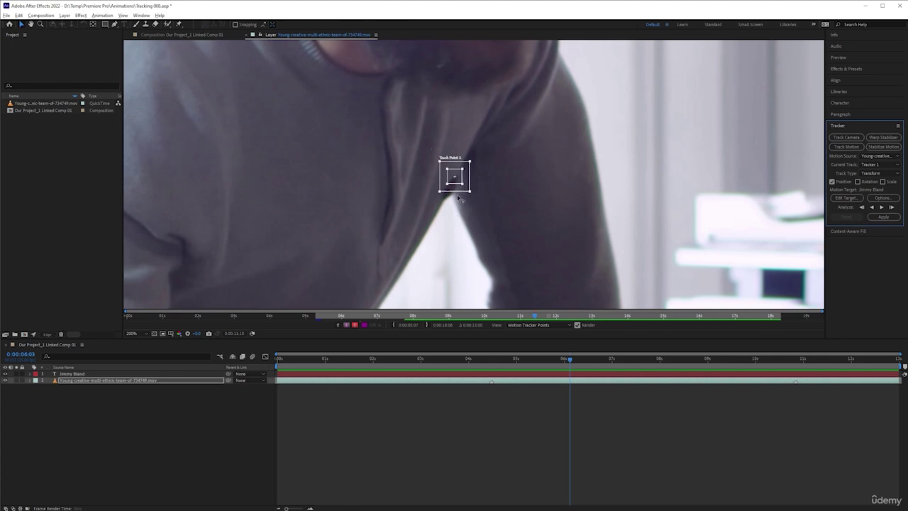
{"action": "left_click", "coordinate": [883, 198]}
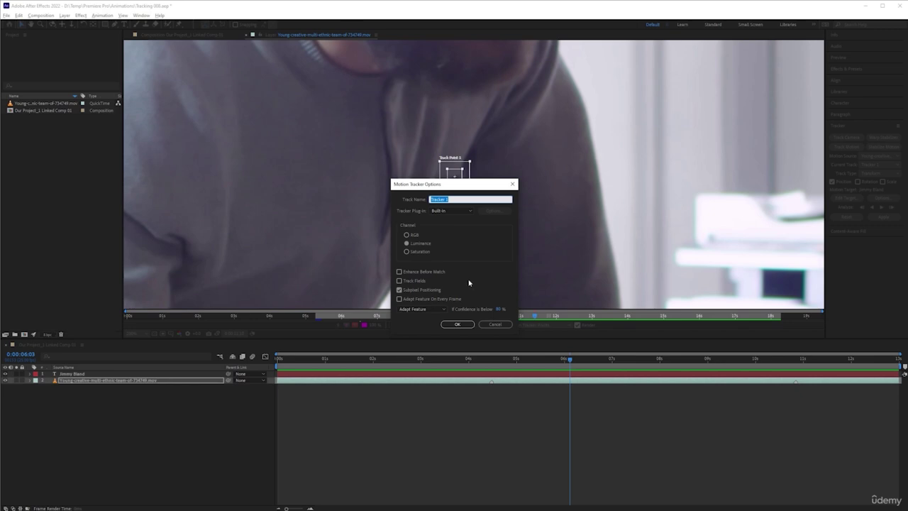
{"action": "left_click", "coordinate": [429, 307]}
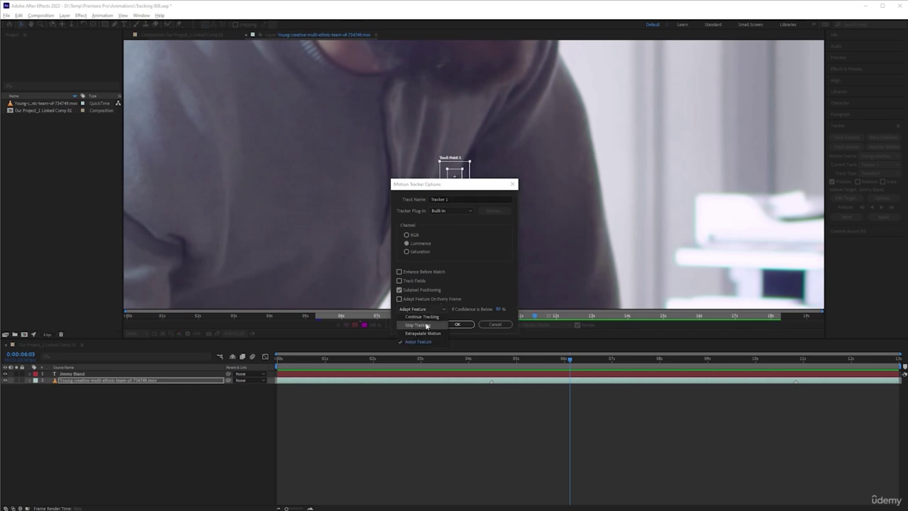
{"action": "left_click", "coordinate": [426, 325]}
{"action": "left_click", "coordinate": [434, 310]}
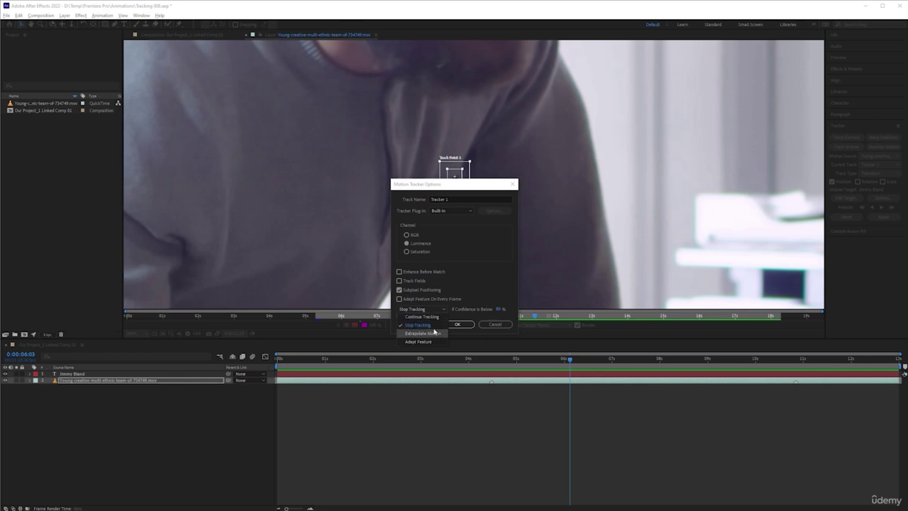
{"action": "left_click", "coordinate": [426, 325]}
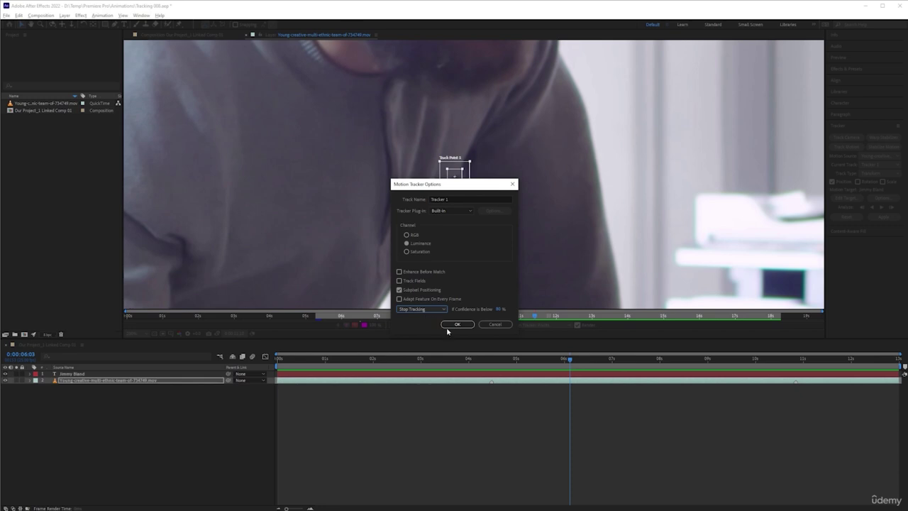
{"action": "left_click", "coordinate": [456, 325]}
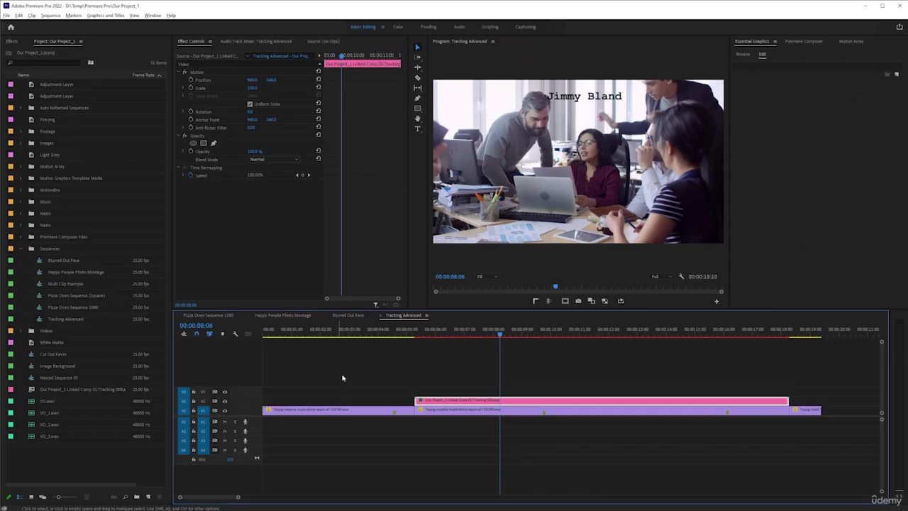
{"action": "key", "text": "minus"}
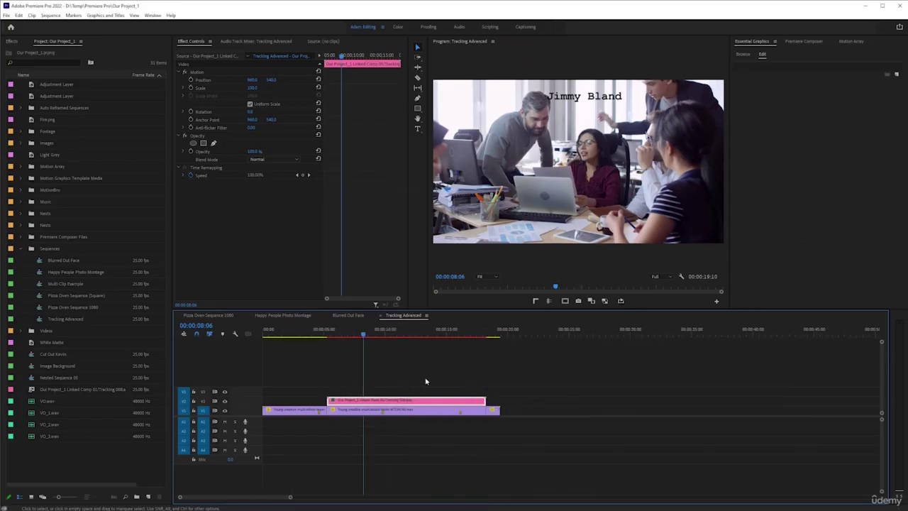
{"action": "left_click", "coordinate": [347, 315]}
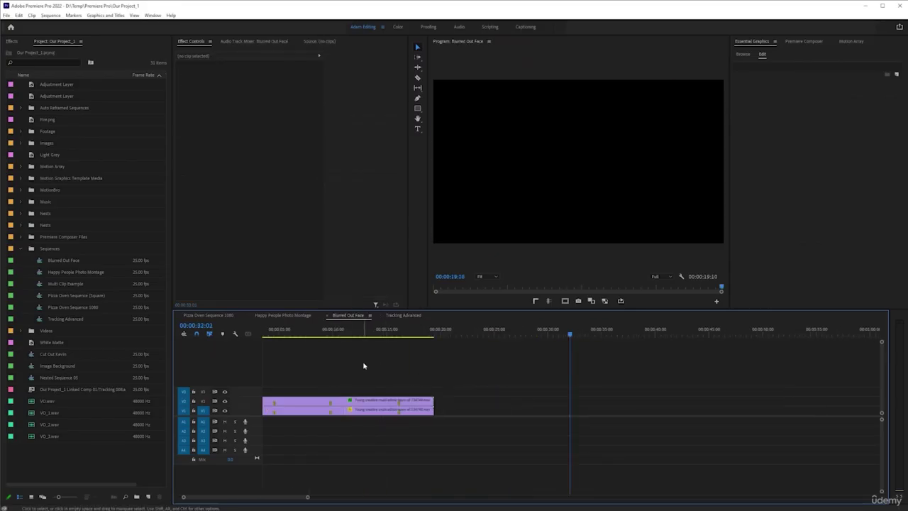
{"action": "left_click", "coordinate": [337, 329]}
{"action": "key", "text": "equal"}
{"action": "left_click", "coordinate": [349, 399]}
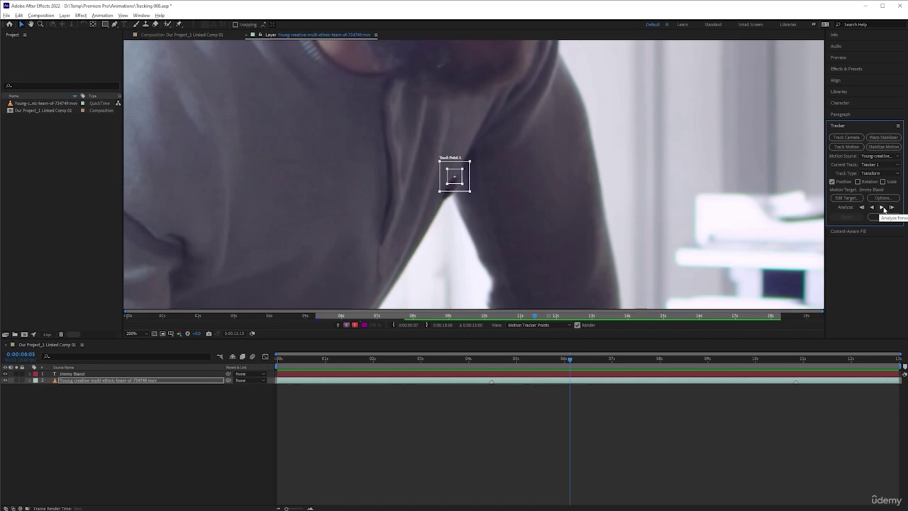
{"action": "key", "text": "alt+Tab"}
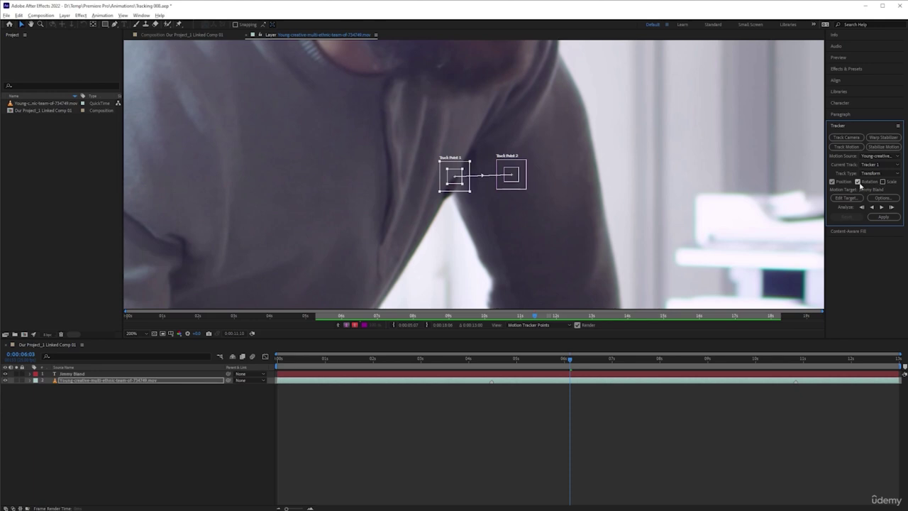
{"action": "left_click", "coordinate": [858, 181]}
{"action": "left_click", "coordinate": [882, 182]}
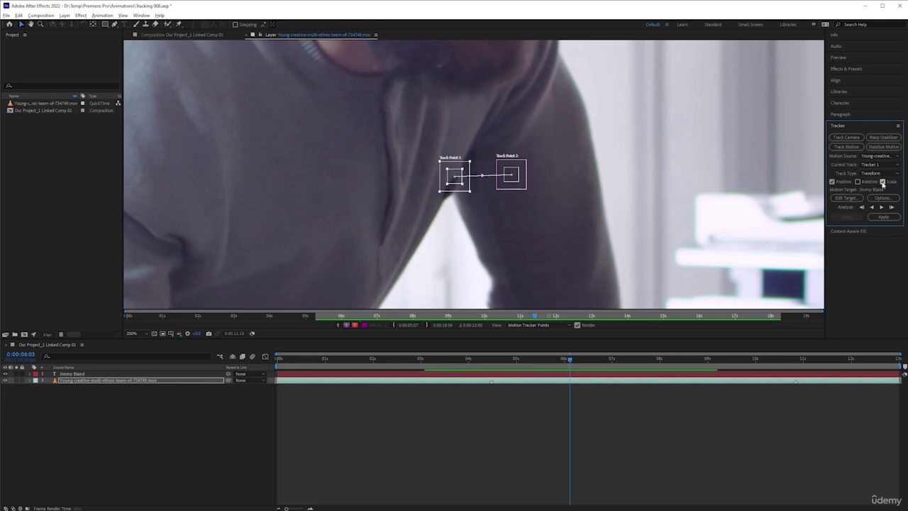
{"action": "left_click", "coordinate": [882, 182]}
{"action": "left_click", "coordinate": [639, 242]}
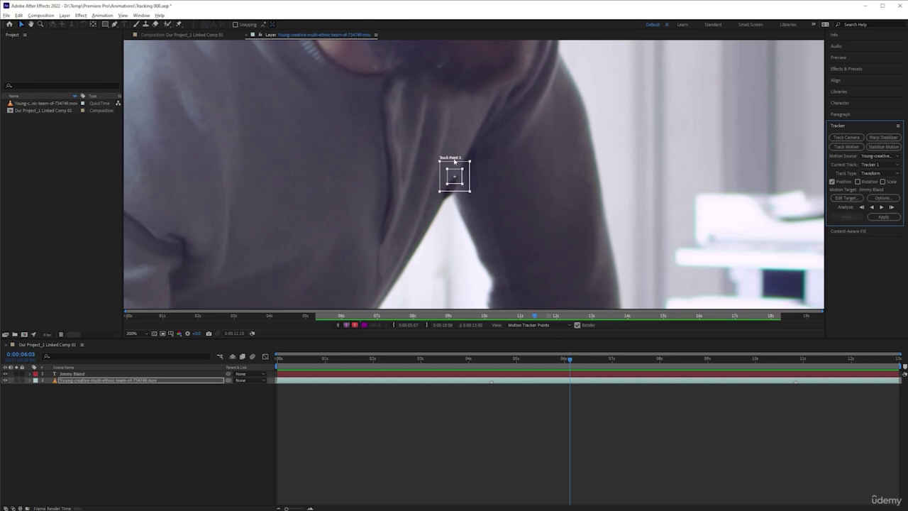
{"action": "left_click", "coordinate": [879, 199]}
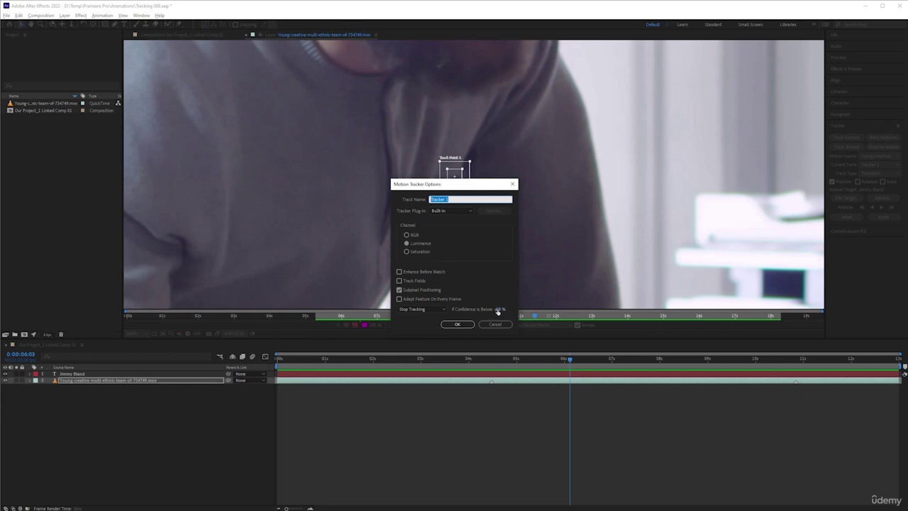
{"action": "double_click", "coordinate": [499, 309]}
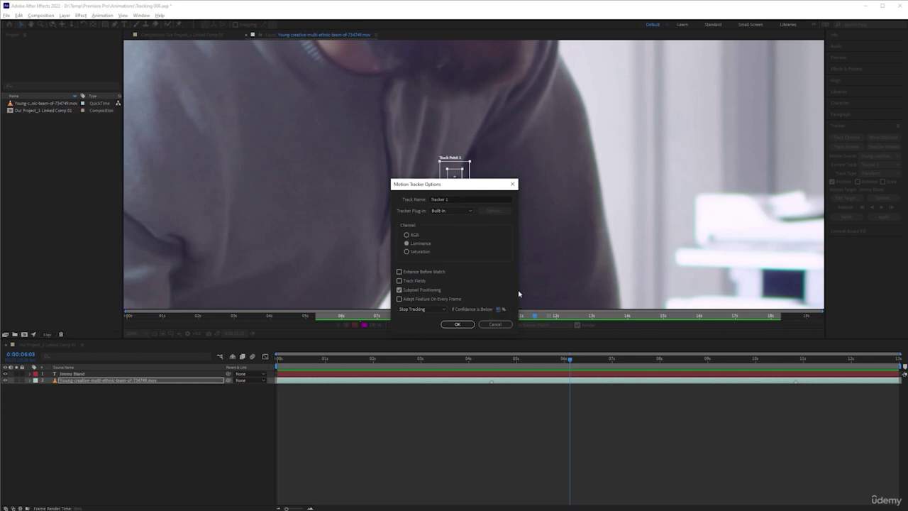
{"action": "left_click", "coordinate": [465, 324]}
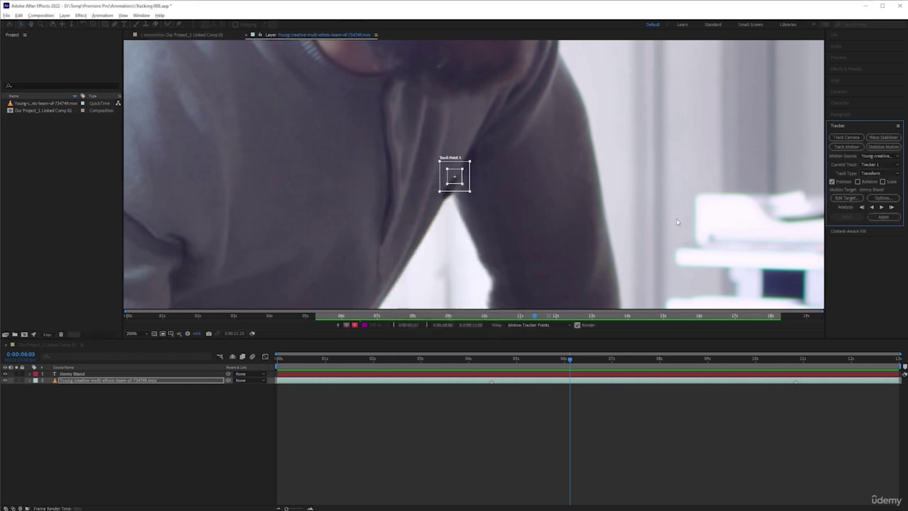
{"action": "left_click", "coordinate": [872, 207]}
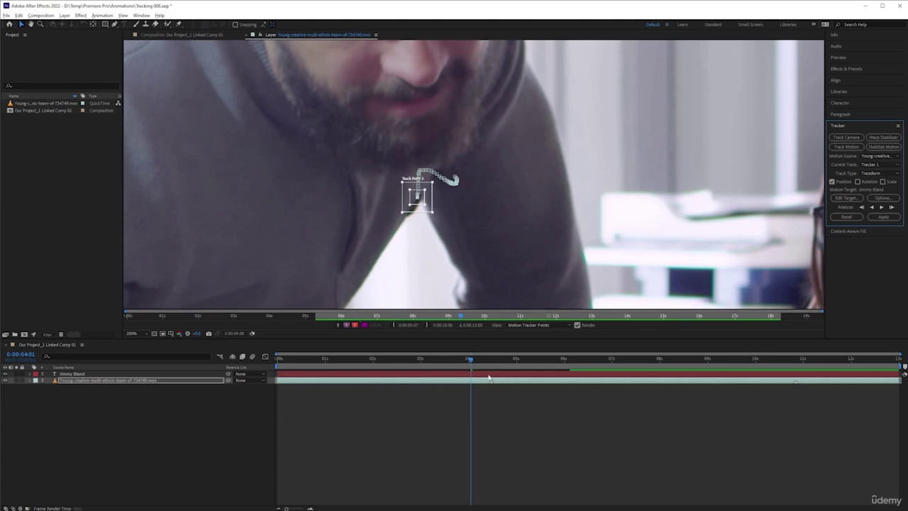
{"action": "left_click", "coordinate": [489, 374]}
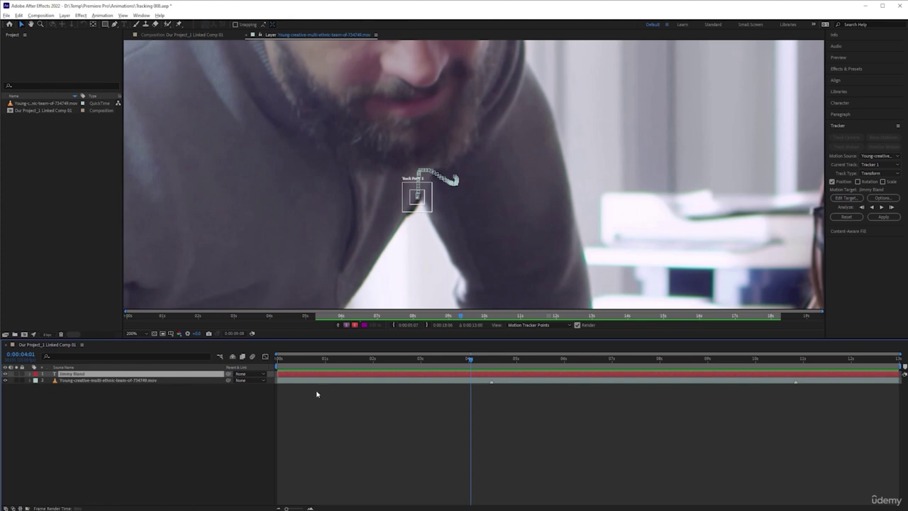
Reveal the footage layer's Track Point 1 keyframes and move the time to 0:00:05:17
{"action": "left_click", "coordinate": [335, 382]}
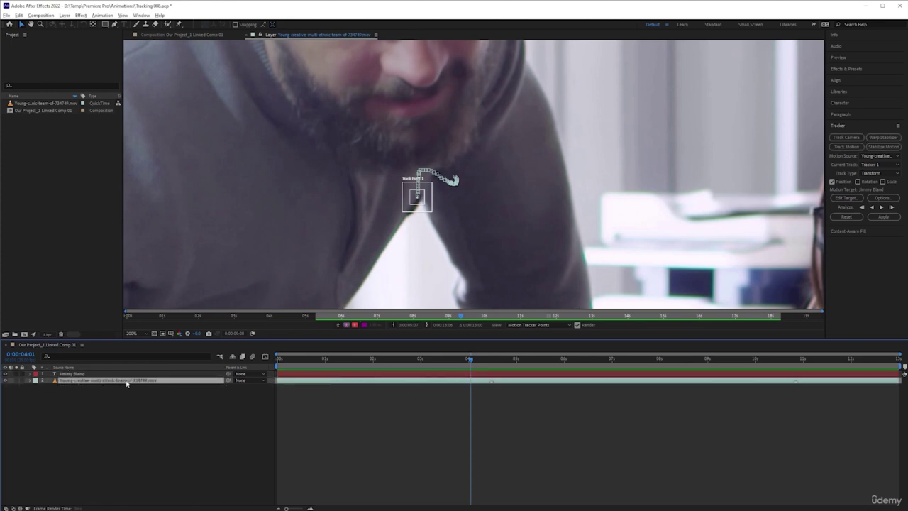
{"action": "key", "text": "u"}
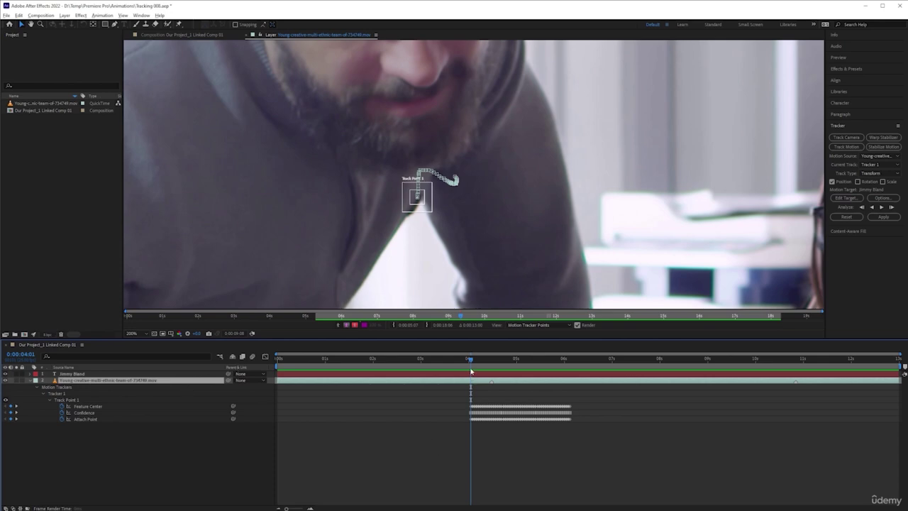
{"action": "left_click_drag", "start_coordinate": [471, 359], "coordinate": [548, 359]}
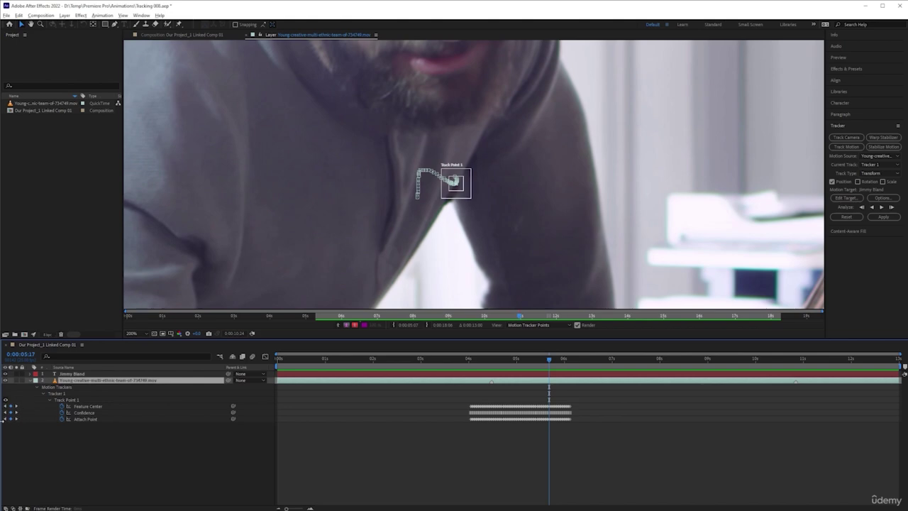
{"action": "scroll", "coordinate": [522, 447], "scroll_direction": "up", "scroll_amount": 4}
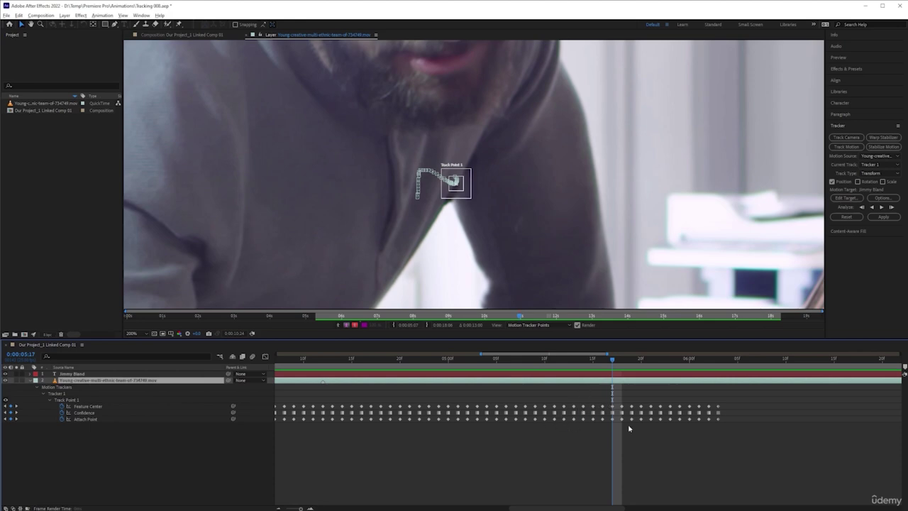
{"action": "scroll", "coordinate": [587, 436], "scroll_direction": "down", "scroll_amount": 3}
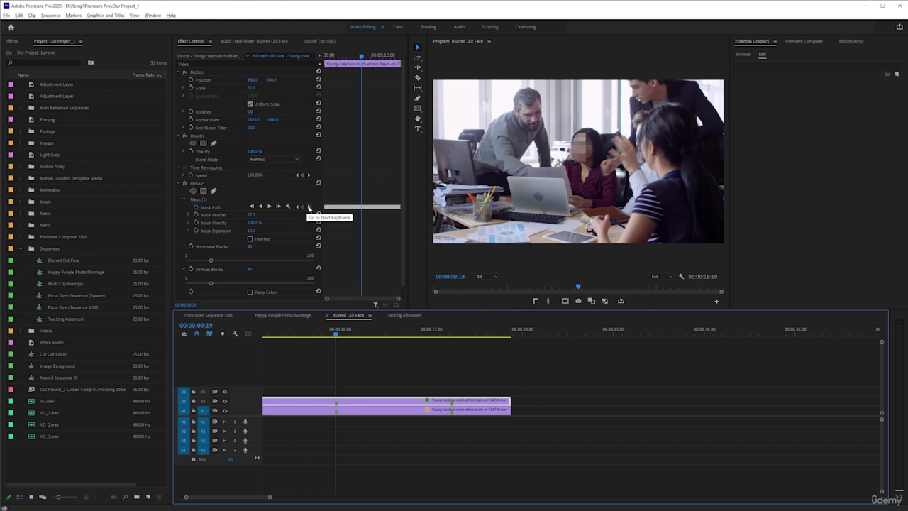
Step through Track Point 1's keyframes to 0:00:06:03 and analyze forward from there
{"action": "left_click", "coordinate": [308, 208]}
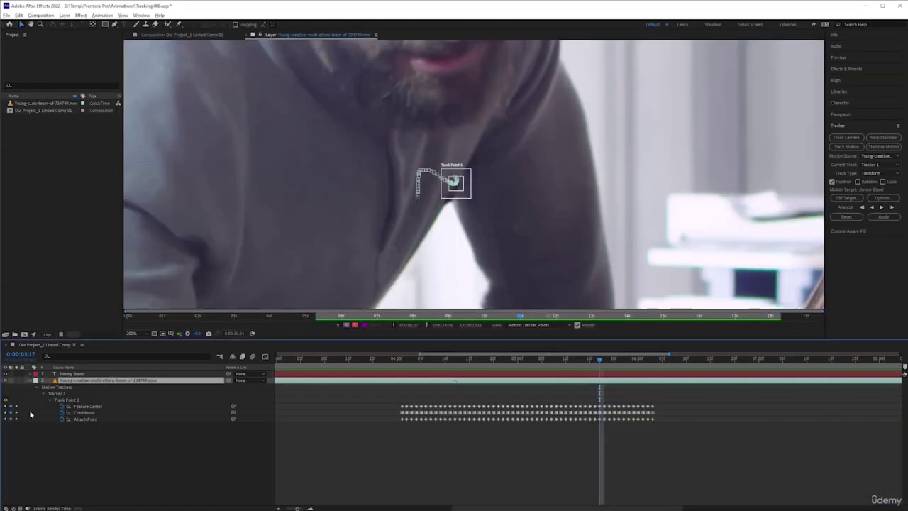
{"action": "left_click", "coordinate": [15, 412]}
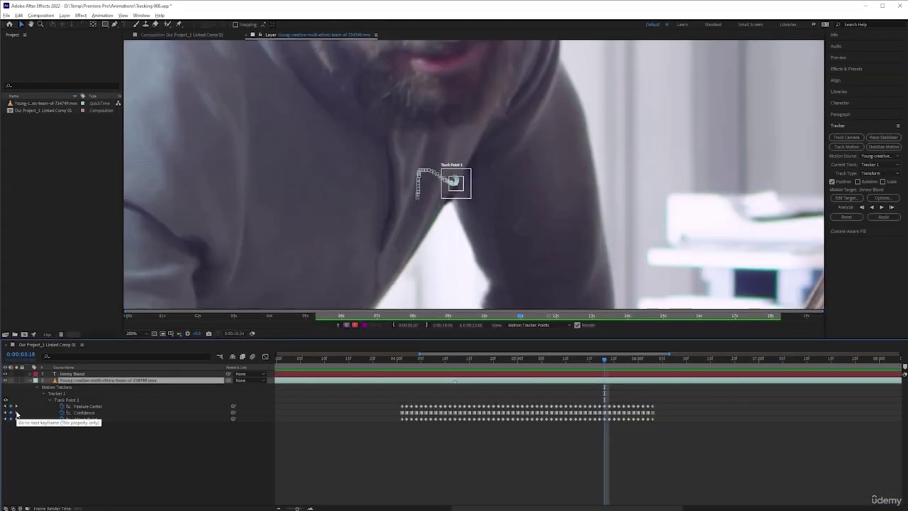
{"action": "left_click", "coordinate": [15, 412]}
{"action": "left_click", "coordinate": [15, 412]}
{"action": "left_click", "coordinate": [15, 412]}
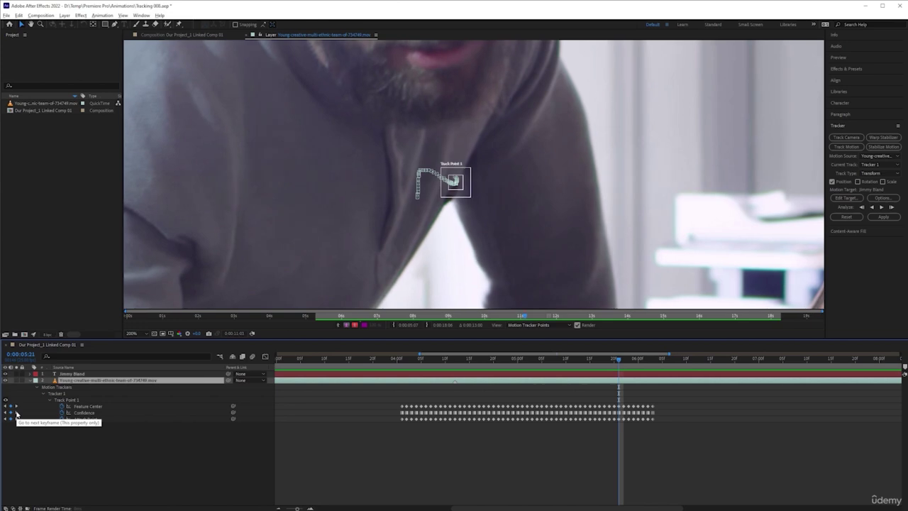
{"action": "left_click", "coordinate": [15, 412]}
{"action": "left_click", "coordinate": [15, 412]}
{"action": "left_click", "coordinate": [15, 412]}
{"action": "left_click", "coordinate": [15, 412]}
{"action": "left_click", "coordinate": [14, 412]}
{"action": "left_click", "coordinate": [15, 412]}
{"action": "left_click", "coordinate": [15, 412]}
{"action": "left_click", "coordinate": [15, 412]}
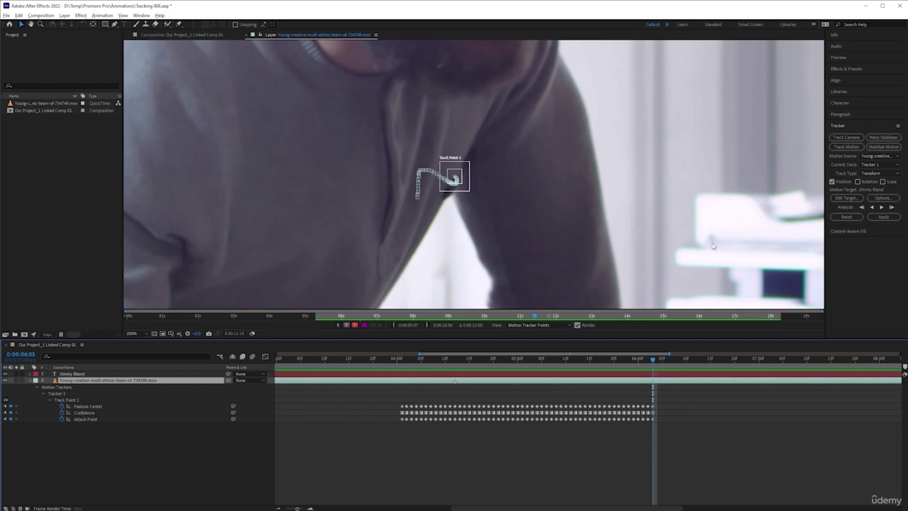
{"action": "left_click_drag", "start_coordinate": [713, 246], "coordinate": [525, 219]}
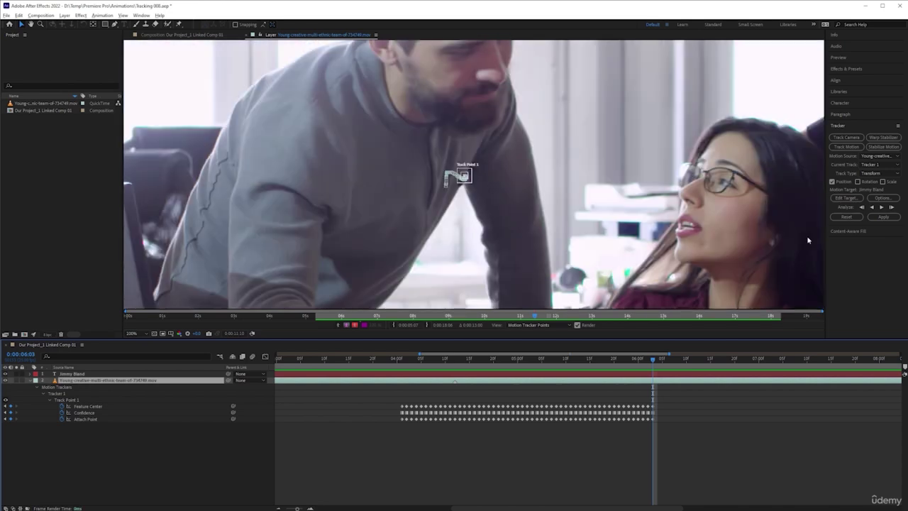
{"action": "left_click", "coordinate": [881, 208]}
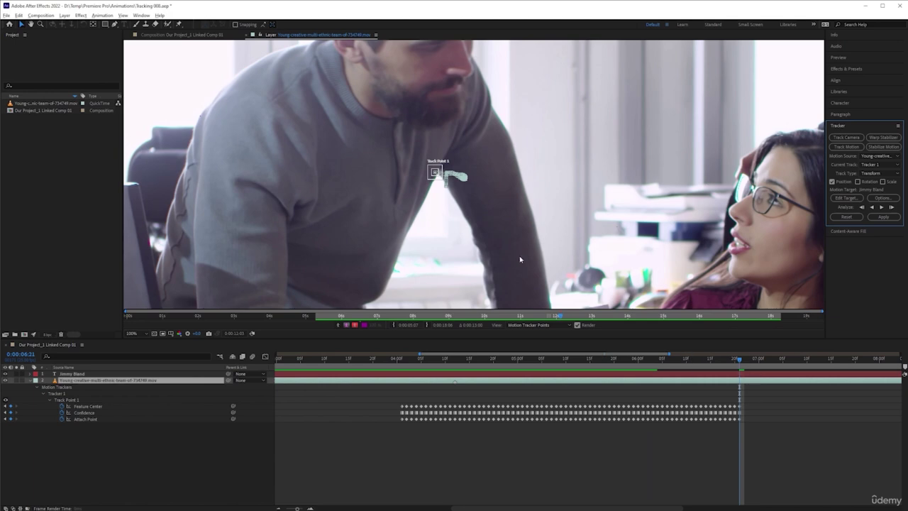
Magnify the footage layer view to 400% around Track Point 1 on the shoulder
{"action": "scroll", "coordinate": [437, 172], "scroll_direction": "up", "scroll_amount": 4}
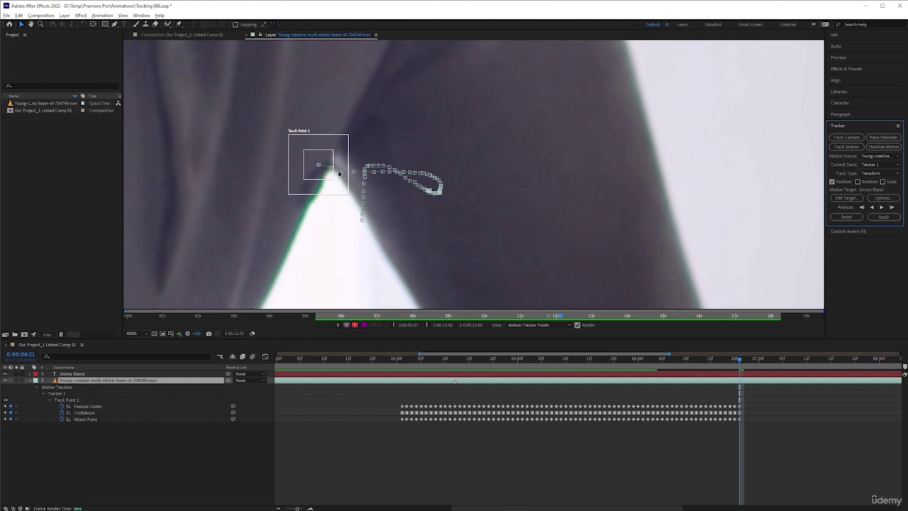
{"action": "scroll", "coordinate": [317, 230], "scroll_direction": "down", "scroll_amount": 2}
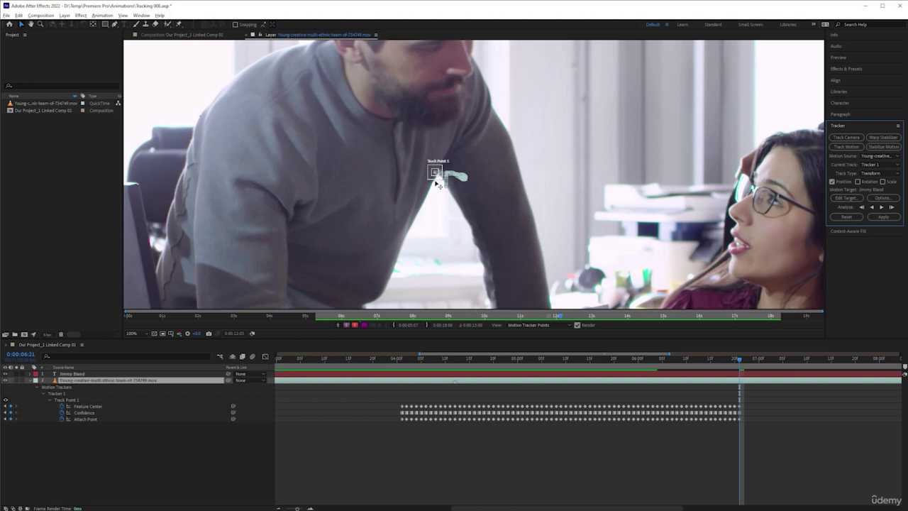
{"action": "key", "text": "period"}
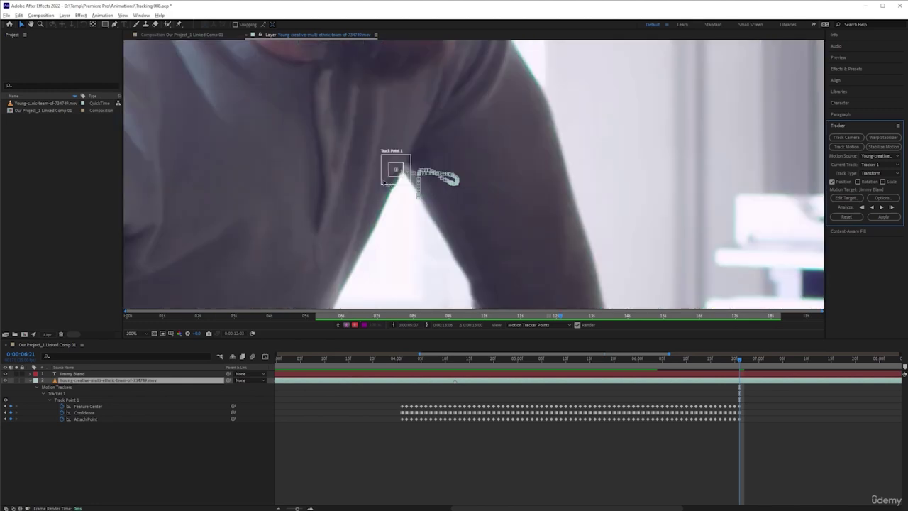
{"action": "key", "text": "period"}
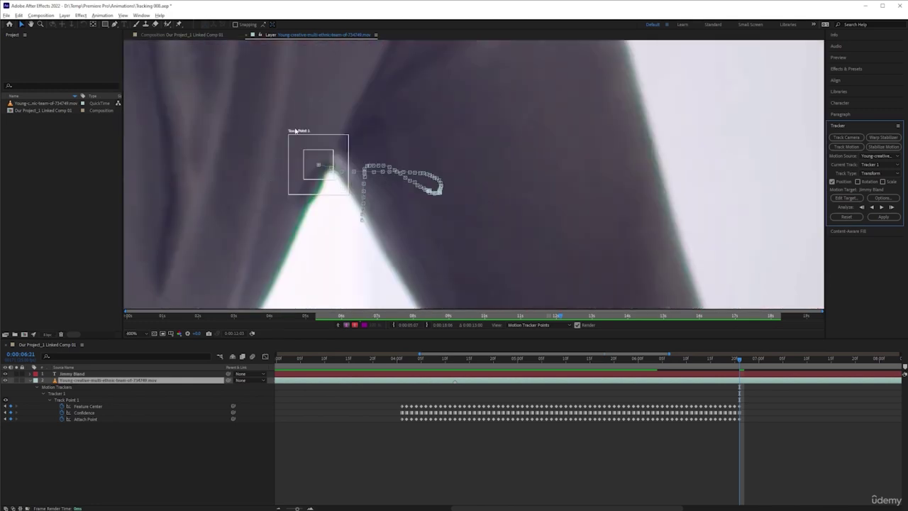
Analyze Track Point 1 forward to about 11 seconds, then fit the timeline and scrub back to 0:00:08:03
{"action": "left_click_drag", "start_coordinate": [421, 231], "coordinate": [531, 251]}
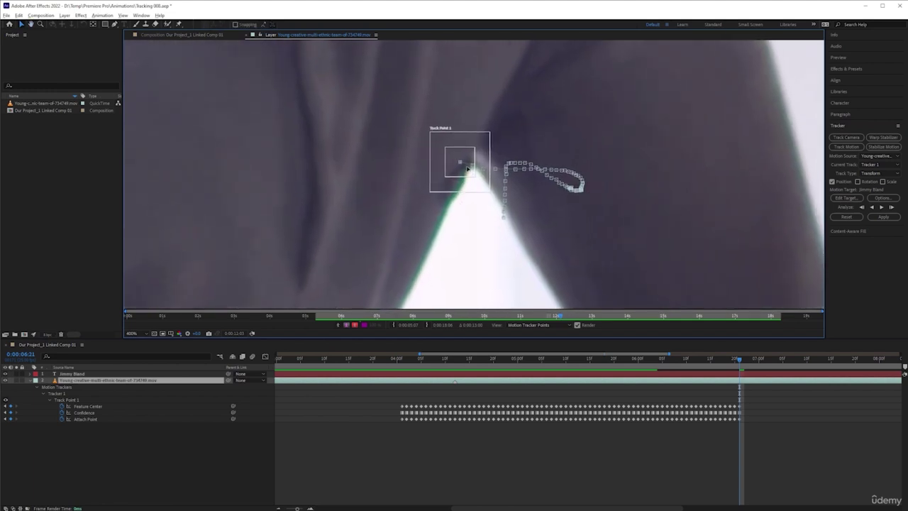
{"action": "left_click", "coordinate": [881, 207]}
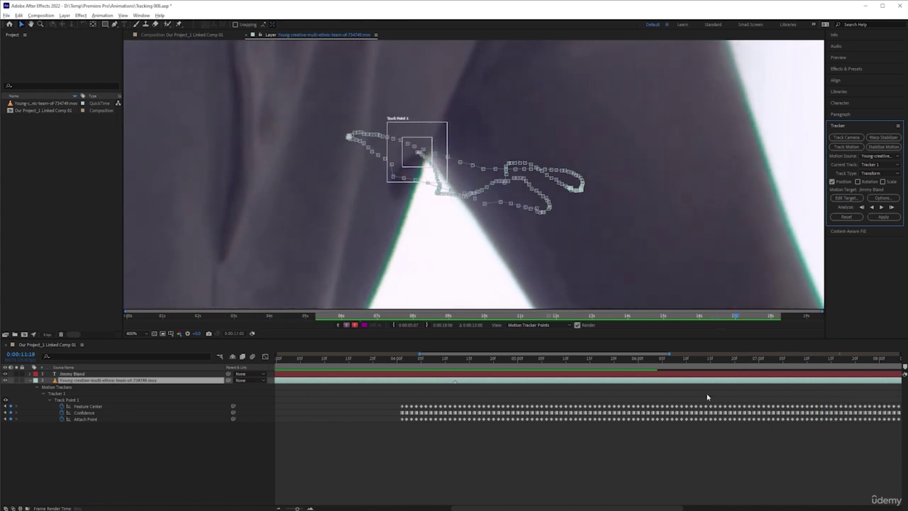
{"action": "key", "text": "semicolon"}
{"action": "left_click", "coordinate": [824, 360]}
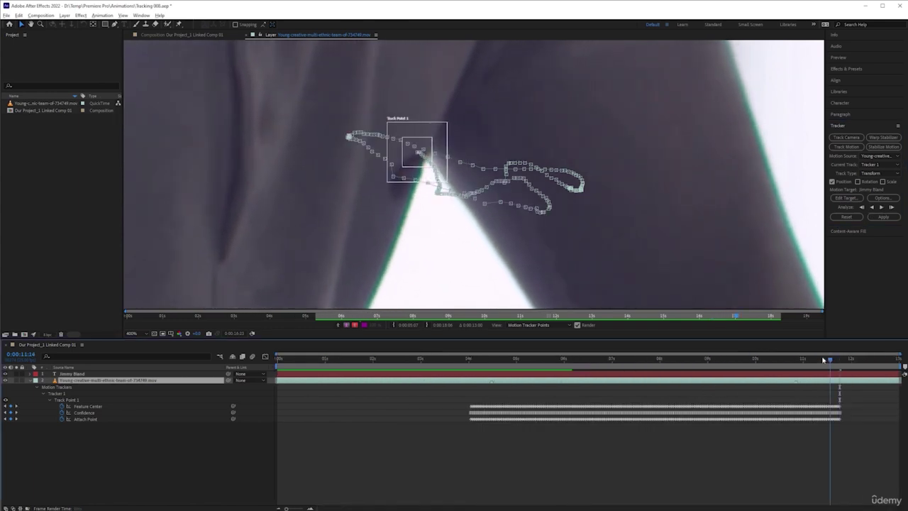
{"action": "left_click_drag", "start_coordinate": [824, 360], "coordinate": [665, 363]}
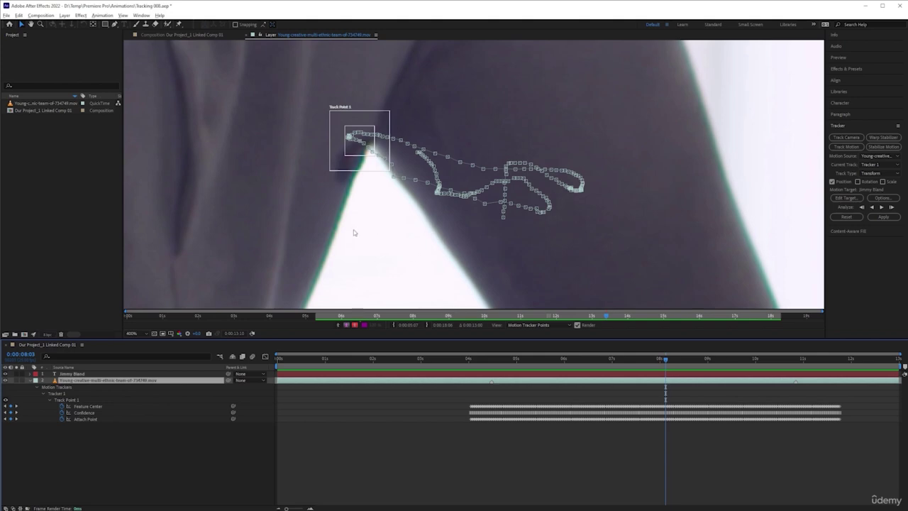
Realign Track Point 1 at 0:00:08:05, re-track forward, then nudge it onto the feature at 0:00:10:00
{"action": "key", "text": "Page_Down"}
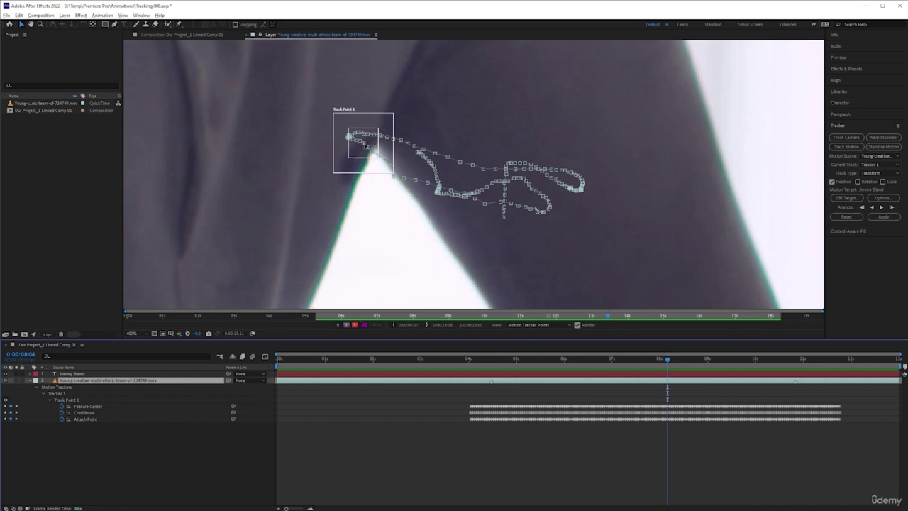
{"action": "key", "text": "Page_Down"}
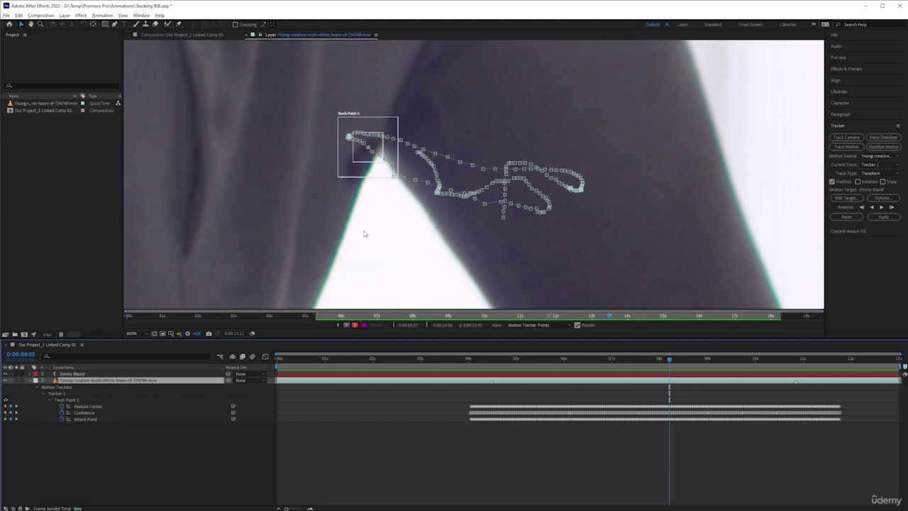
{"action": "left_click_drag", "start_coordinate": [361, 160], "coordinate": [364, 156]}
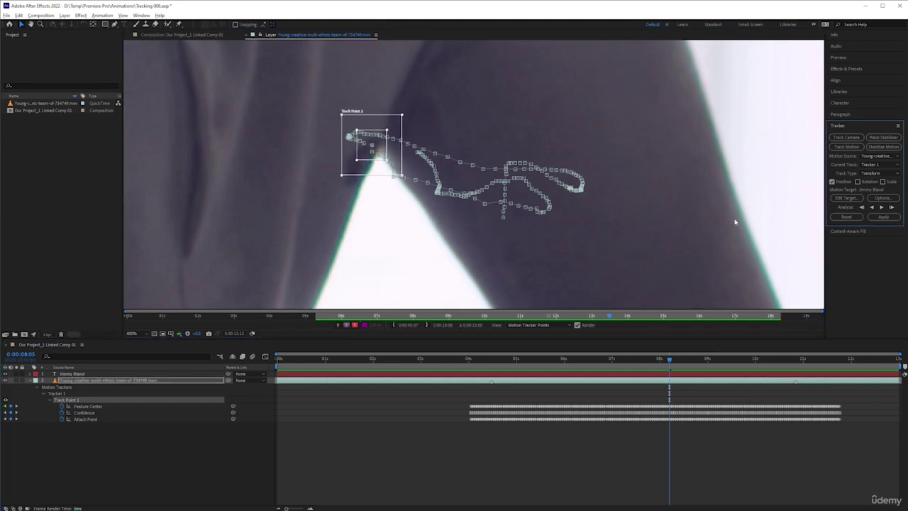
{"action": "left_click", "coordinate": [883, 207]}
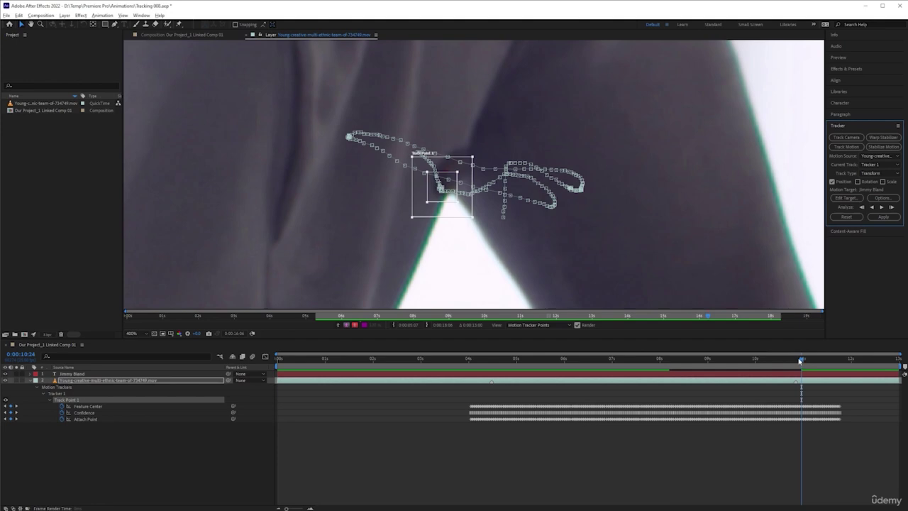
{"action": "left_click_drag", "start_coordinate": [800, 360], "coordinate": [756, 365]}
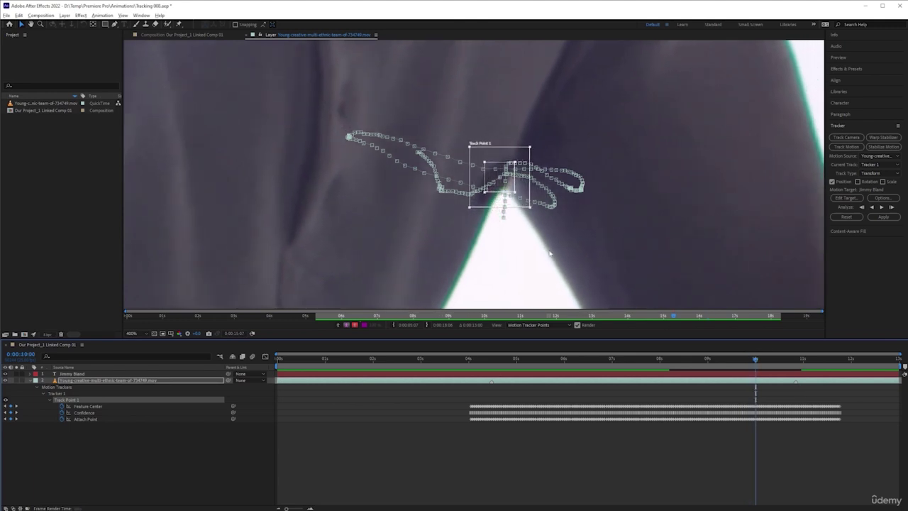
{"action": "left_click_drag", "start_coordinate": [485, 178], "coordinate": [493, 166]}
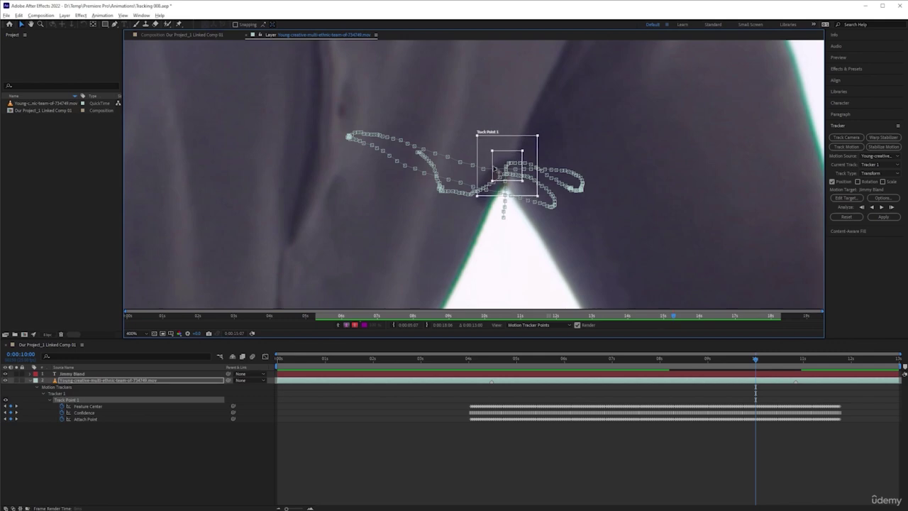
Shrink Track Point 1's feature region and track it forward from 0:00:10:00 to 0:00:12:24
{"action": "left_click", "coordinate": [883, 198]}
{"action": "left_click", "coordinate": [499, 310]}
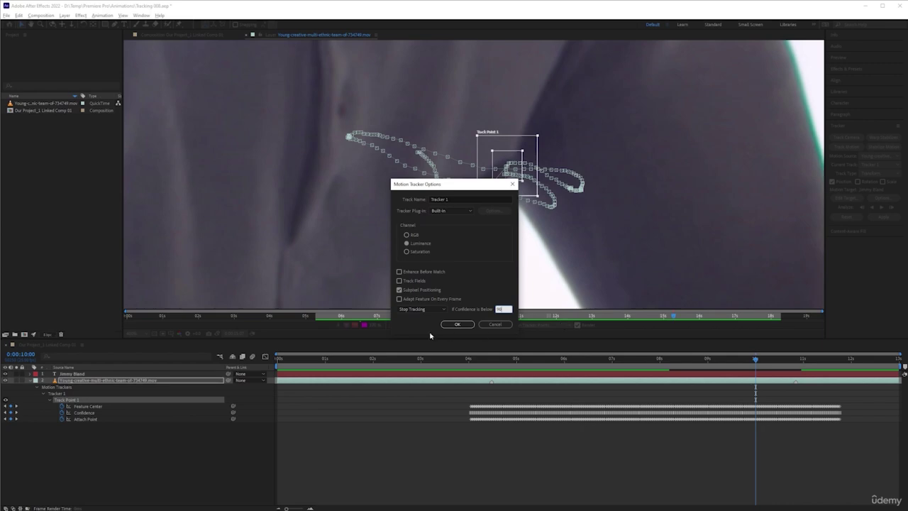
{"action": "left_click", "coordinate": [457, 324]}
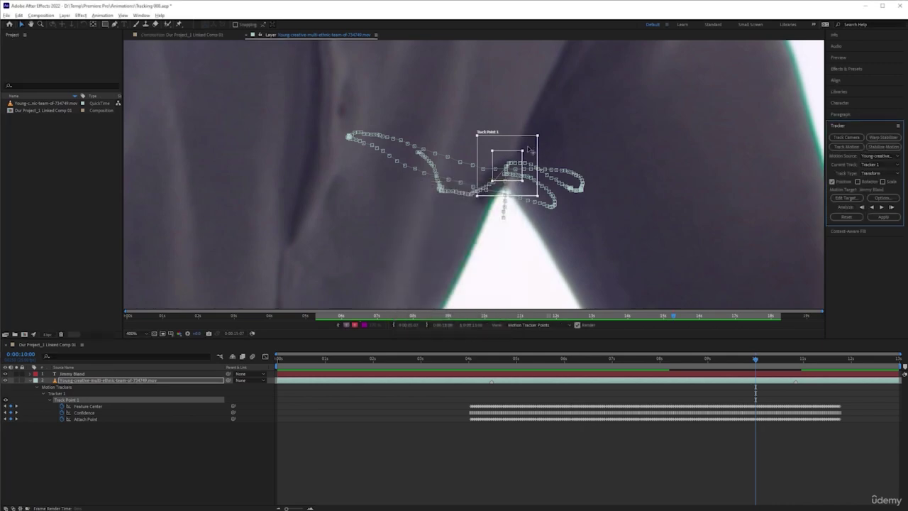
{"action": "mouse_move", "coordinate": [522, 150]}
{"action": "left_mouse_down"}
{"action": "mouse_move", "coordinate": [517, 155]}
{"action": "mouse_move", "coordinate": [535, 138]}
{"action": "mouse_move", "coordinate": [529, 143]}
{"action": "left_mouse_up"}
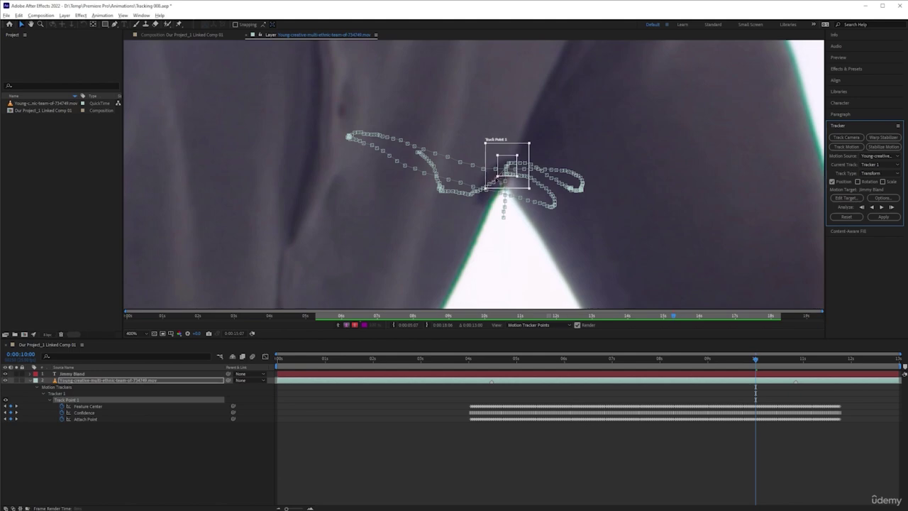
{"action": "left_click", "coordinate": [881, 207]}
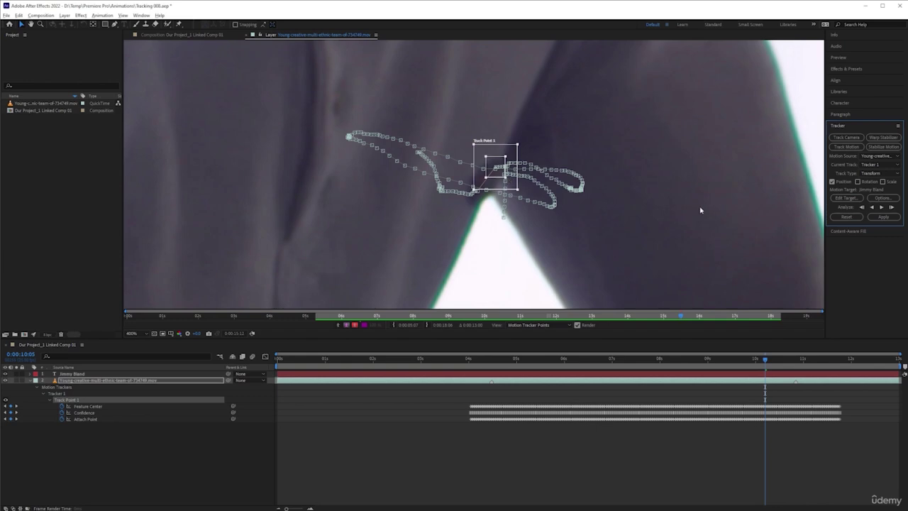
{"action": "left_click", "coordinate": [882, 208]}
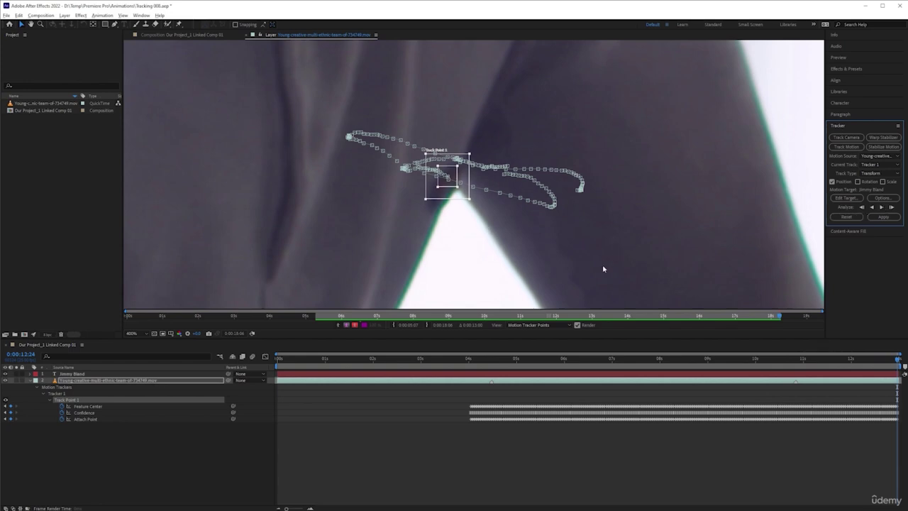
Step back to where the track drifted and nudge Track Point 1 back onto the feature
{"action": "key", "text": "Page_Up"}
{"action": "key", "text": "Page_Up"}
{"action": "key", "text": "Page_Up"}
{"action": "key", "text": "Page_Up"}
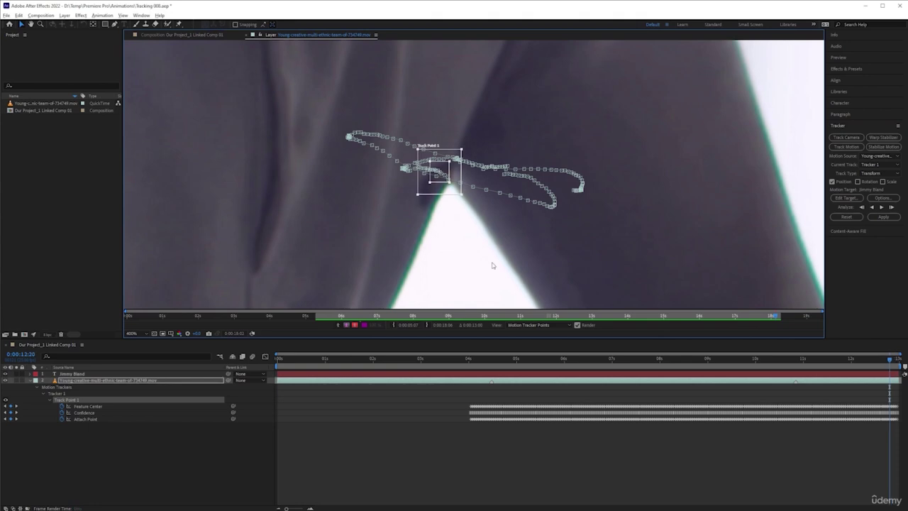
{"action": "key", "text": "Page_Up"}
{"action": "key", "text": "Page_Up"}
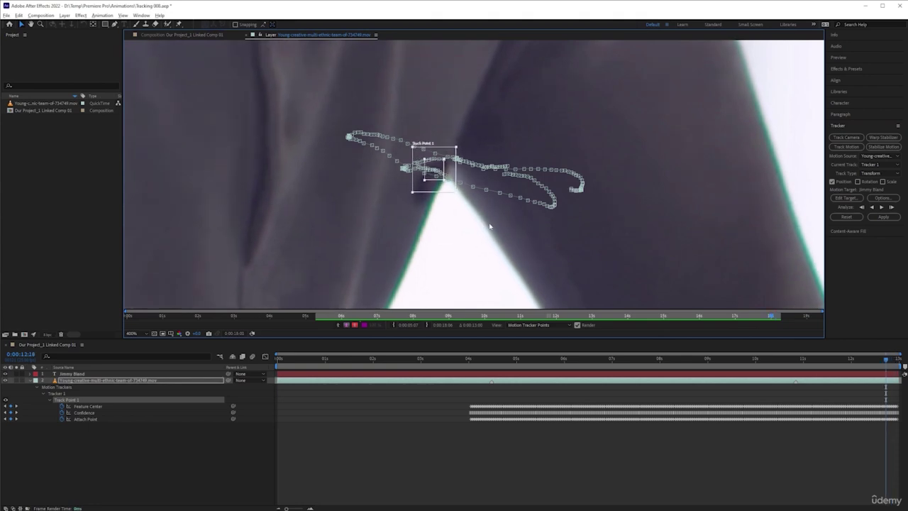
{"action": "key", "text": "Page_Up"}
{"action": "key", "text": "Page_Up"}
{"action": "key", "text": "Page_Up"}
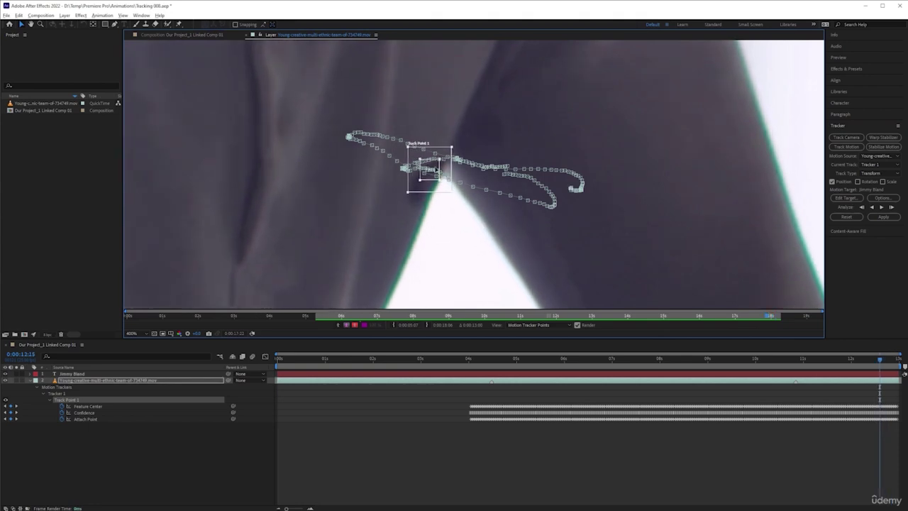
{"action": "left_click", "coordinate": [438, 168]}
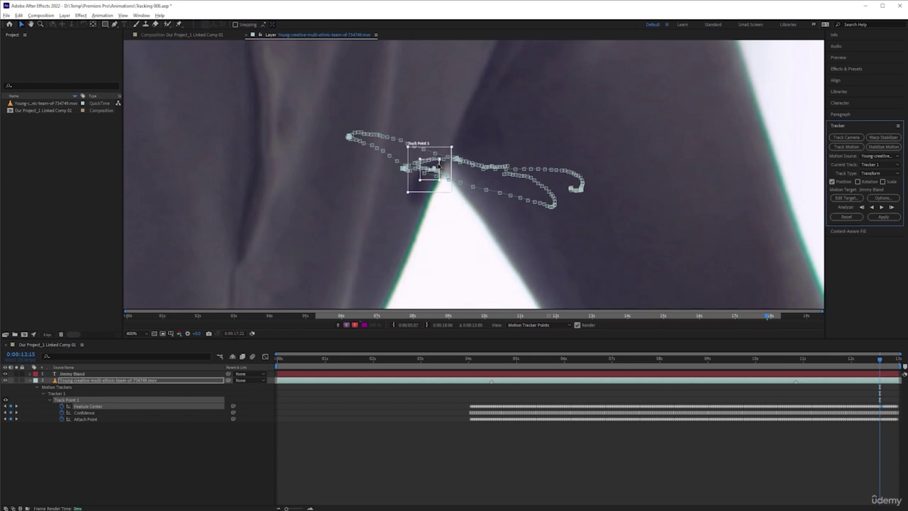
{"action": "left_click", "coordinate": [410, 212]}
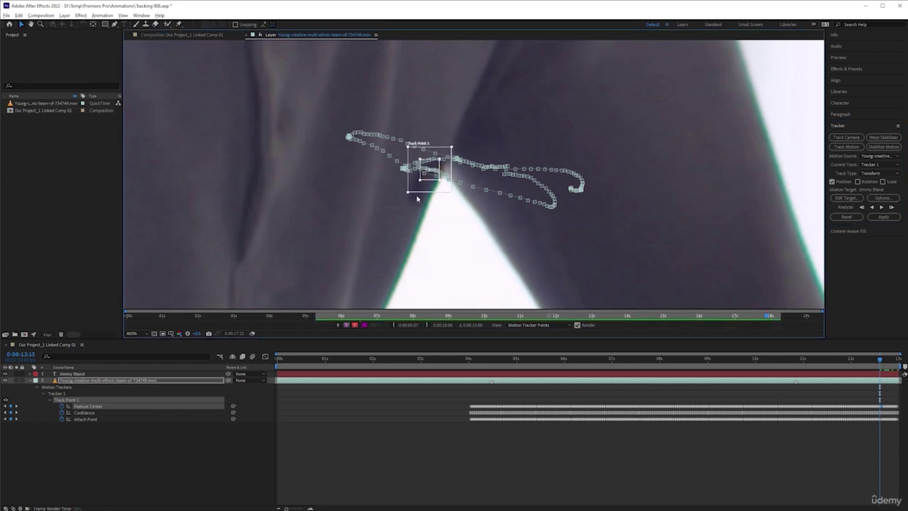
{"action": "left_click_drag", "start_coordinate": [427, 180], "coordinate": [431, 176]}
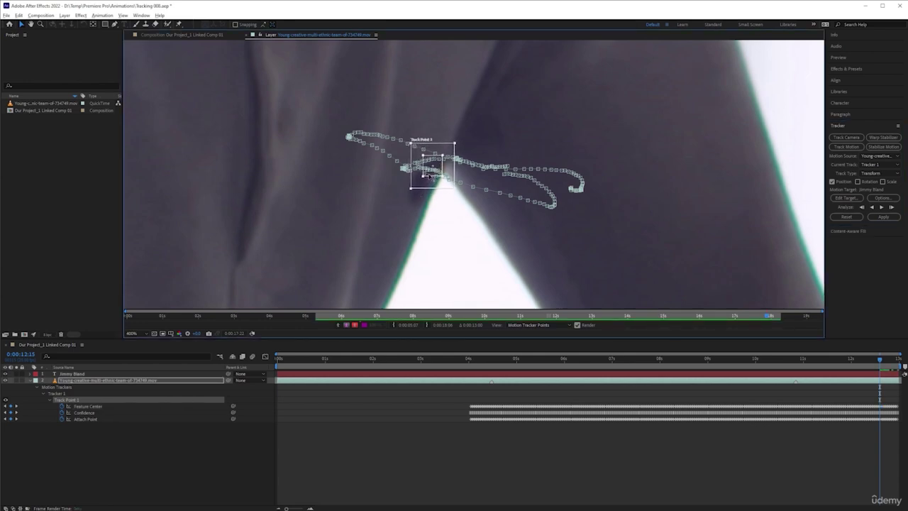
Analyse the track frame by frame through to the last frame, 0:00:12:24
{"action": "left_click", "coordinate": [891, 208]}
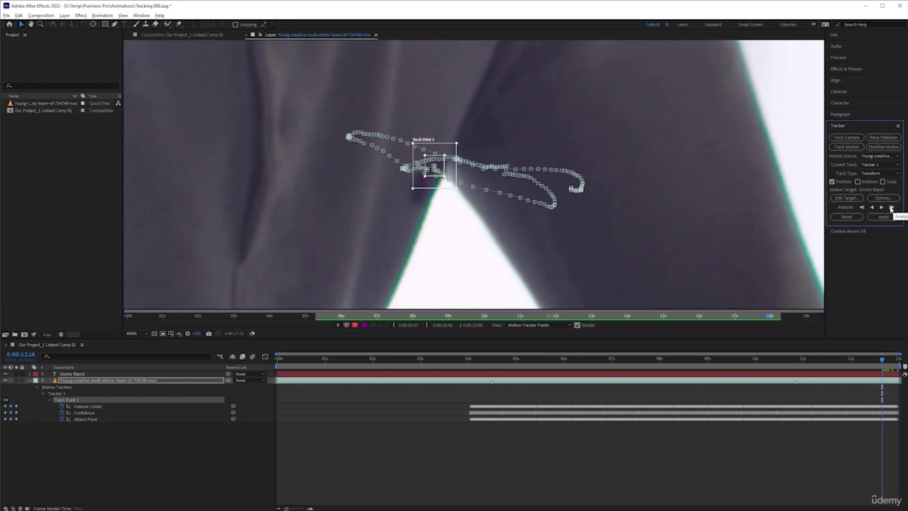
{"action": "left_click", "coordinate": [891, 207]}
{"action": "left_click", "coordinate": [891, 207]}
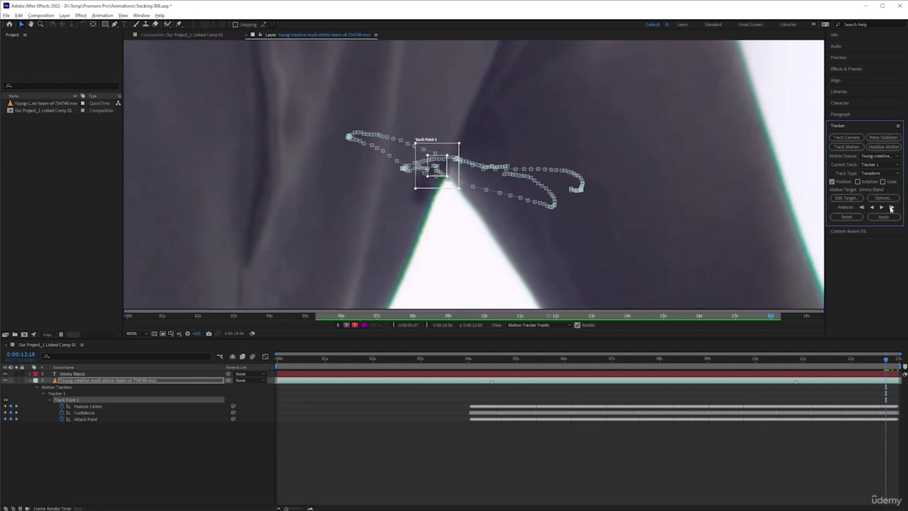
{"action": "left_click", "coordinate": [891, 207]}
{"action": "left_click", "coordinate": [891, 207]}
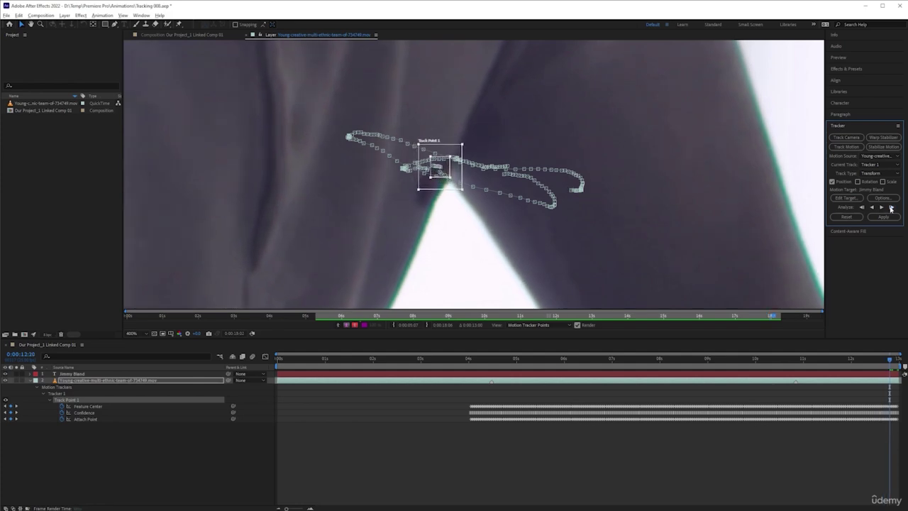
{"action": "left_click", "coordinate": [892, 207]}
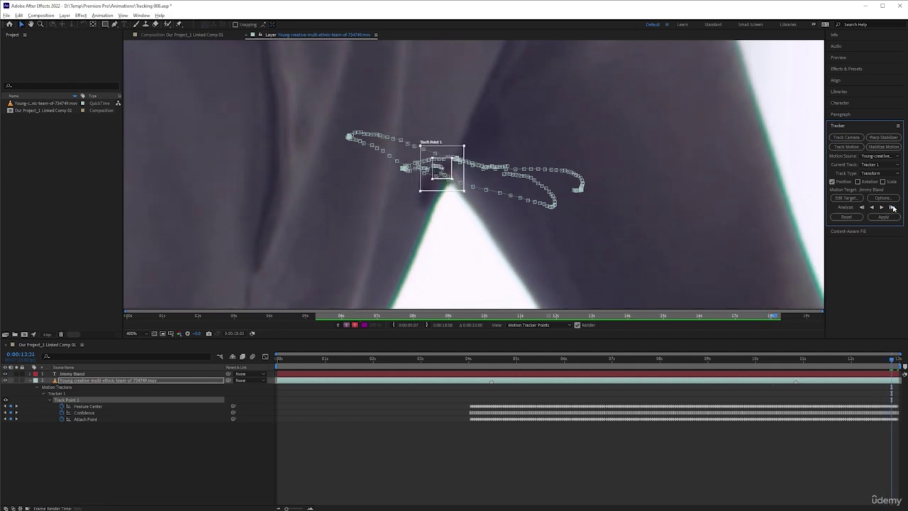
{"action": "left_click", "coordinate": [891, 207]}
{"action": "left_click", "coordinate": [892, 207]}
{"action": "left_click", "coordinate": [892, 207]}
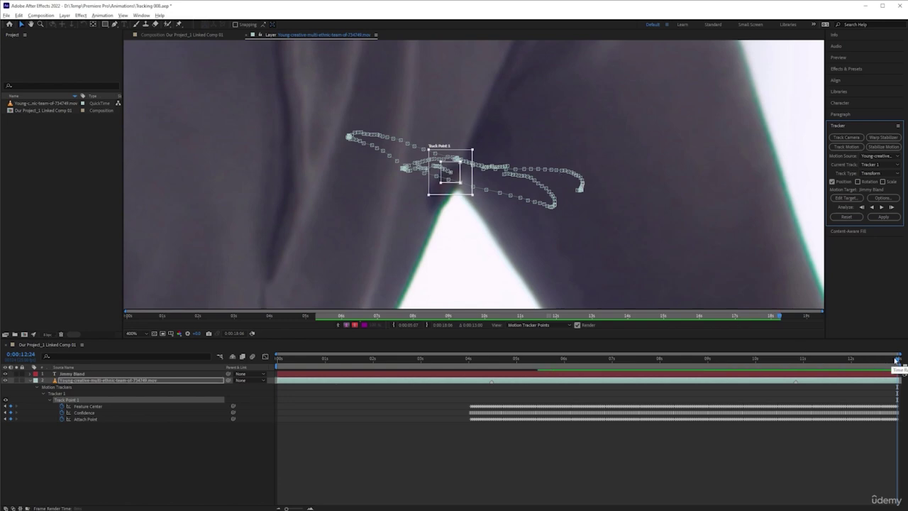
{"action": "left_click_drag", "start_coordinate": [897, 362], "coordinate": [470, 350]}
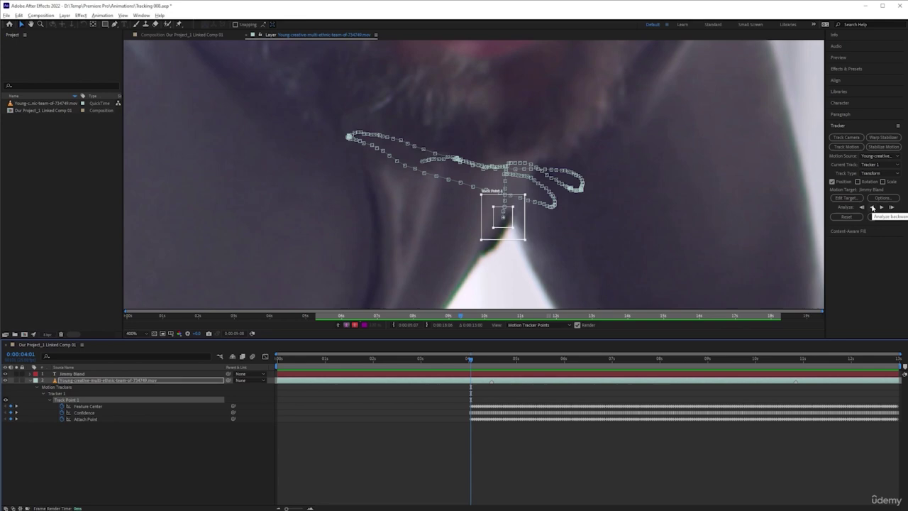
{"action": "left_click", "coordinate": [872, 206]}
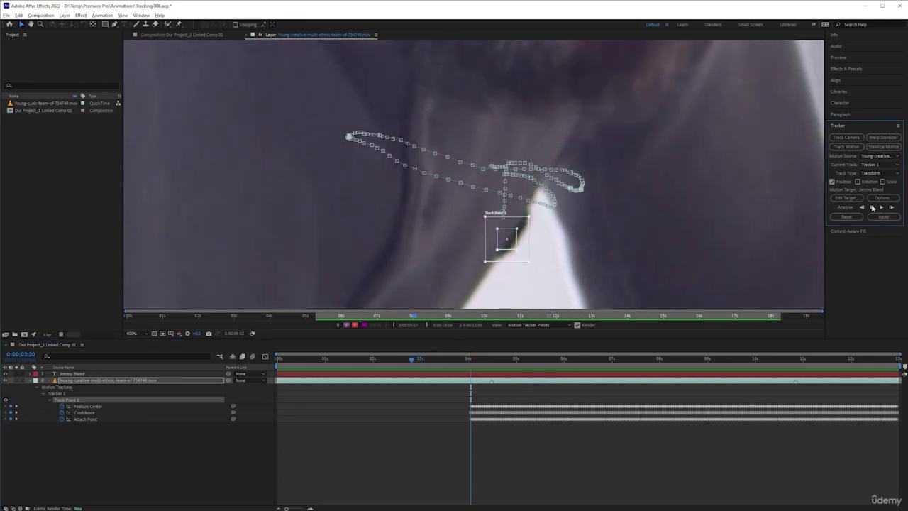
{"action": "left_click", "coordinate": [871, 206]}
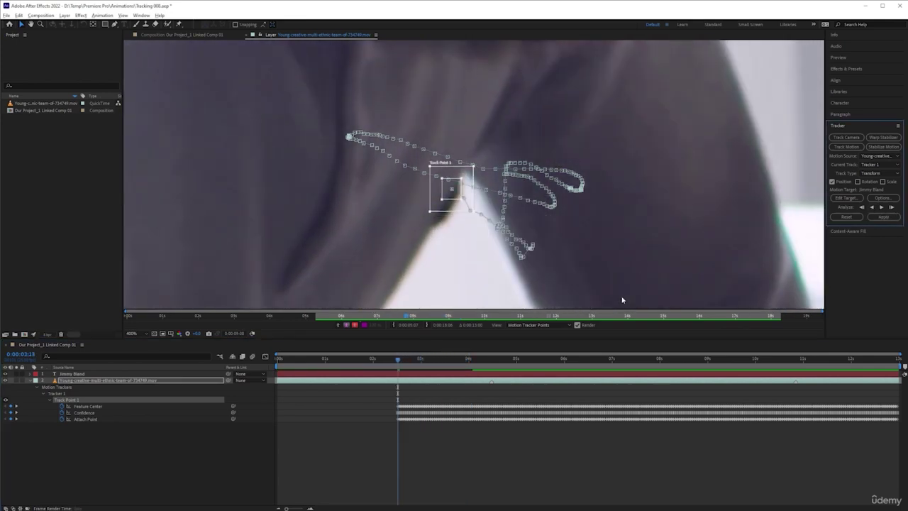
{"action": "key", "text": "ctrl+z"}
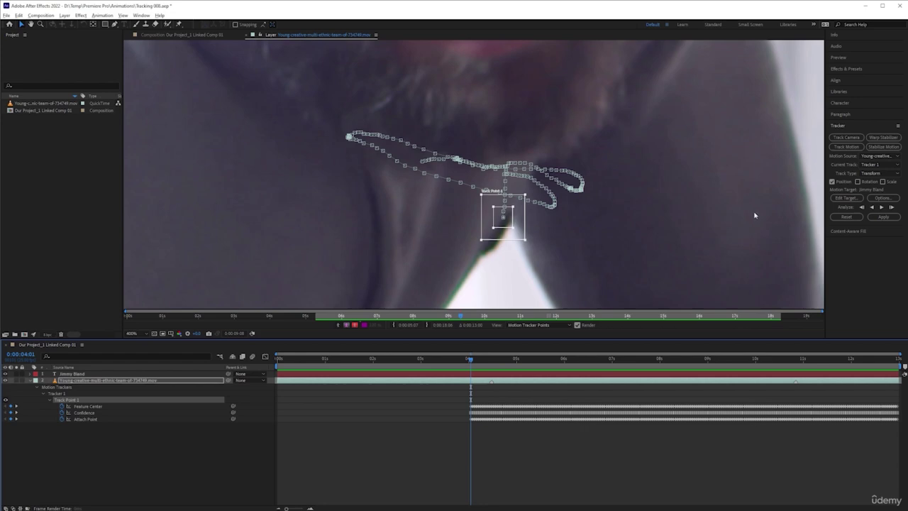
{"action": "left_click", "coordinate": [851, 201]}
Add a Null Object layer from the timeline's New context menu
{"action": "right_click", "coordinate": [125, 451]}
{"action": "mouse_move", "coordinate": [199, 359]}
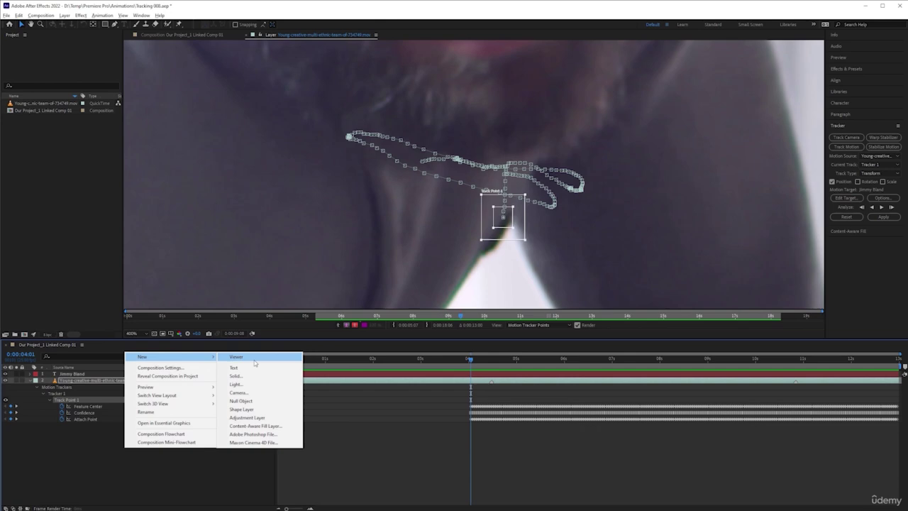
{"action": "left_click", "coordinate": [245, 401]}
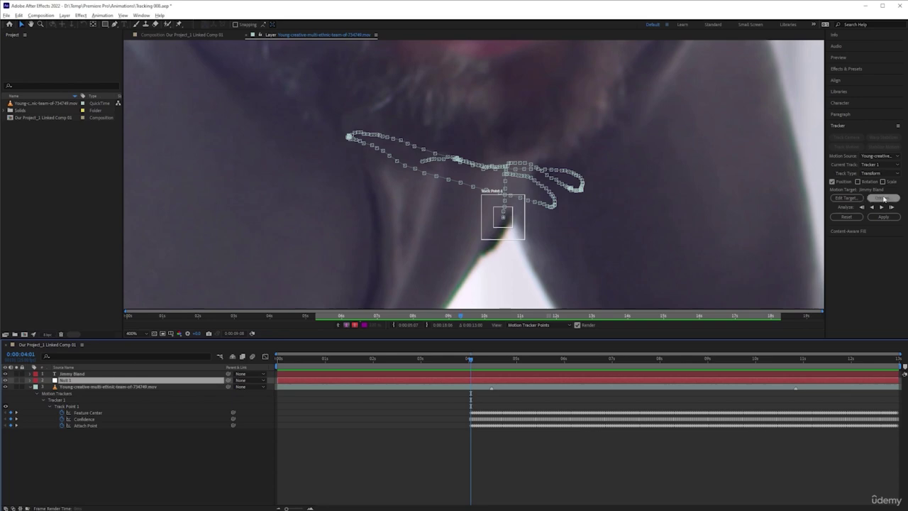
Set the tracker's motion target to 2. Null 1
{"action": "left_click", "coordinate": [851, 201]}
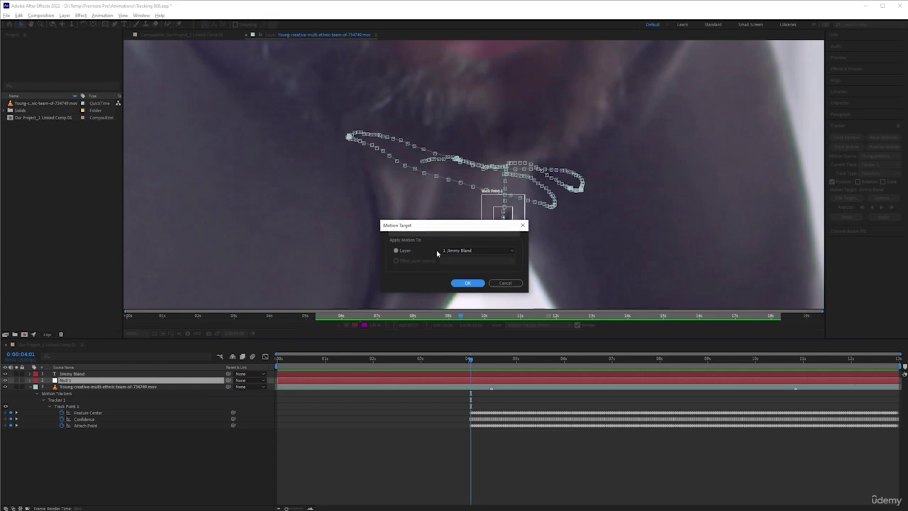
{"action": "left_click", "coordinate": [462, 251]}
{"action": "left_click", "coordinate": [471, 260]}
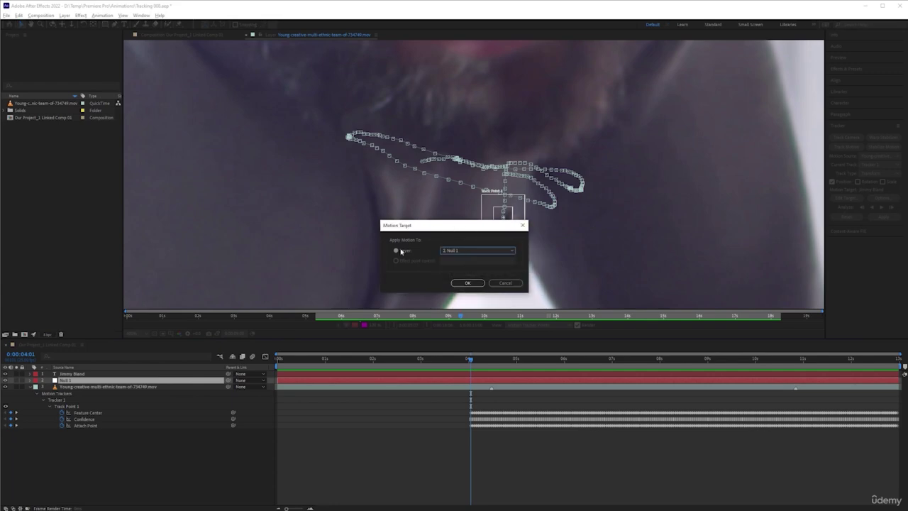
{"action": "left_click", "coordinate": [481, 283]}
{"action": "left_click", "coordinate": [470, 283]}
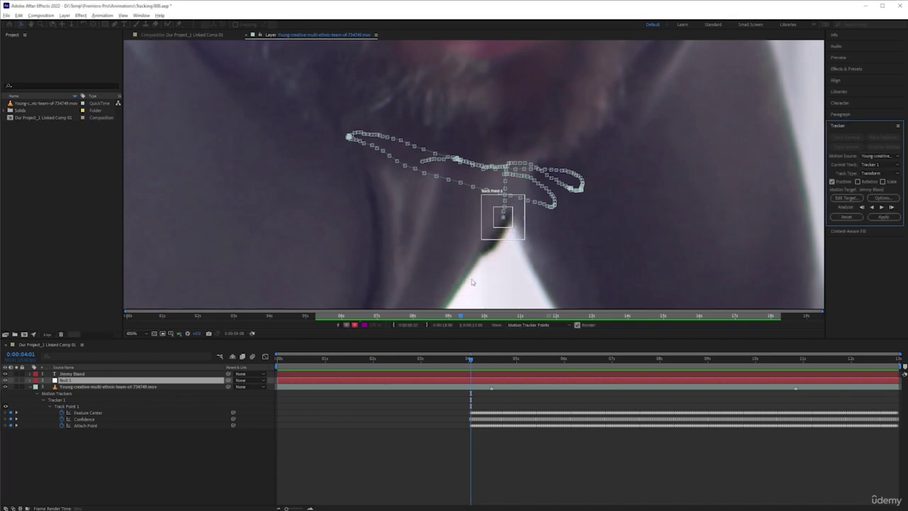
Apply Track Point 1's motion to Null 1 in X and Y
{"action": "left_click", "coordinate": [883, 216]}
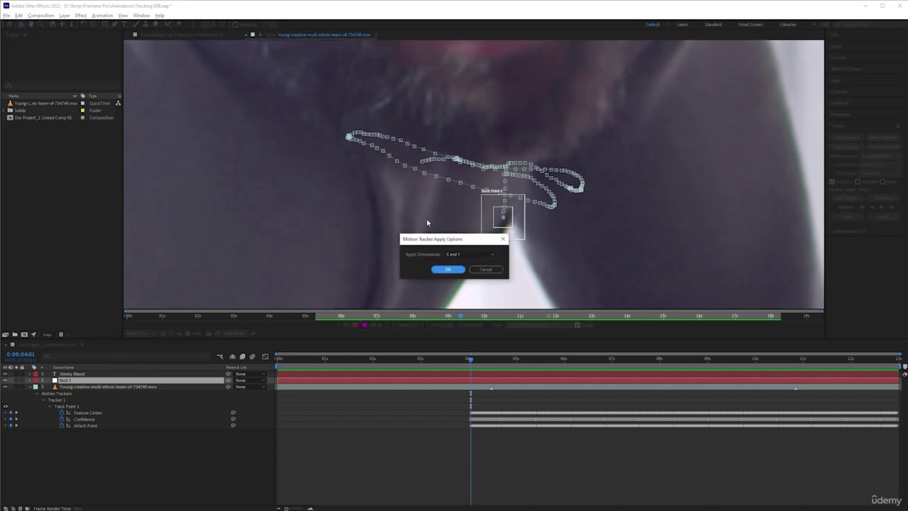
{"action": "left_click", "coordinate": [472, 254]}
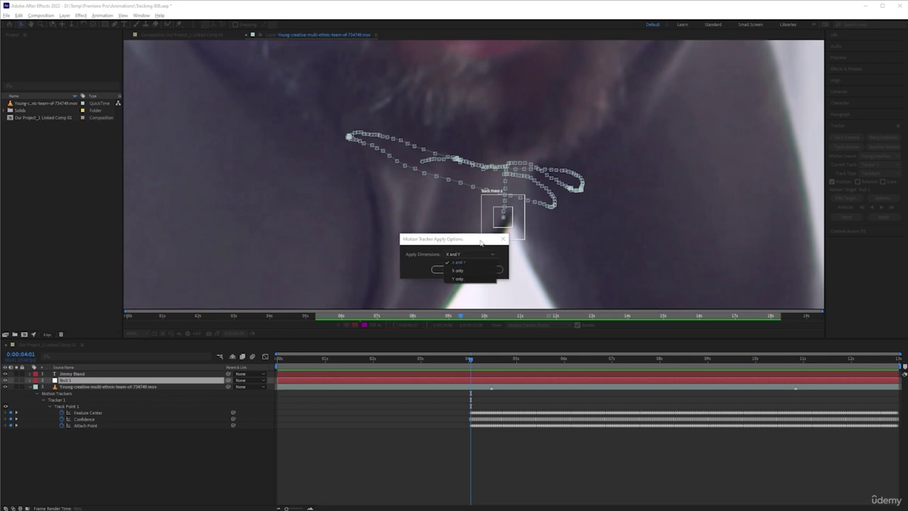
{"action": "left_click", "coordinate": [482, 243]}
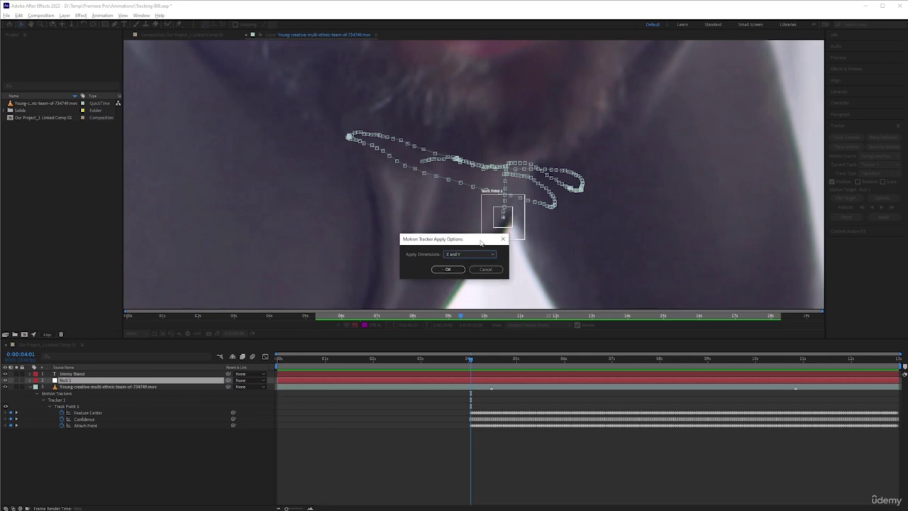
{"action": "left_click", "coordinate": [449, 270]}
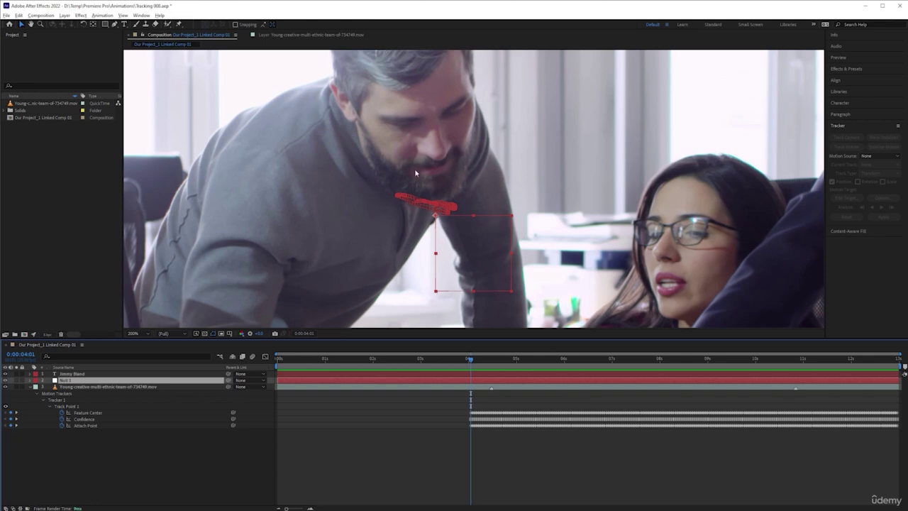
{"action": "key", "text": "comma"}
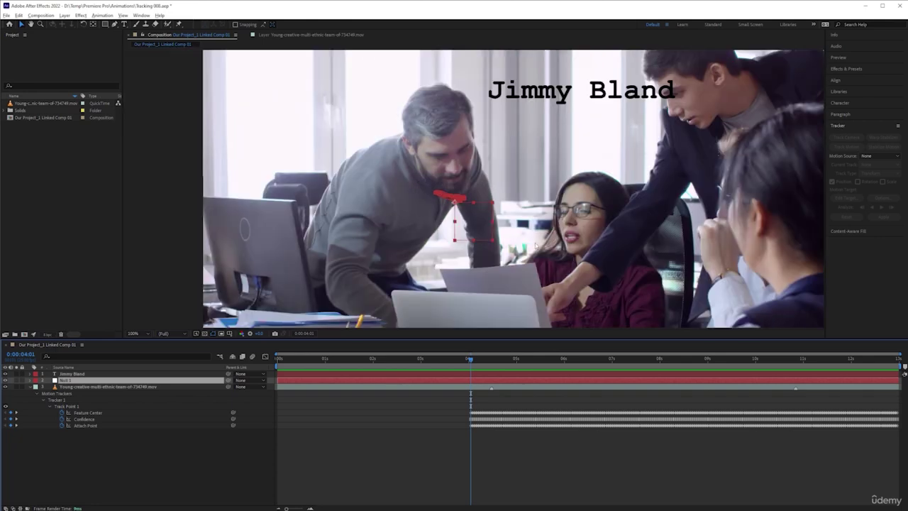
{"action": "key", "text": "comma"}
{"action": "key", "text": "period"}
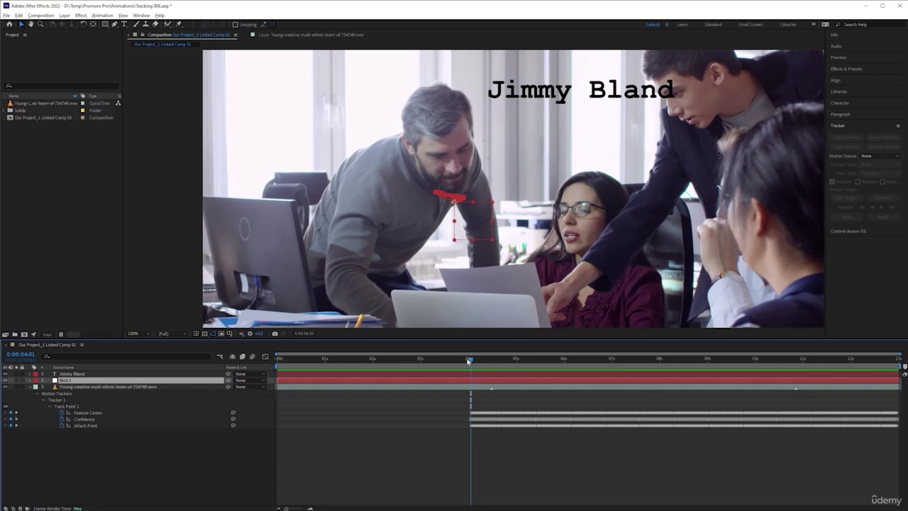
{"action": "mouse_move", "coordinate": [468, 361]}
{"action": "left_mouse_down"}
{"action": "mouse_move", "coordinate": [705, 382]}
{"action": "mouse_move", "coordinate": [682, 358]}
{"action": "mouse_move", "coordinate": [469, 362]}
{"action": "left_mouse_up"}
{"action": "left_click", "coordinate": [466, 372]}
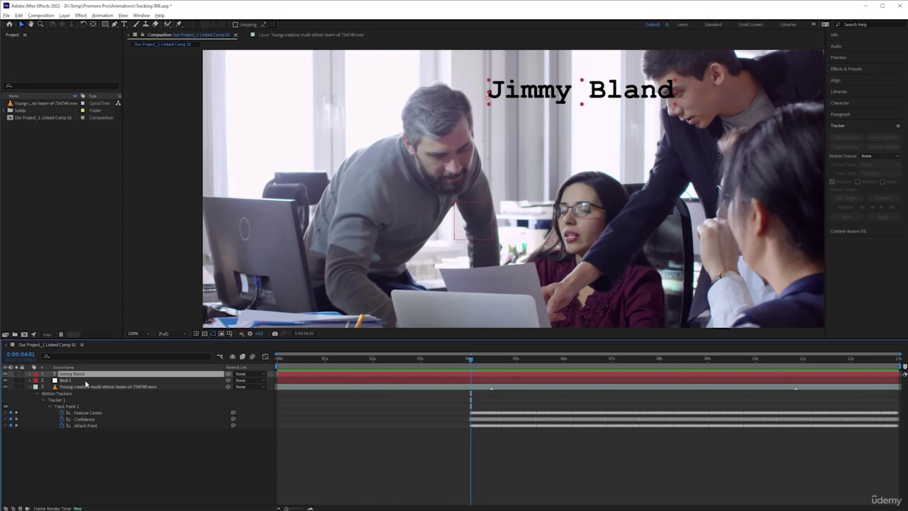
Show only the Null 1 layer's Position property with its tracked keyframes from Tracker 1
{"action": "left_click", "coordinate": [86, 381]}
{"action": "key", "text": "p"}
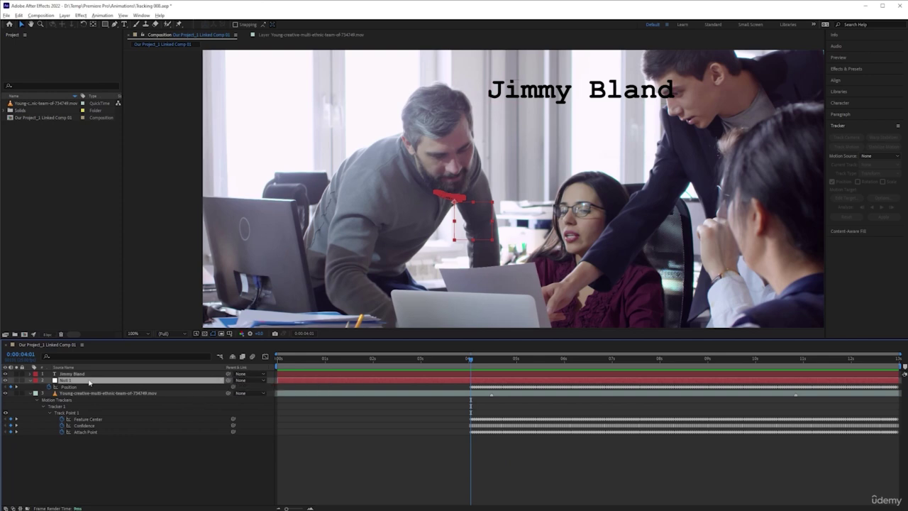
{"action": "left_click", "coordinate": [31, 381]}
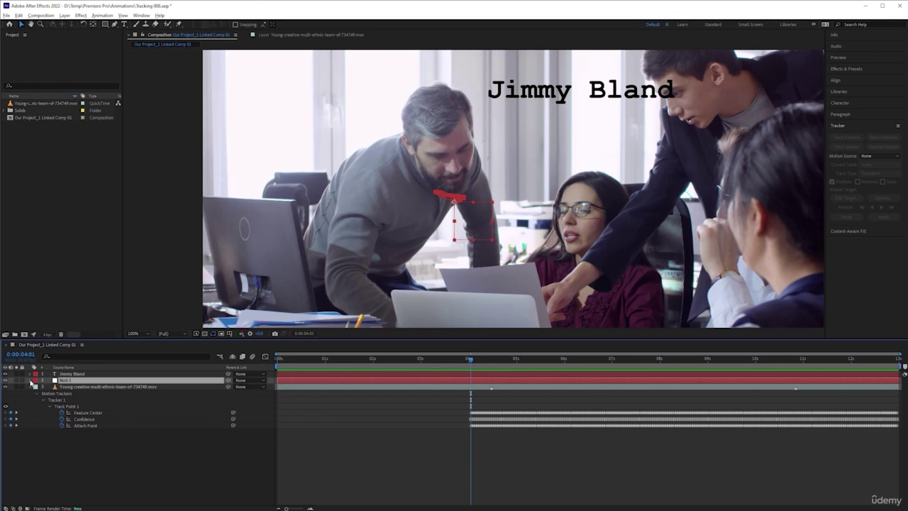
{"action": "left_click", "coordinate": [30, 381]}
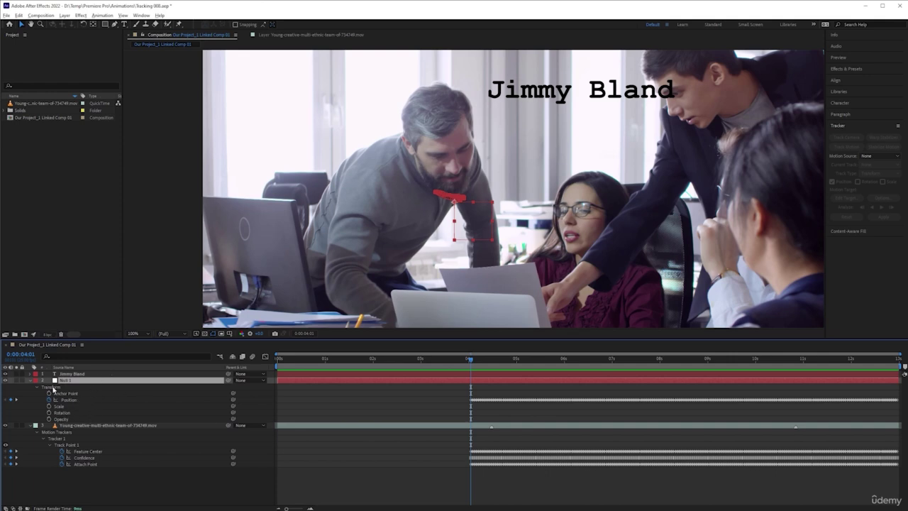
{"action": "left_click", "coordinate": [30, 381]}
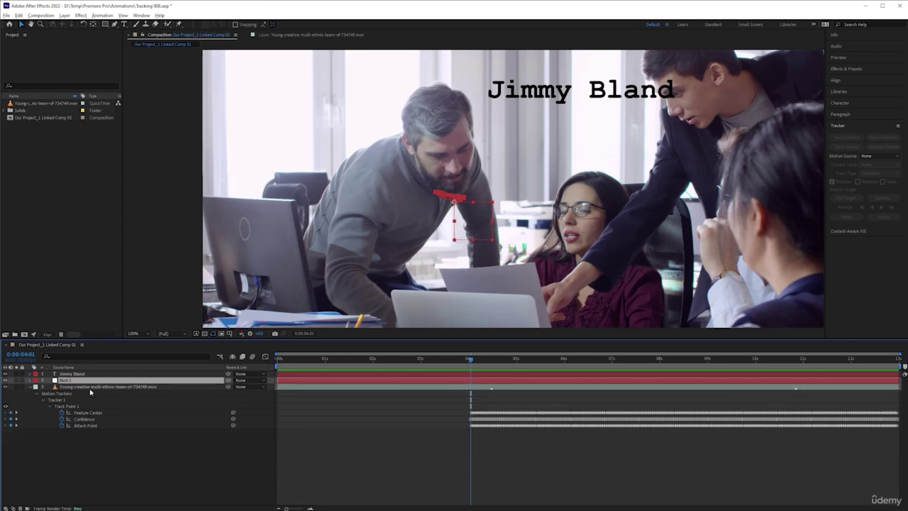
{"action": "key", "text": "p"}
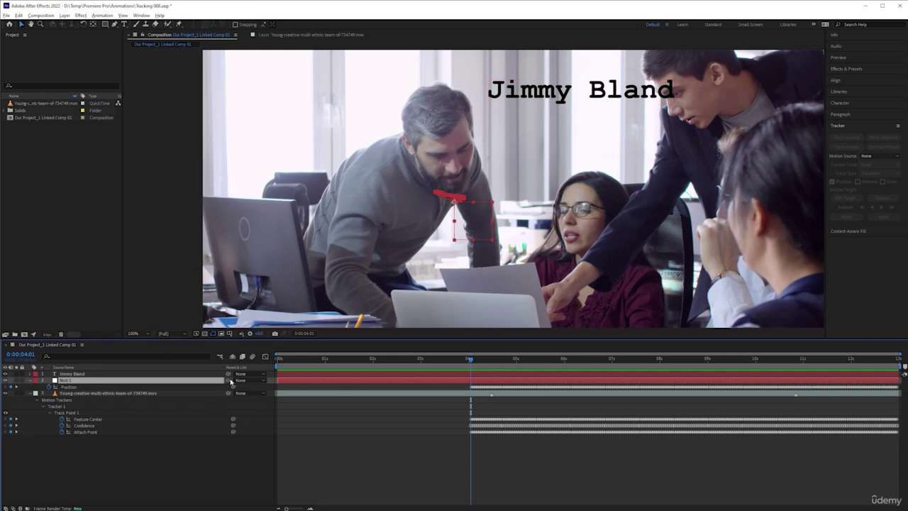
{"action": "left_click_drag", "start_coordinate": [227, 376], "coordinate": [62, 390]}
{"action": "left_click_drag", "start_coordinate": [227, 373], "coordinate": [107, 383]}
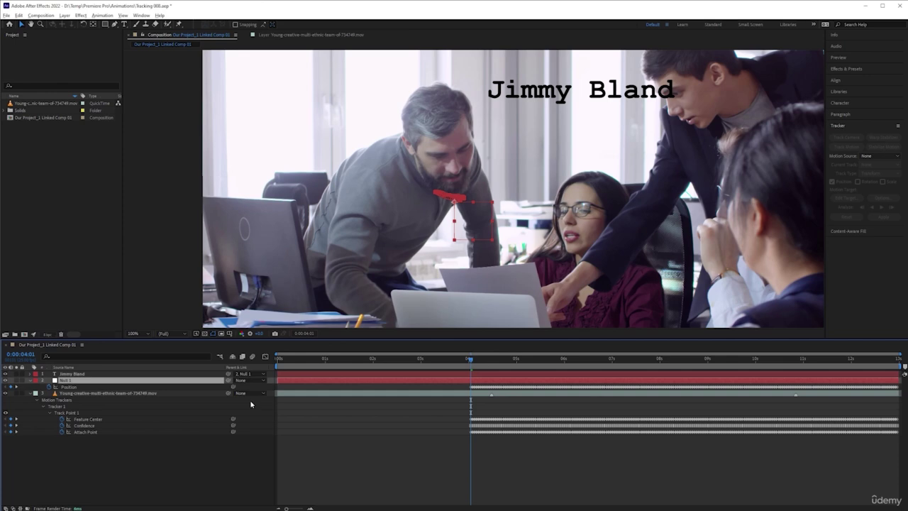
{"action": "left_click", "coordinate": [250, 373]}
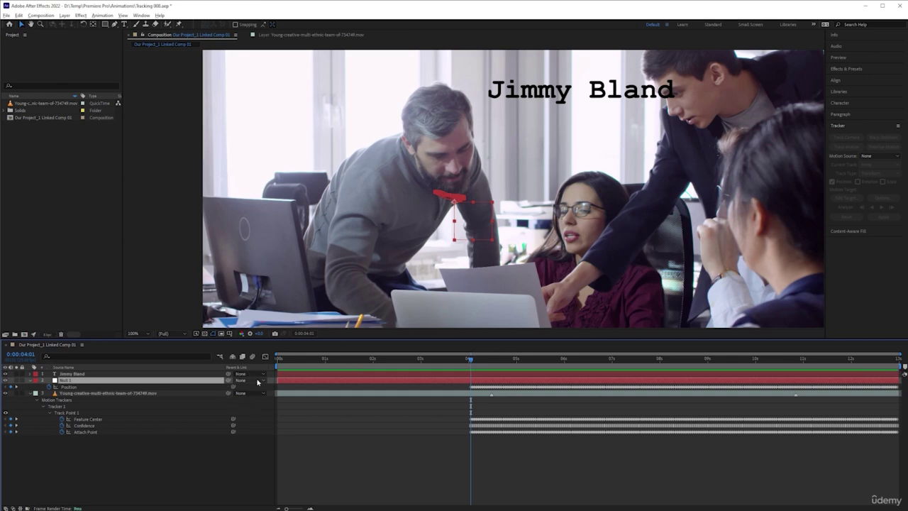
{"action": "left_click", "coordinate": [259, 377]}
{"action": "left_click", "coordinate": [259, 376]}
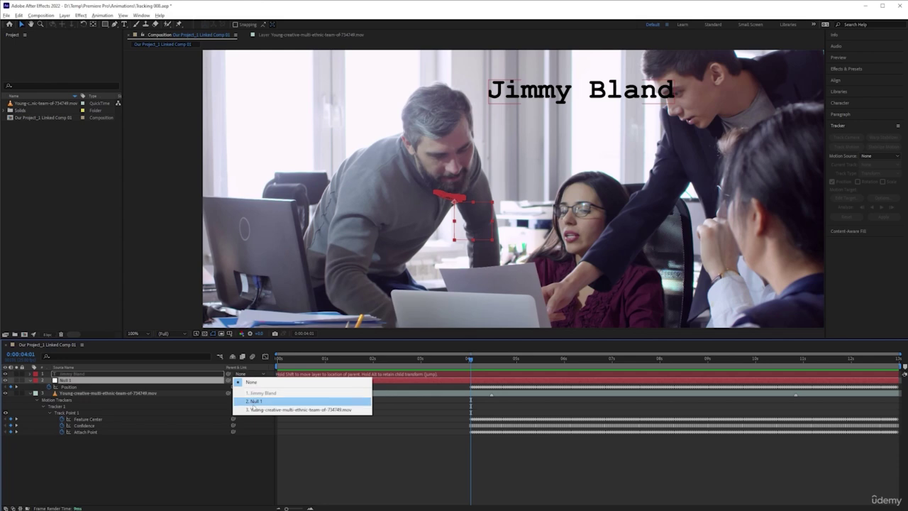
{"action": "left_click", "coordinate": [254, 402]}
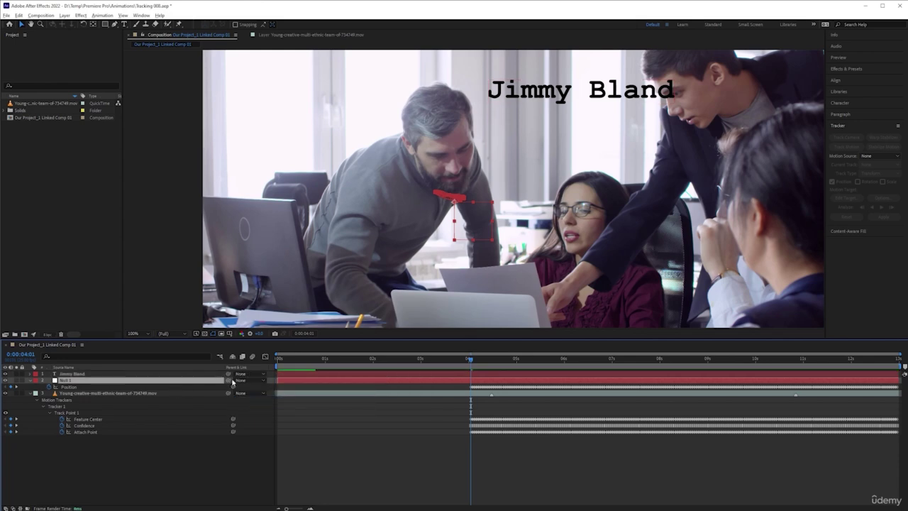
{"action": "left_click_drag", "start_coordinate": [228, 374], "coordinate": [129, 383]}
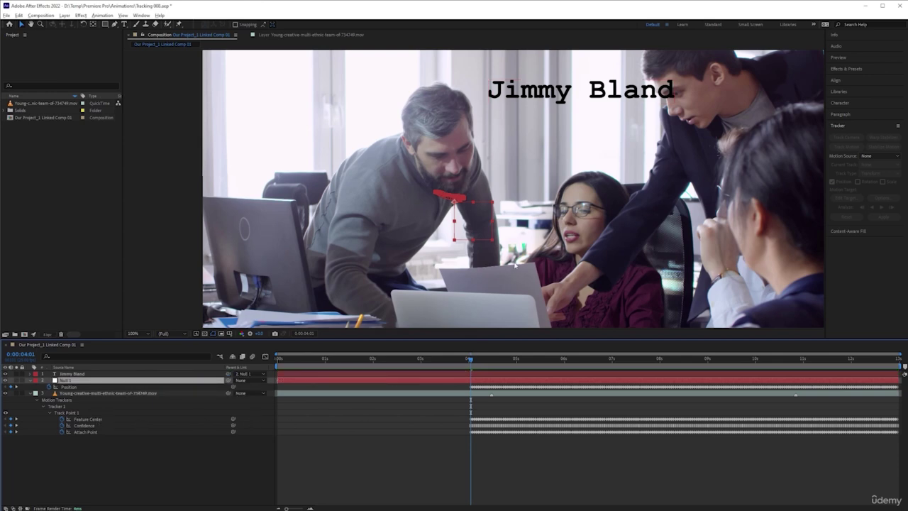
{"action": "key", "text": "space"}
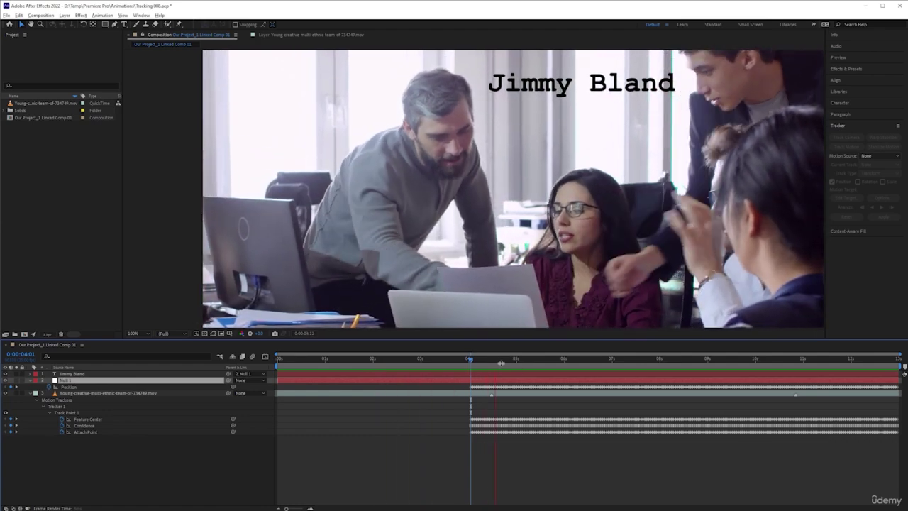
{"action": "key", "text": "space"}
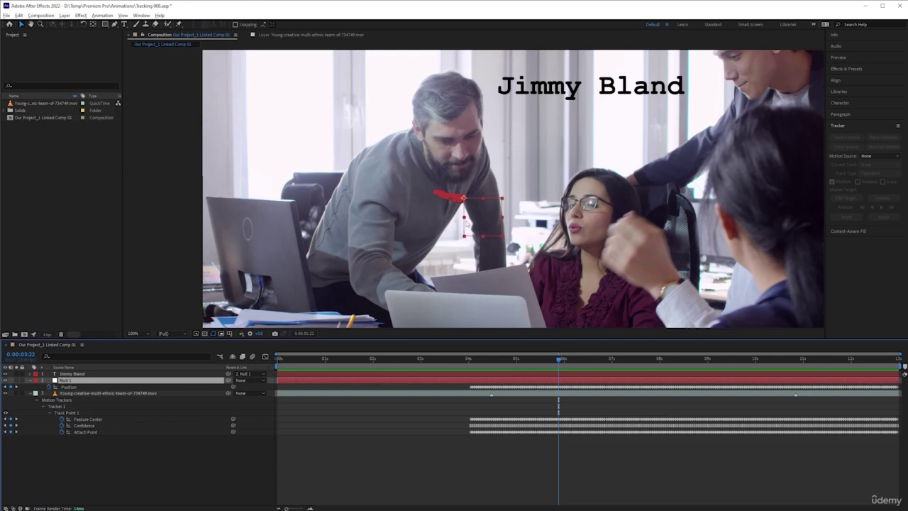
{"action": "left_click", "coordinate": [468, 360]}
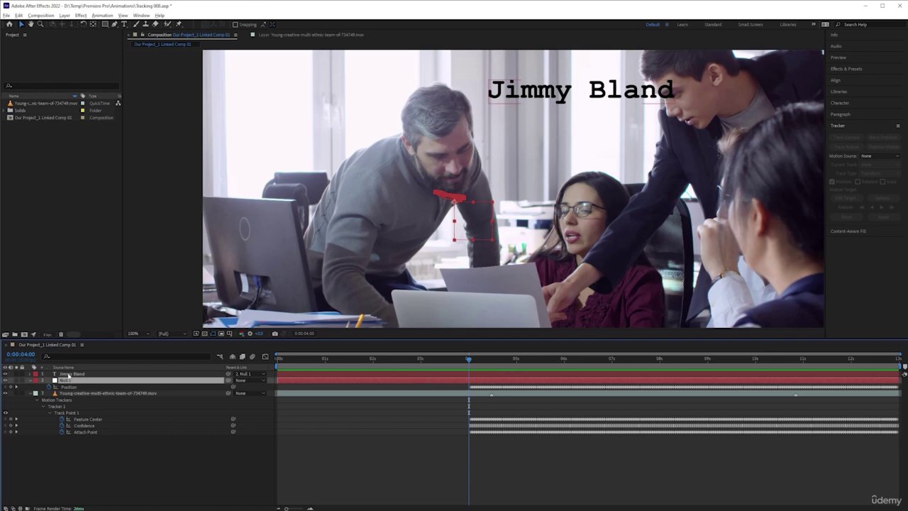
{"action": "left_click", "coordinate": [497, 374]}
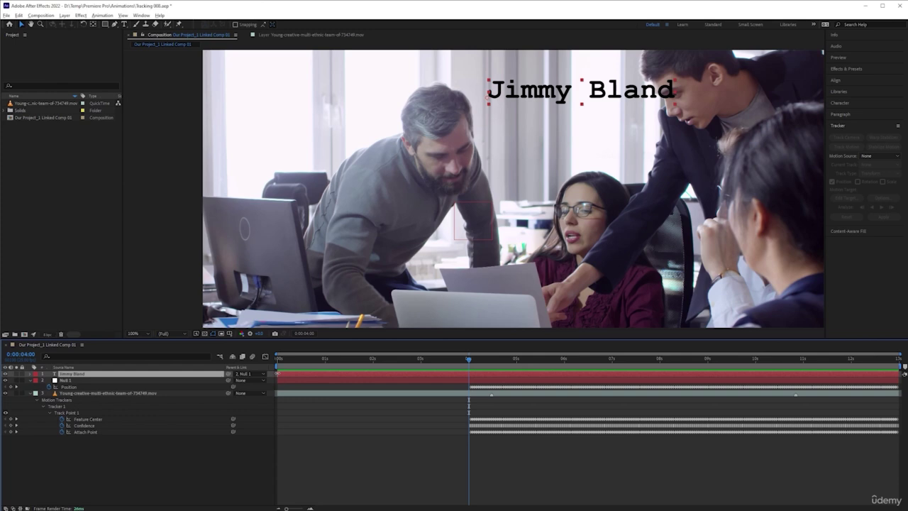
{"action": "left_click_drag", "start_coordinate": [277, 374], "coordinate": [468, 374]}
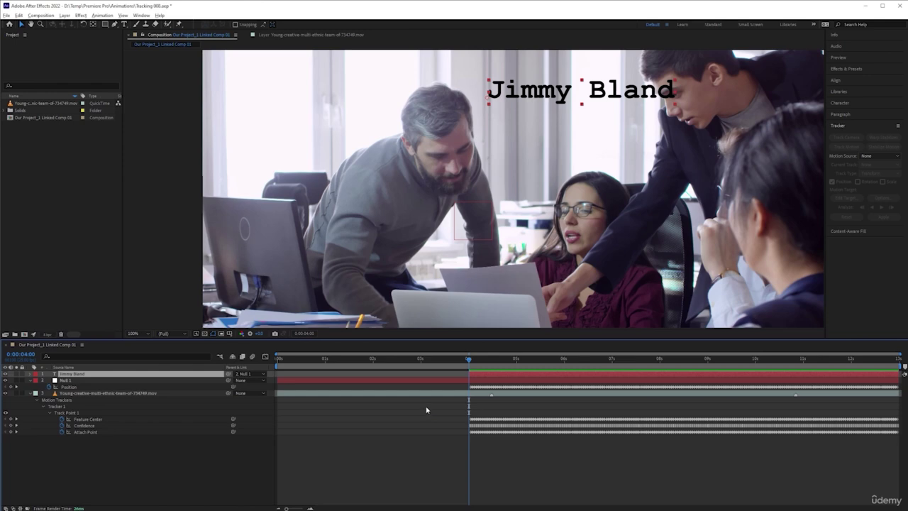
{"action": "key", "text": "ctrl+z"}
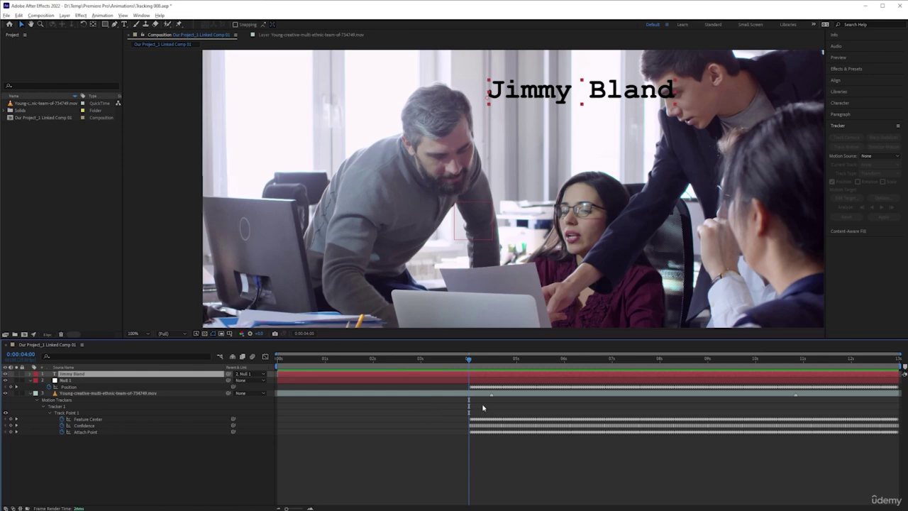
{"action": "key", "text": "ctrl+shift+z"}
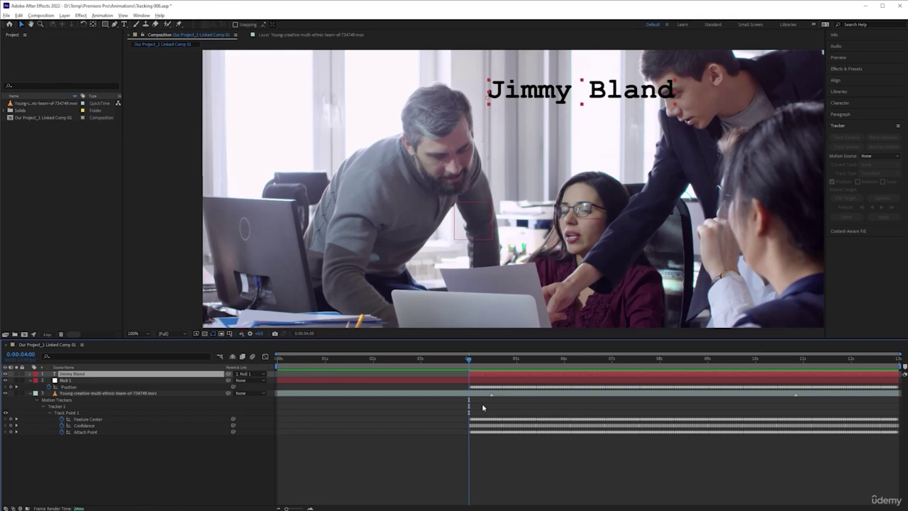
{"action": "key", "text": "alt+Tab"}
{"action": "key", "text": "minus"}
{"action": "key", "text": "minus"}
{"action": "key", "text": "minus"}
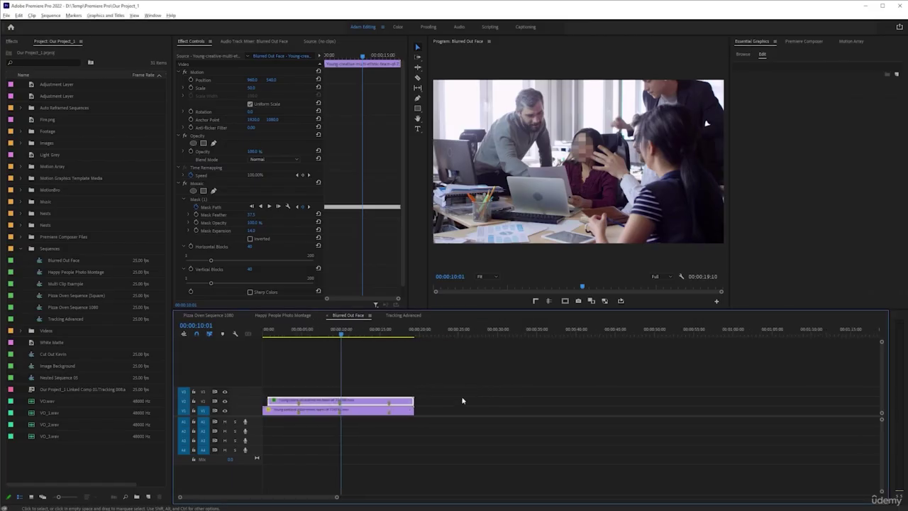
Move the second office clip later on V2 so it follows the first clip
{"action": "left_click_drag", "start_coordinate": [370, 406], "coordinate": [558, 405]}
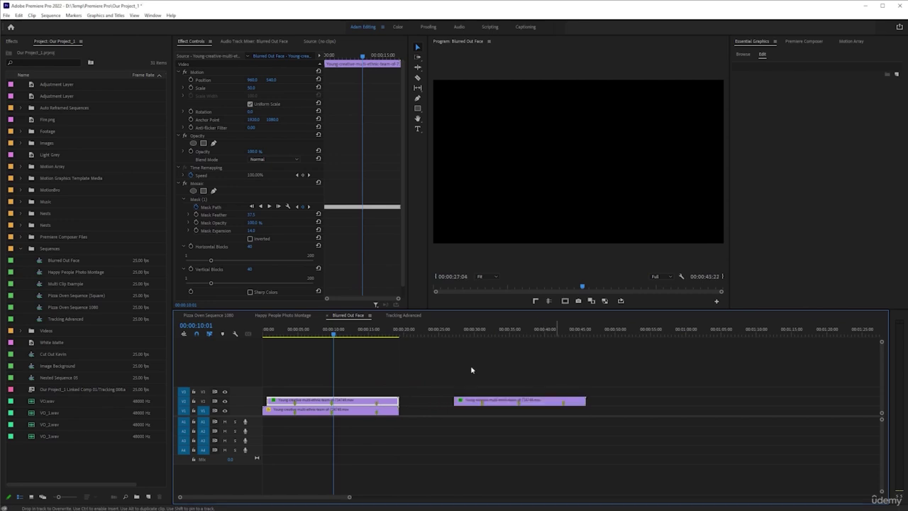
{"action": "left_click", "coordinate": [468, 329]}
{"action": "left_click", "coordinate": [486, 400]}
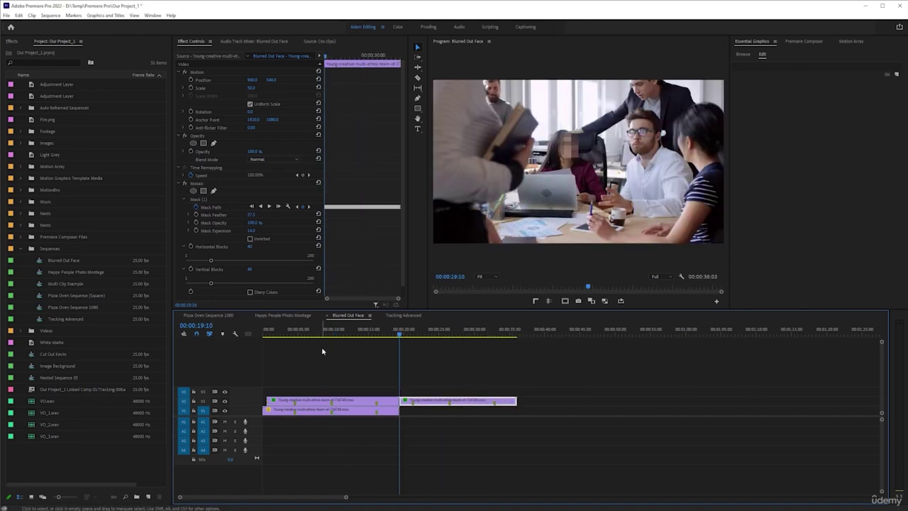
{"action": "key", "text": "ctrl+z"}
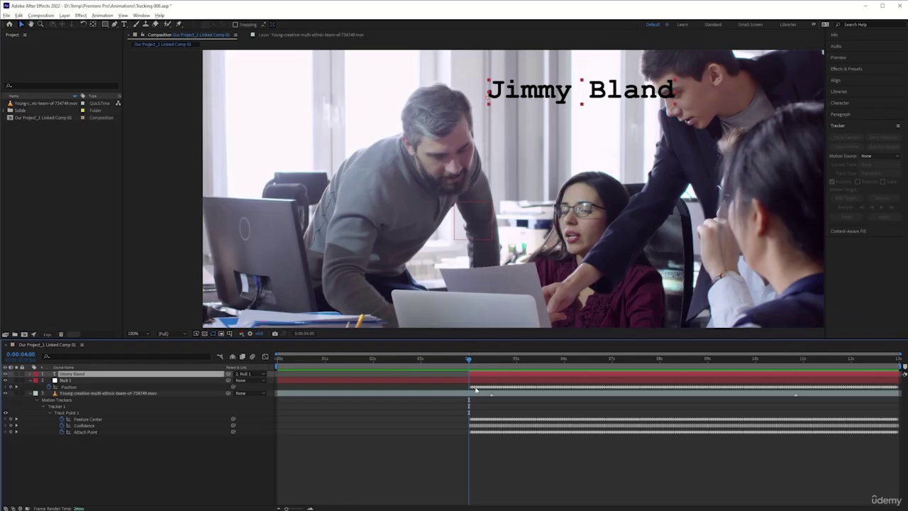
{"action": "left_click_drag", "start_coordinate": [468, 358], "coordinate": [407, 359]}
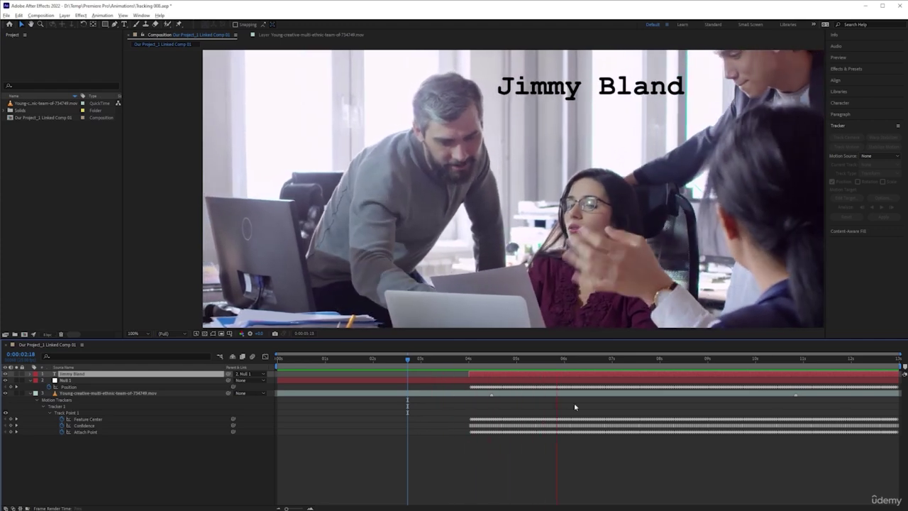
{"action": "left_click", "coordinate": [471, 359]}
{"action": "left_click", "coordinate": [470, 360]}
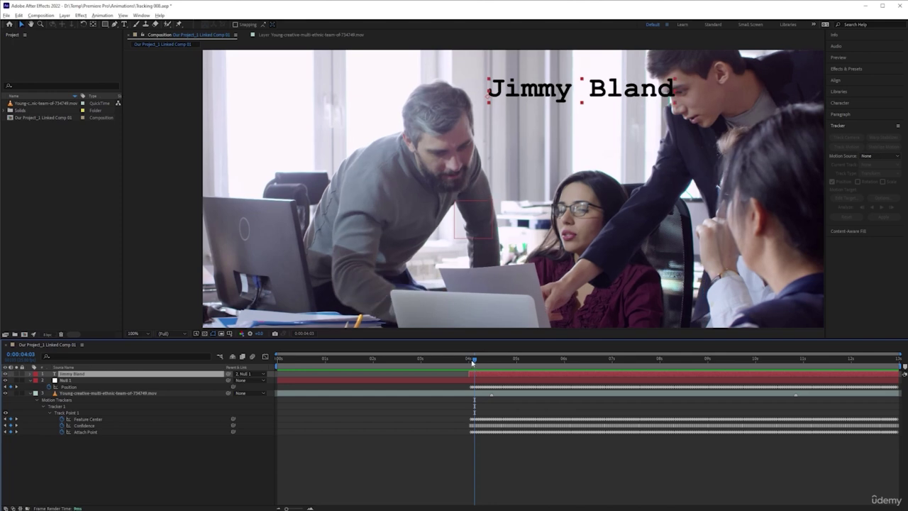
{"action": "left_click", "coordinate": [468, 358]}
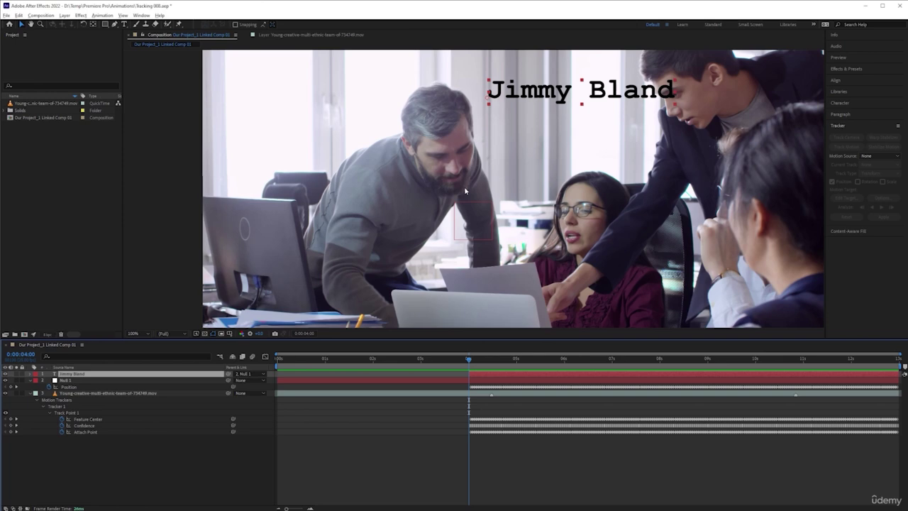
{"action": "key", "text": "t"}
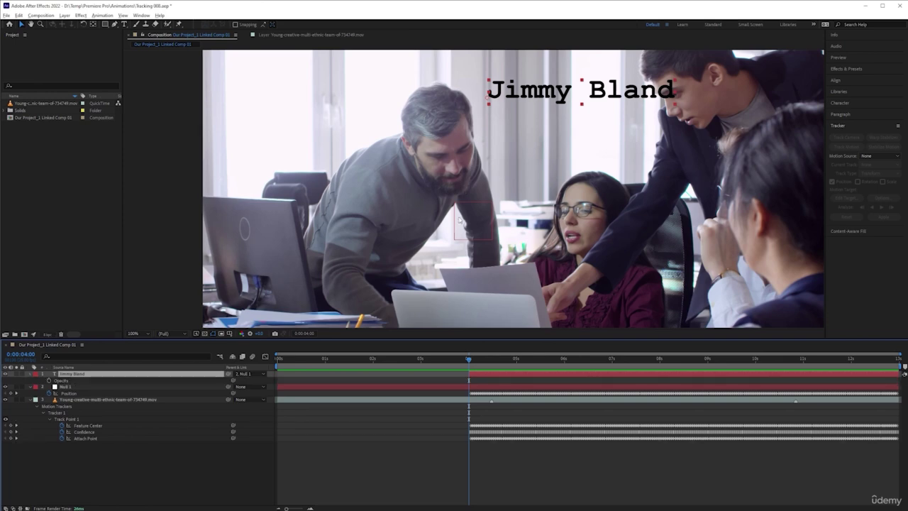
Start keyframing the title's Opacity at the 4-second mark
{"action": "key", "text": "End"}
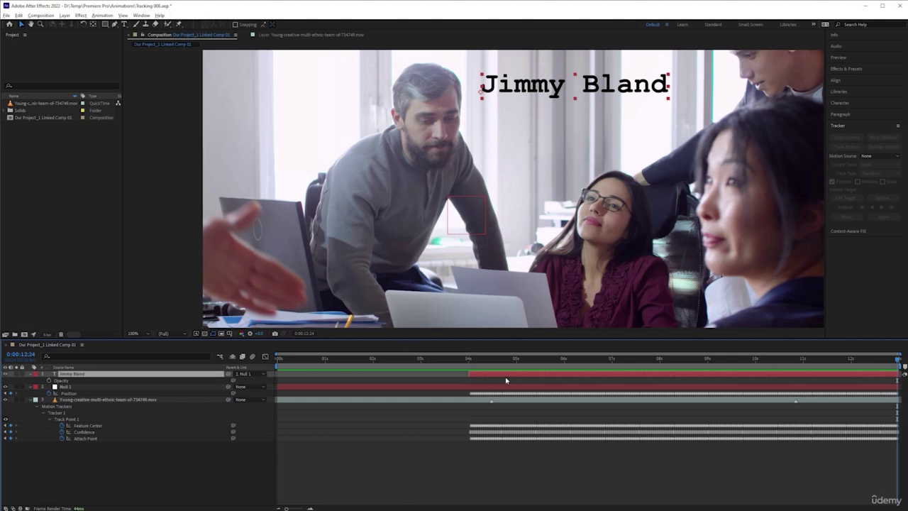
{"action": "left_click", "coordinate": [472, 360]}
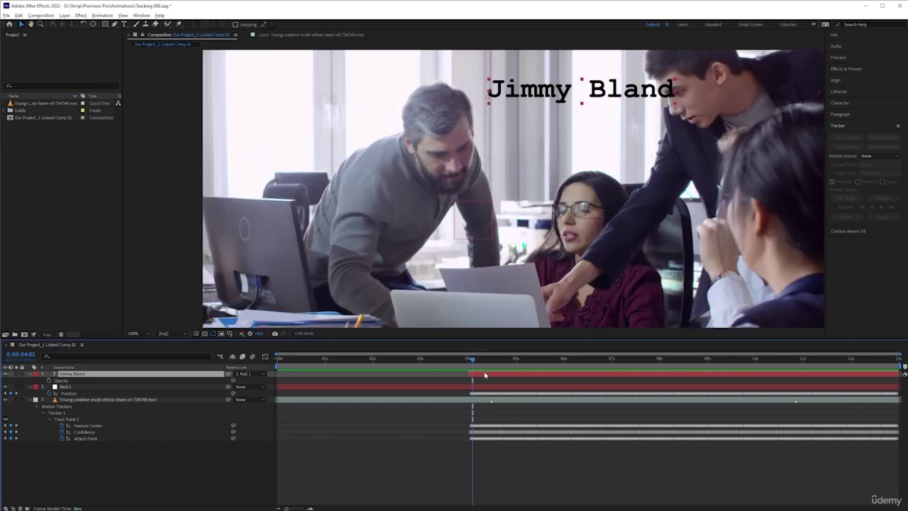
{"action": "key", "text": "Page_Up"}
{"action": "key", "text": "Page_Up"}
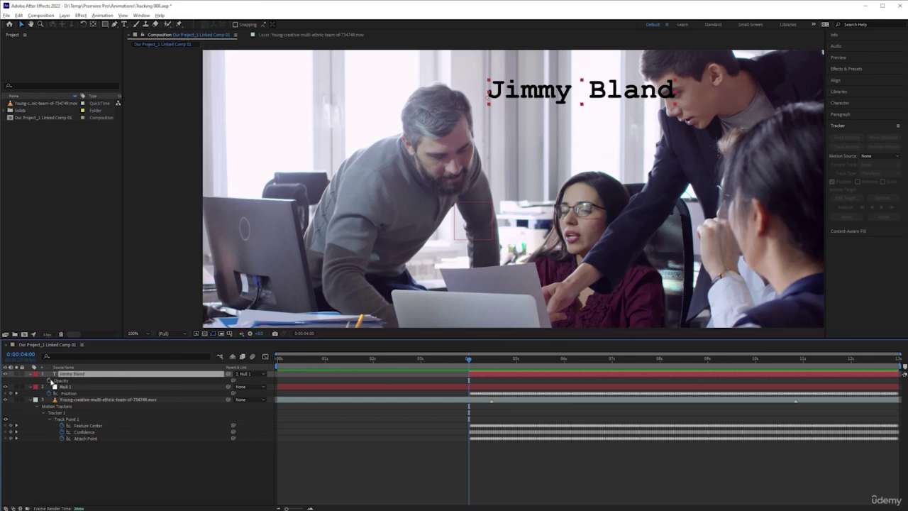
{"action": "left_click", "coordinate": [49, 381]}
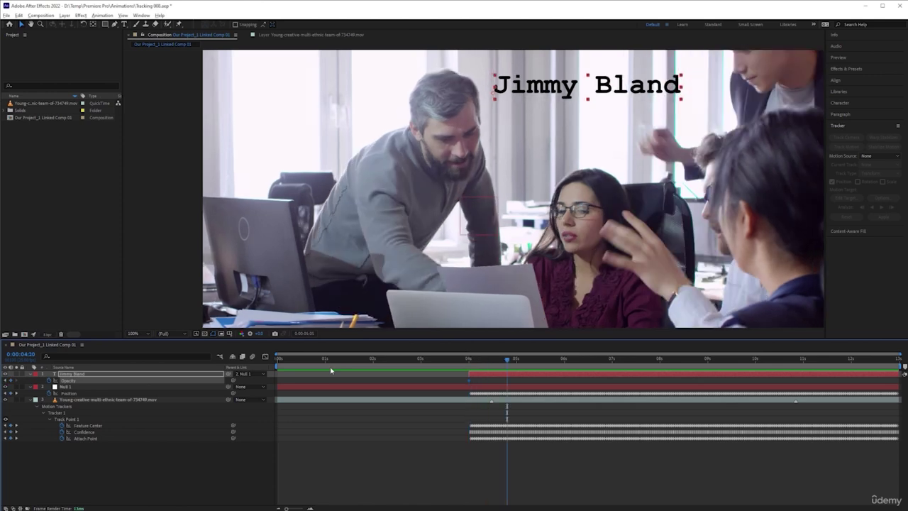
Add a second Opacity keyframe at 0:00:05:05, then move the time back to 0:00:04:04
{"action": "key", "text": "space"}
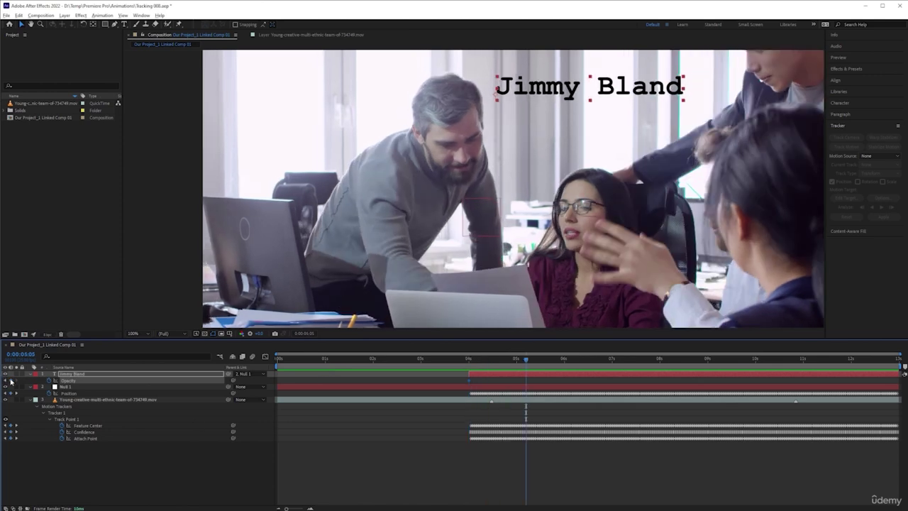
{"action": "left_click", "coordinate": [10, 381]}
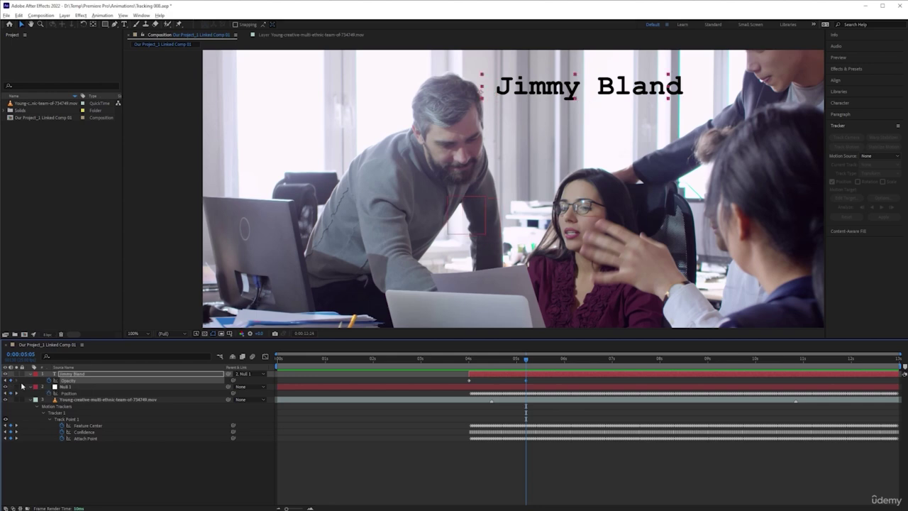
{"action": "key", "text": "End"}
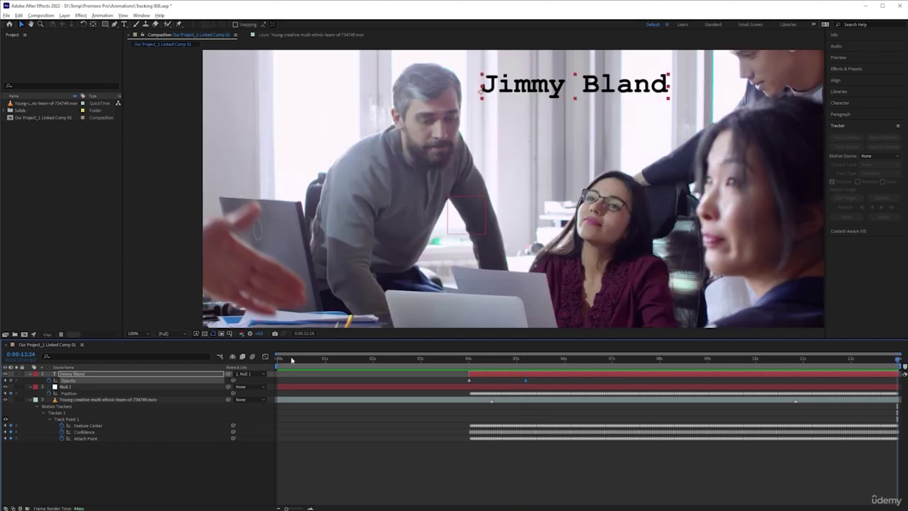
{"action": "left_click", "coordinate": [476, 366]}
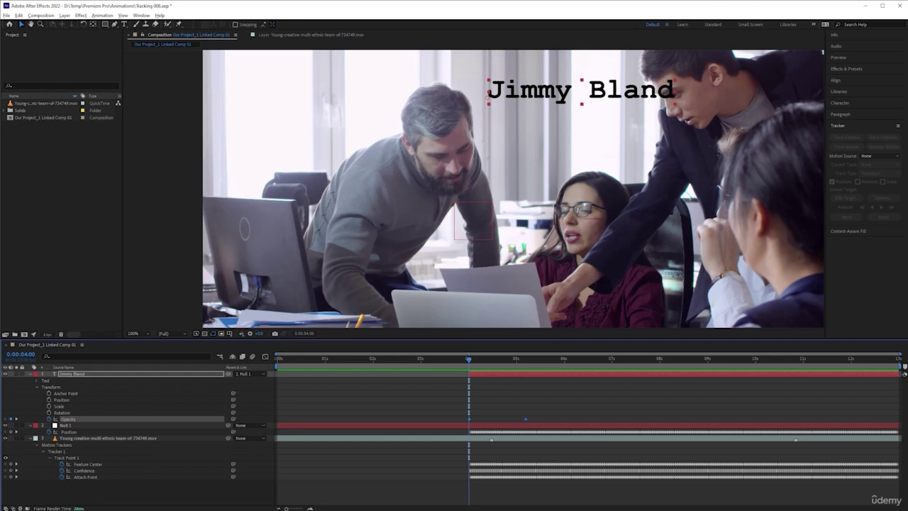
Set the title's Opacity to 0% at 4 seconds so it fades in
{"action": "left_click", "coordinate": [13, 508]}
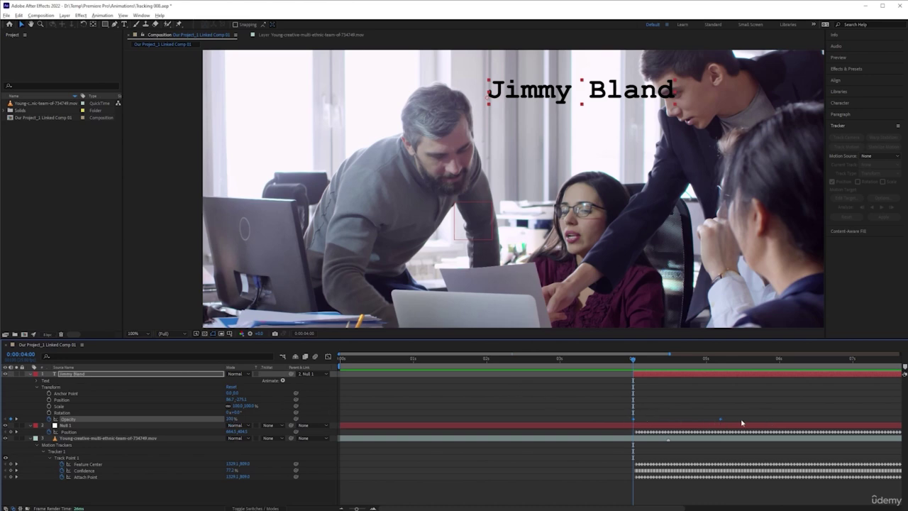
{"action": "left_click", "coordinate": [663, 402]}
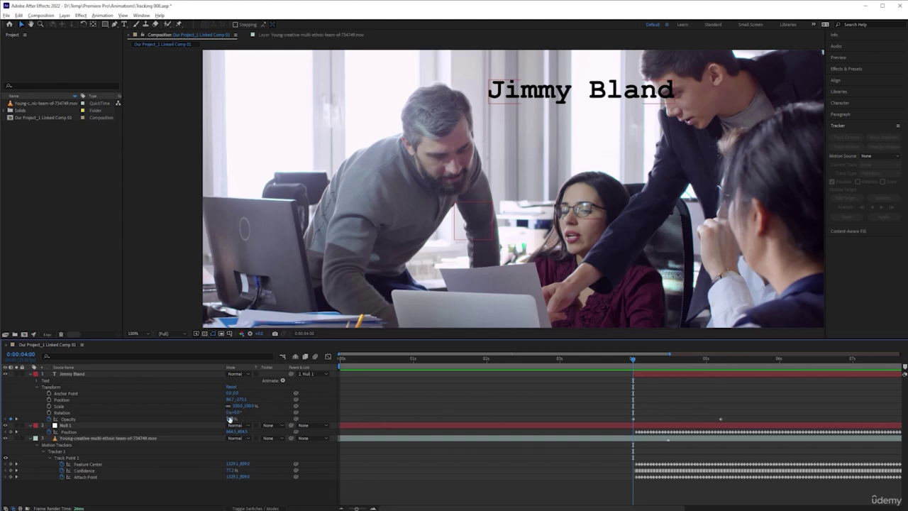
{"action": "key", "text": "Return"}
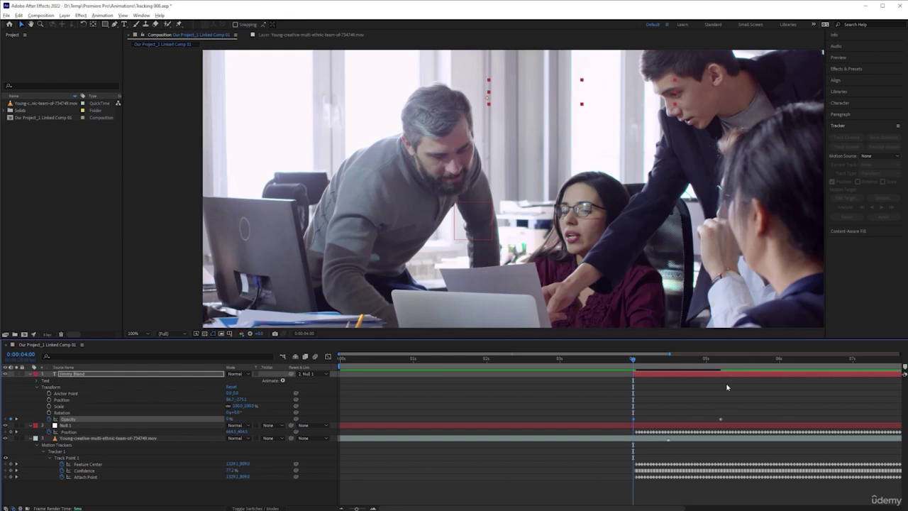
{"action": "key", "text": "Return"}
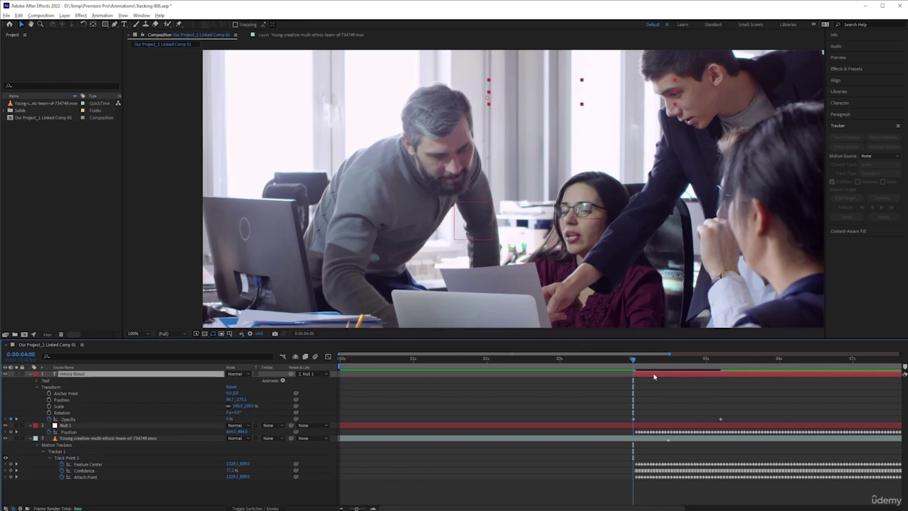
Preview the fade-in with the whole frame fit in the viewer and full comp duration shown
{"action": "key", "text": "space"}
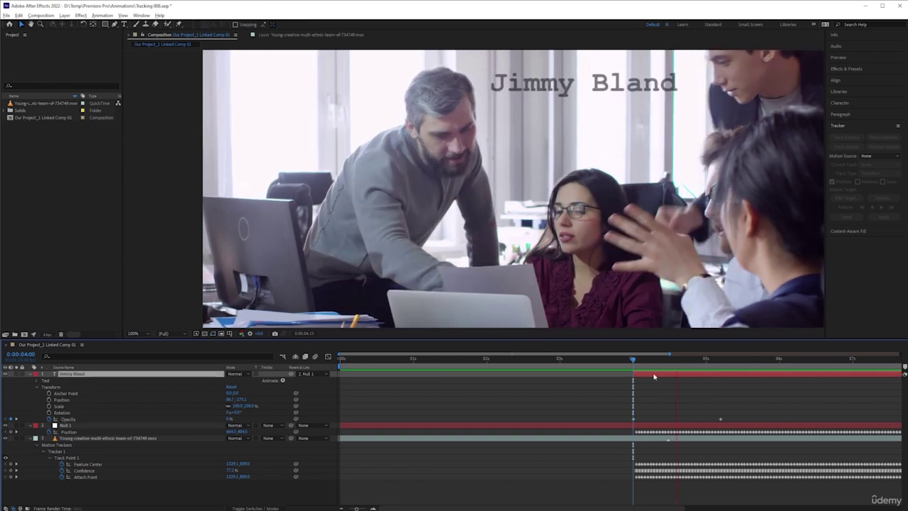
{"action": "left_click", "coordinate": [634, 373]}
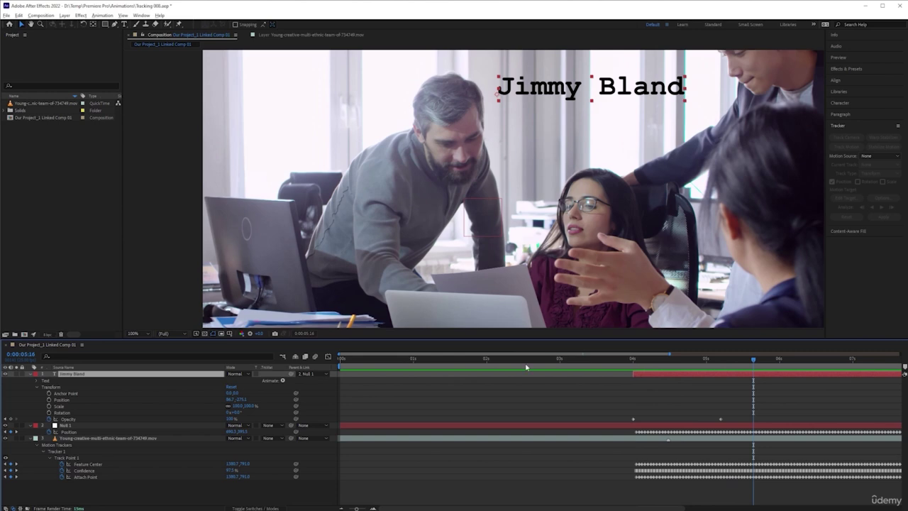
{"action": "left_click", "coordinate": [140, 333]}
{"action": "left_click", "coordinate": [148, 339]}
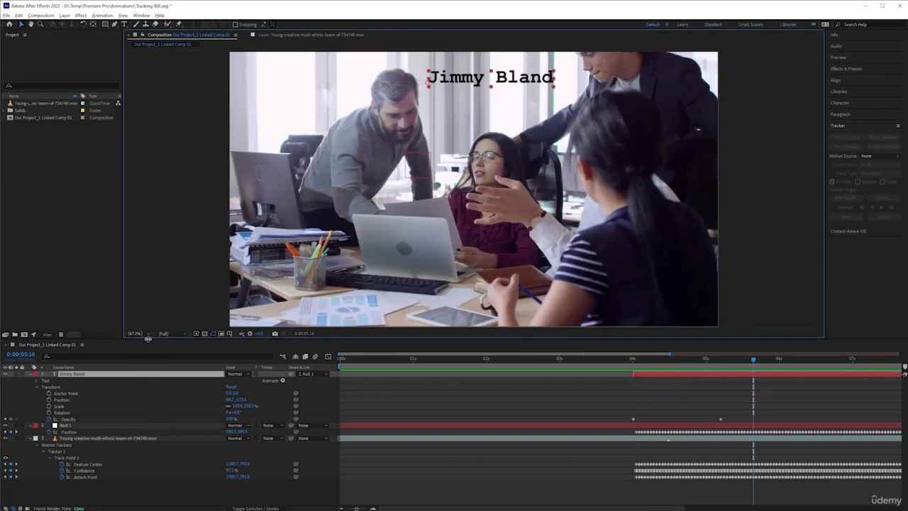
{"action": "key", "text": "space"}
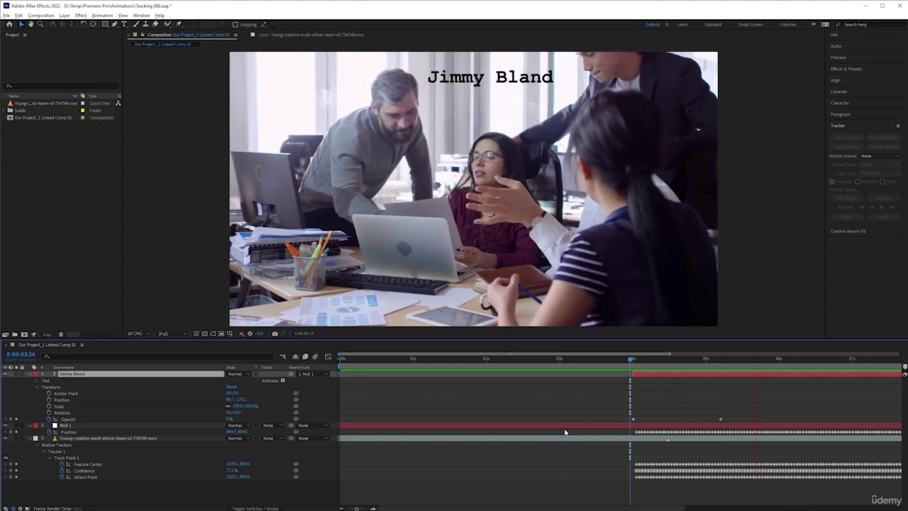
{"action": "key", "text": "minus"}
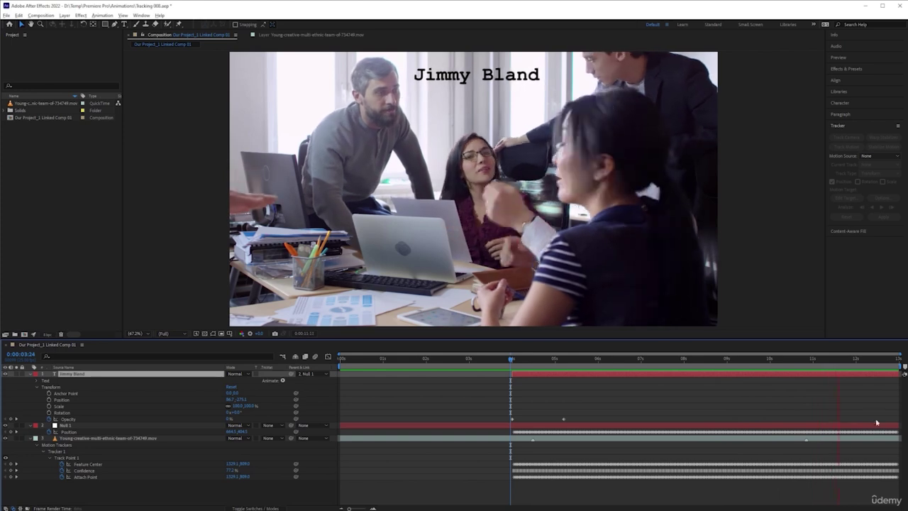
{"action": "key", "text": "space"}
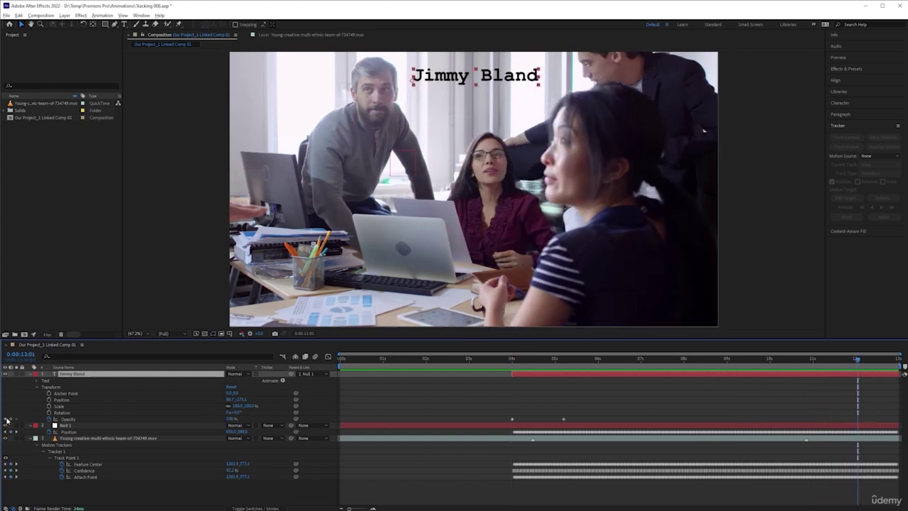
Add an Opacity keyframe at 0:00:12:01 and lower Opacity to 0% at 0:00:12:22
{"action": "left_click", "coordinate": [7, 420]}
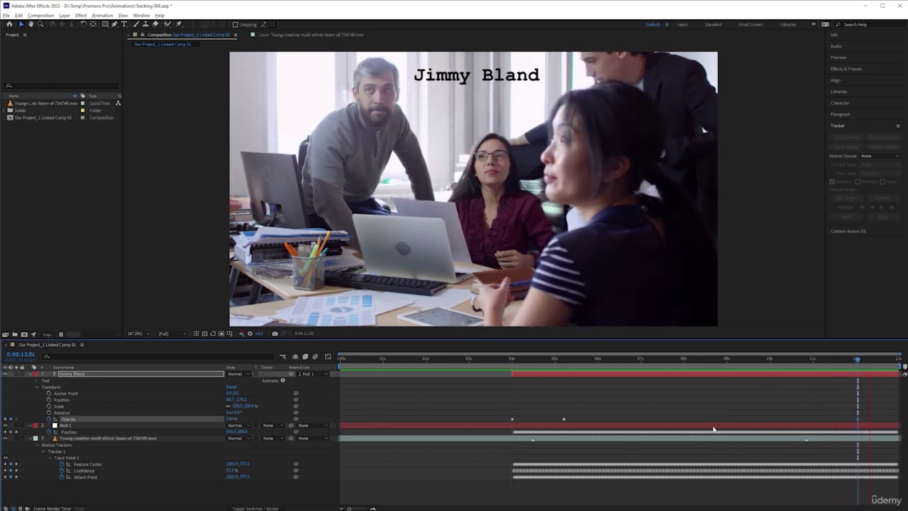
{"action": "key", "text": "space"}
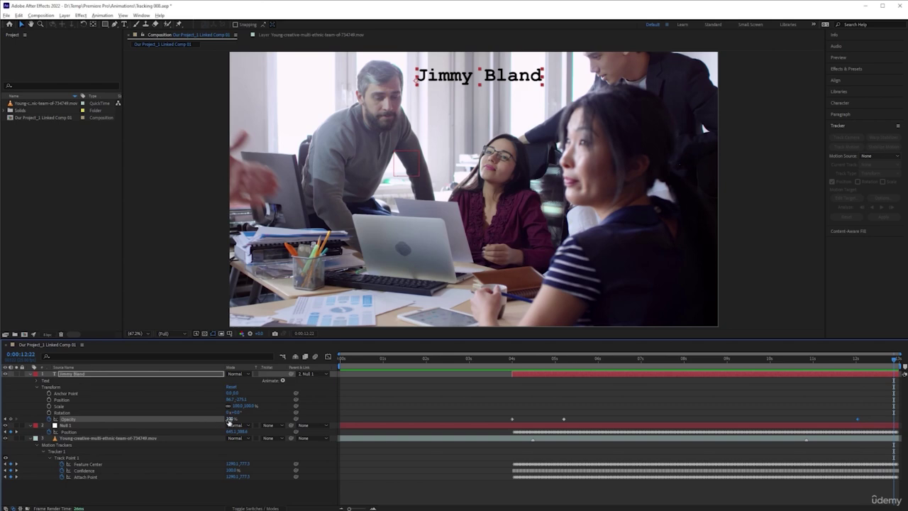
{"action": "left_click_drag", "start_coordinate": [229, 420], "coordinate": [198, 420]}
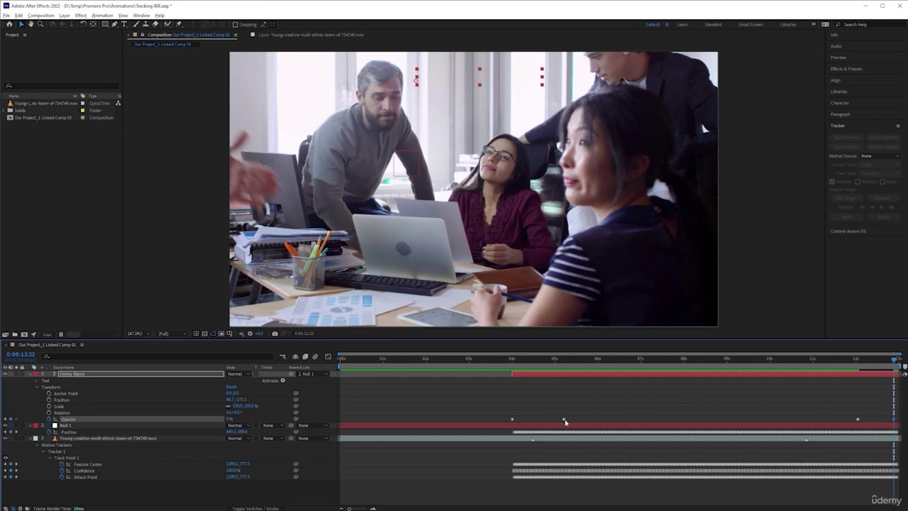
{"action": "left_click_drag", "start_coordinate": [512, 362], "coordinate": [472, 361]}
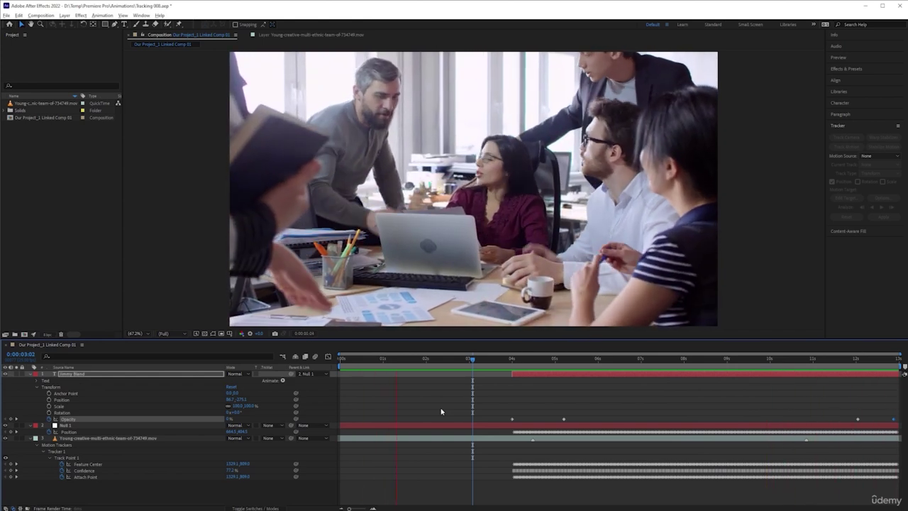
{"action": "key", "text": "space"}
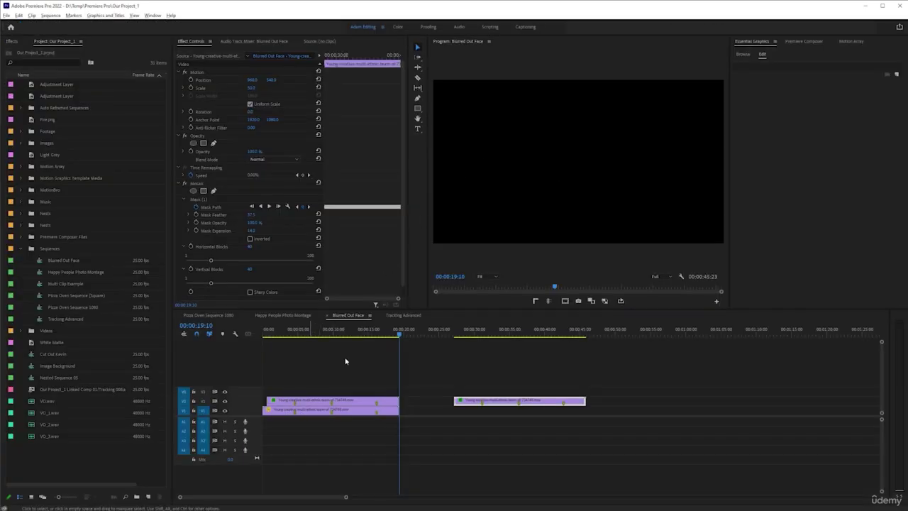
Open the Tracking Advanced sequence and play it from 00:00:05:04
{"action": "key", "text": "minus"}
{"action": "key", "text": "minus"}
{"action": "key", "text": "minus"}
{"action": "key", "text": "minus"}
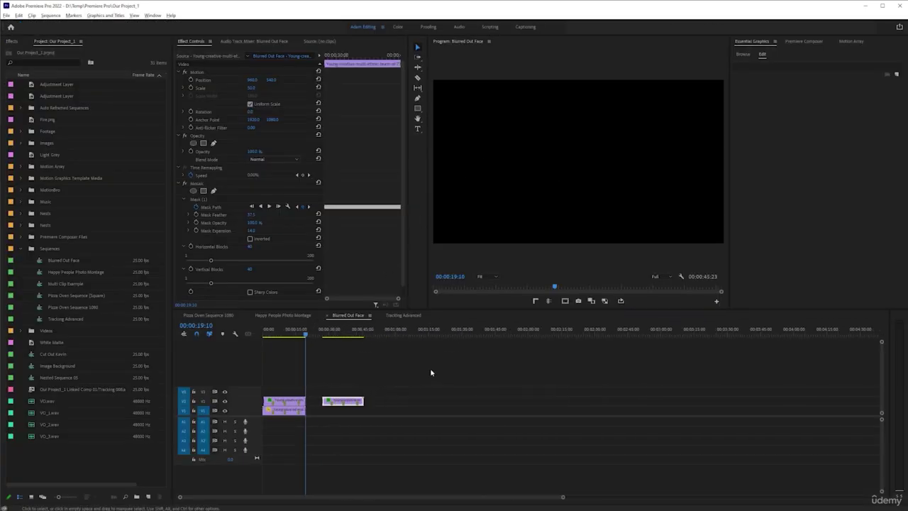
{"action": "key", "text": "minus"}
{"action": "key", "text": "minus"}
{"action": "left_click", "coordinate": [409, 316]}
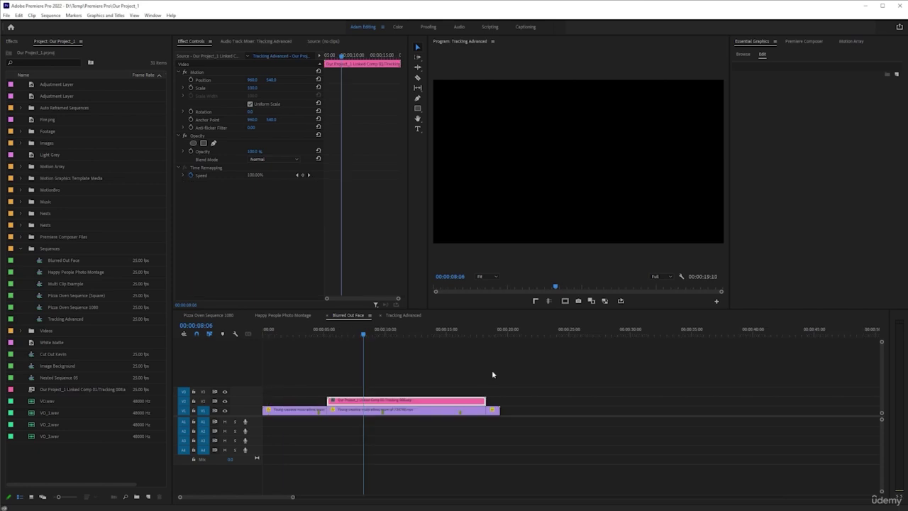
{"action": "key", "text": "equal"}
{"action": "key", "text": "equal"}
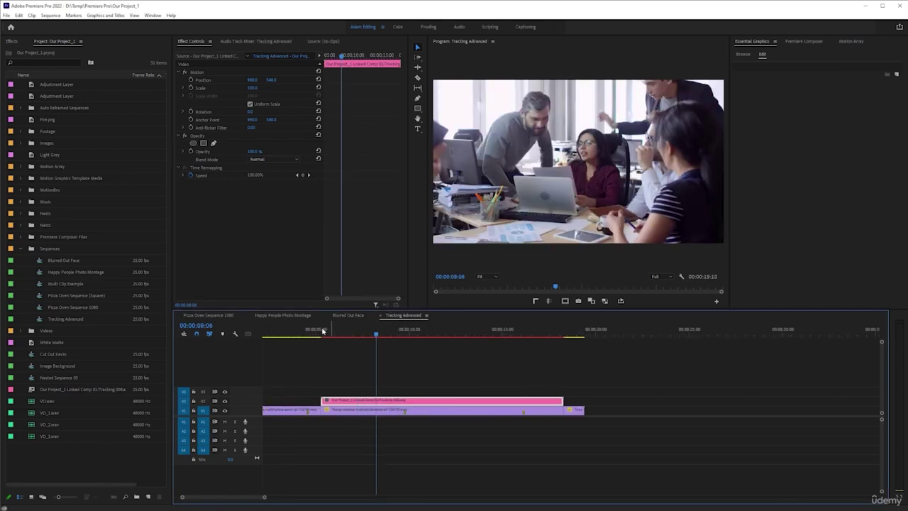
{"action": "left_click", "coordinate": [320, 332]}
{"action": "key", "text": "space"}
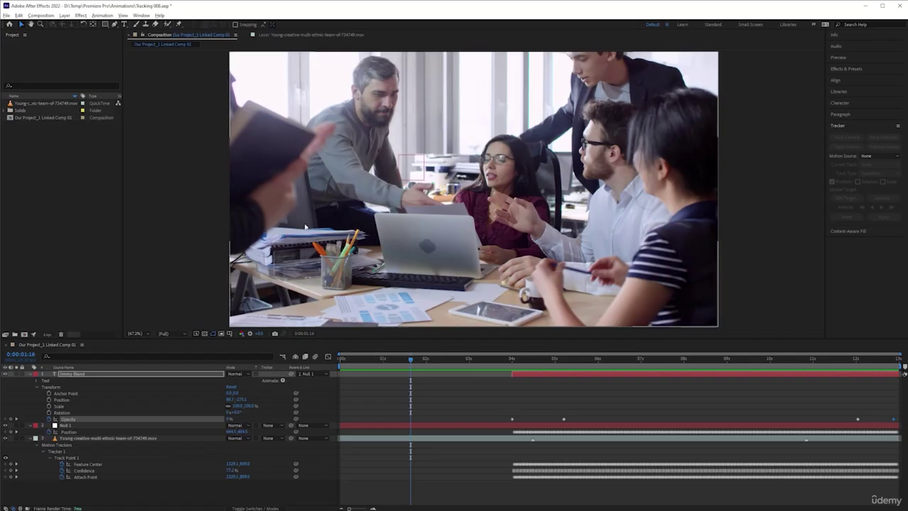
Save the After Effects project, then play the linked comp clip in Premiere from 00:00:07:03
{"action": "key", "text": "ctrl+s"}
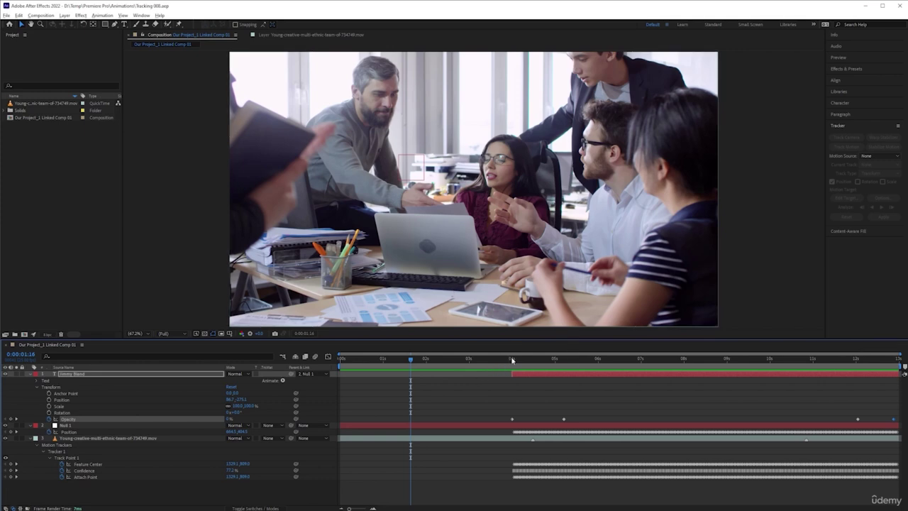
{"action": "left_click", "coordinate": [496, 359]}
{"action": "key", "text": "alt+Tab"}
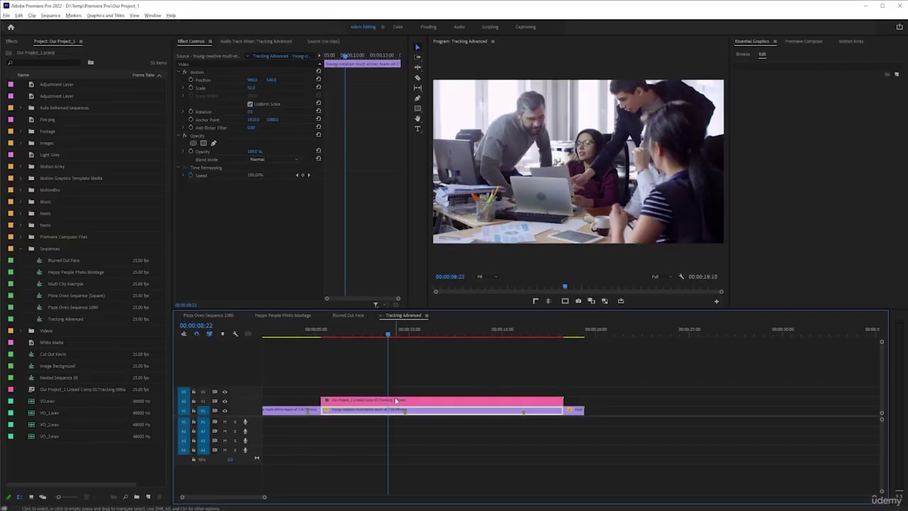
{"action": "left_click", "coordinate": [396, 401]}
{"action": "left_click", "coordinate": [356, 330]}
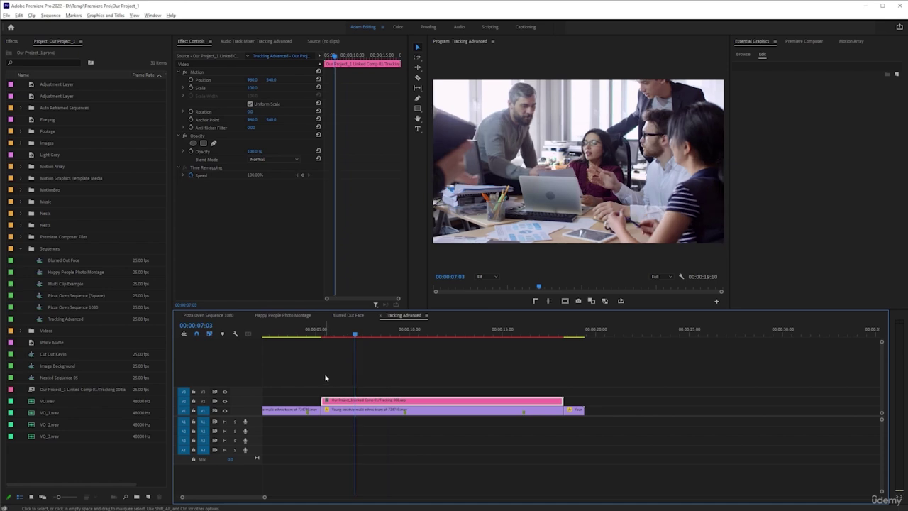
{"action": "key", "text": "space"}
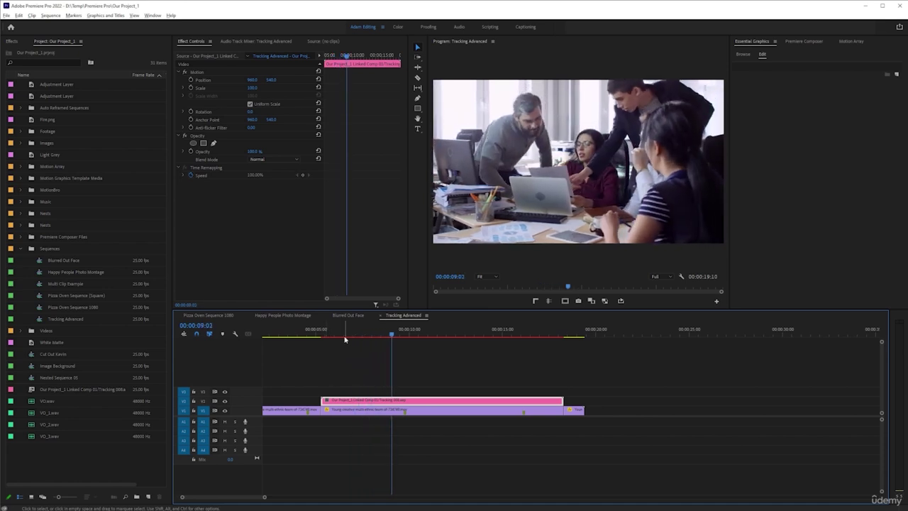
{"action": "left_click", "coordinate": [320, 333]}
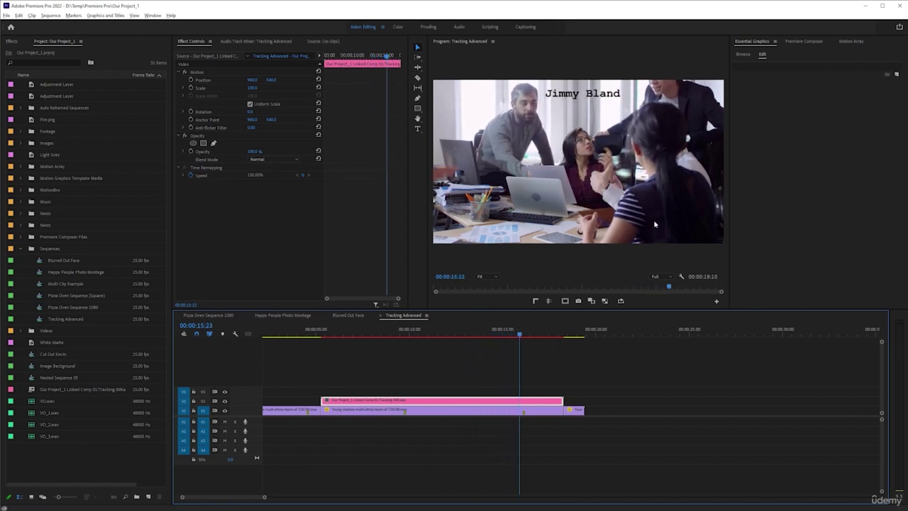
{"action": "key", "text": "space"}
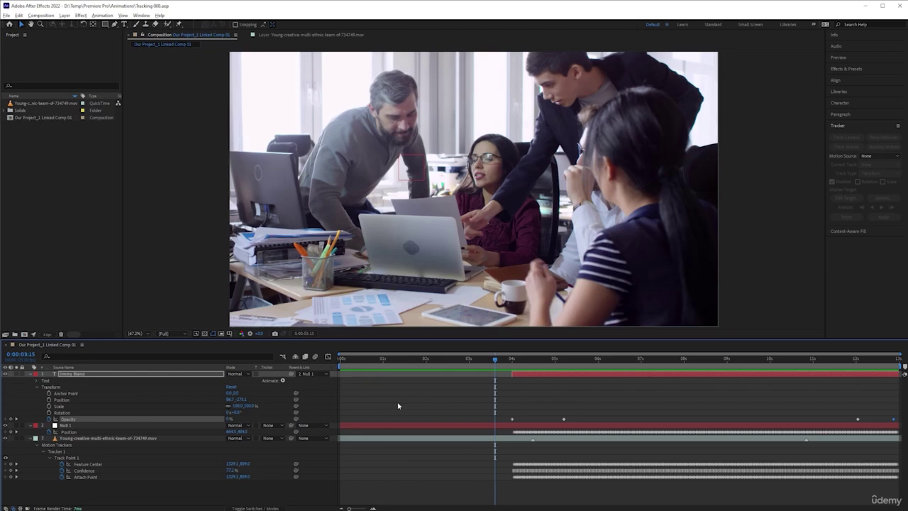
Disable the V1 office footage clip and hide the footage layer inside the linked comp
{"action": "key", "text": "alt+Tab"}
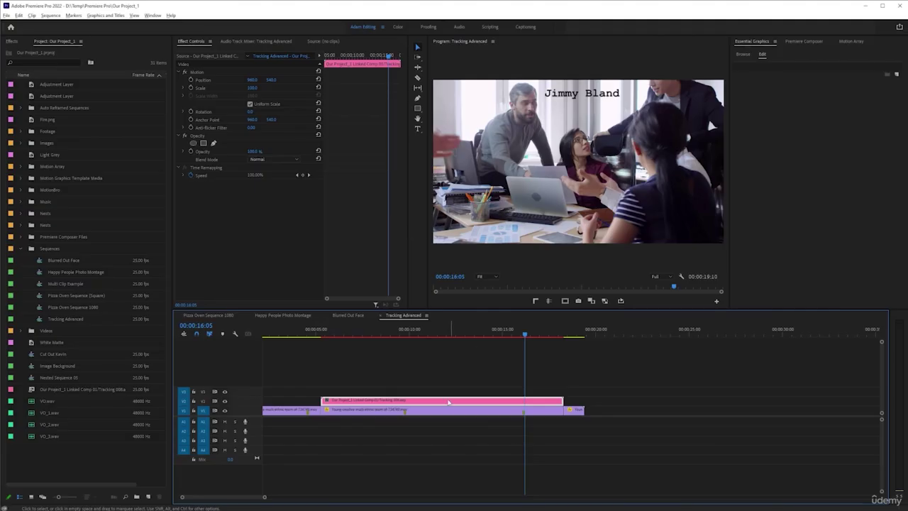
{"action": "left_click", "coordinate": [430, 411]}
{"action": "key", "text": "shift+e"}
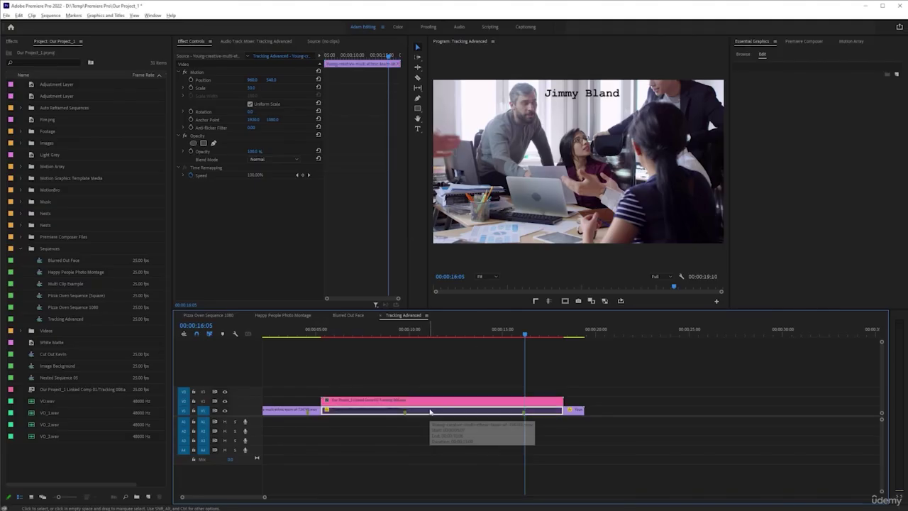
{"action": "left_click", "coordinate": [487, 401]}
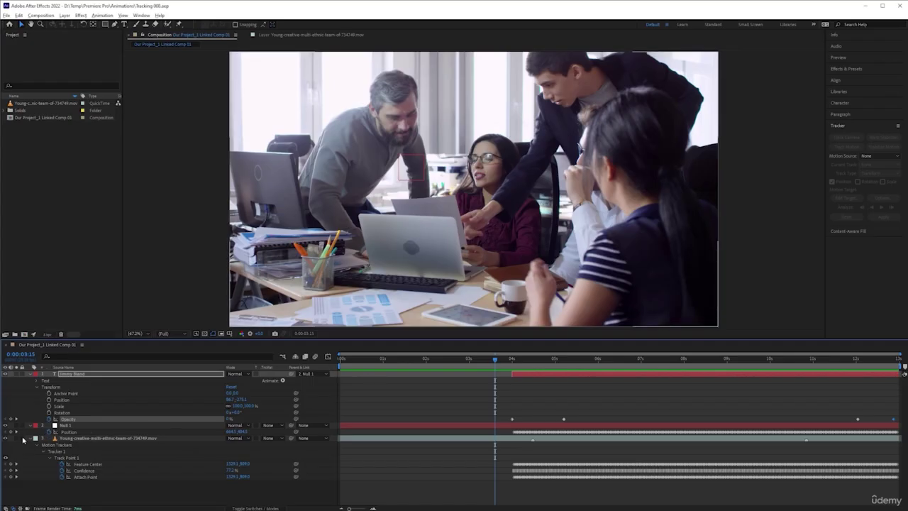
{"action": "left_click", "coordinate": [5, 439]}
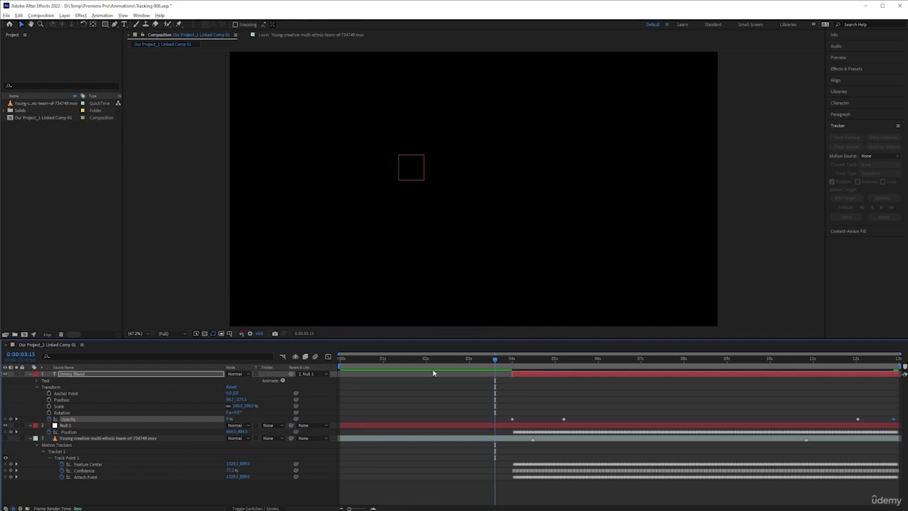
{"action": "key", "text": "alt+Tab"}
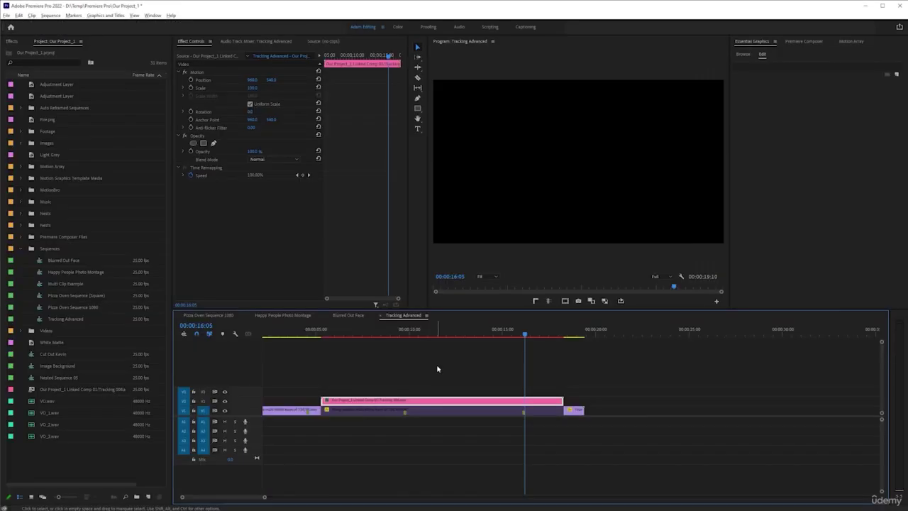
{"action": "left_click", "coordinate": [478, 331]}
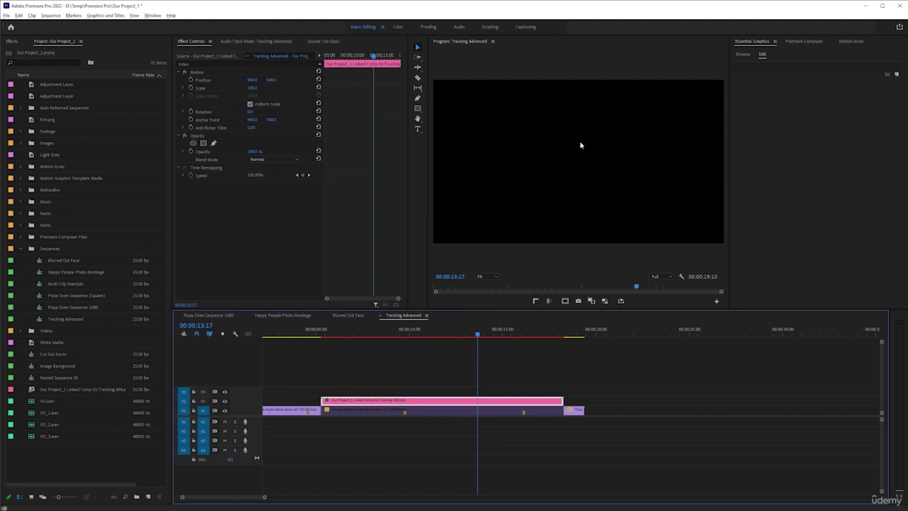
Open the linked comp in After Effects and swap the title text colours so it shows white
{"action": "double_click", "coordinate": [469, 413]}
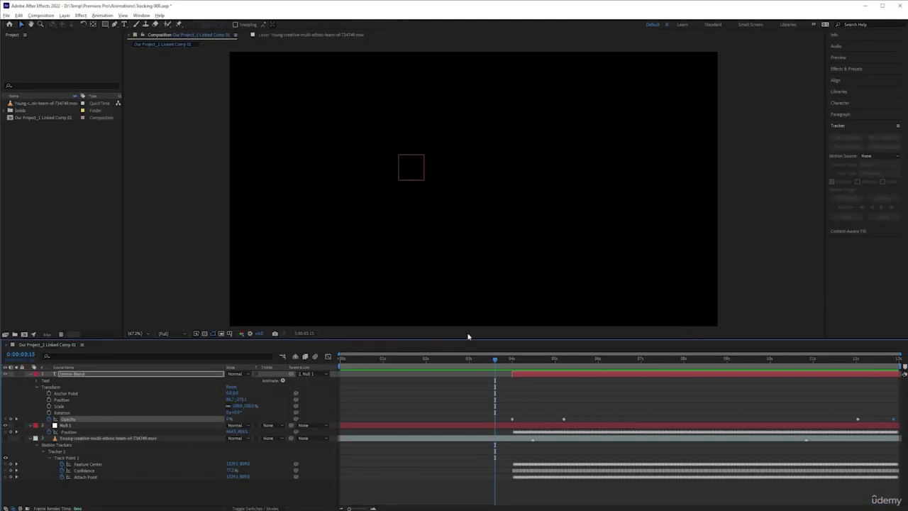
{"action": "left_click", "coordinate": [576, 368]}
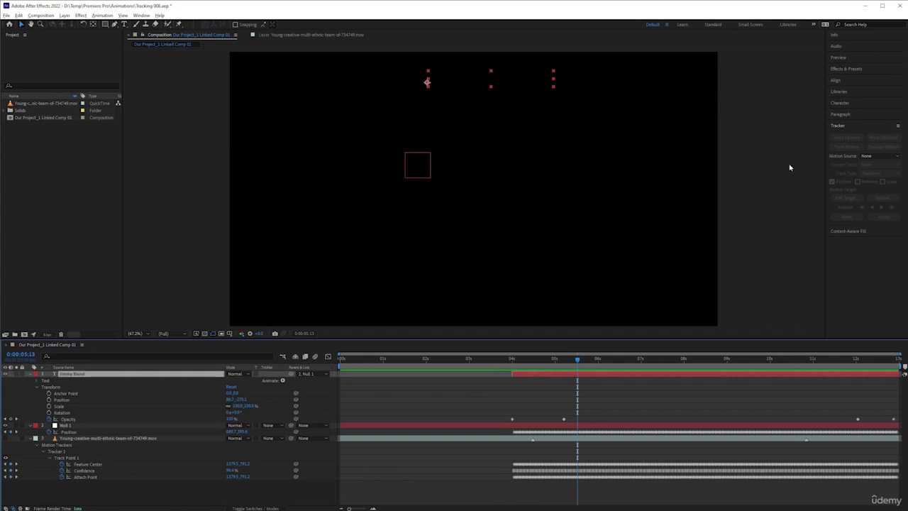
{"action": "left_click", "coordinate": [850, 103]}
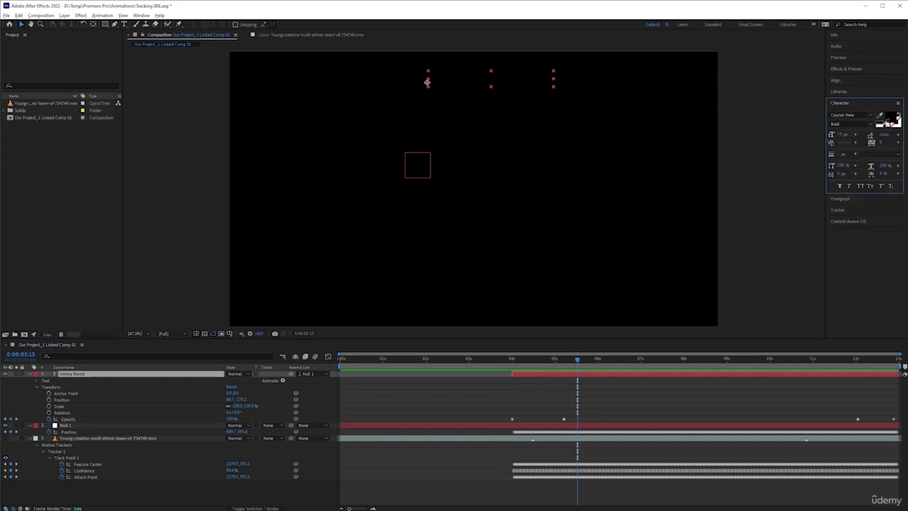
{"action": "left_click", "coordinate": [883, 119]}
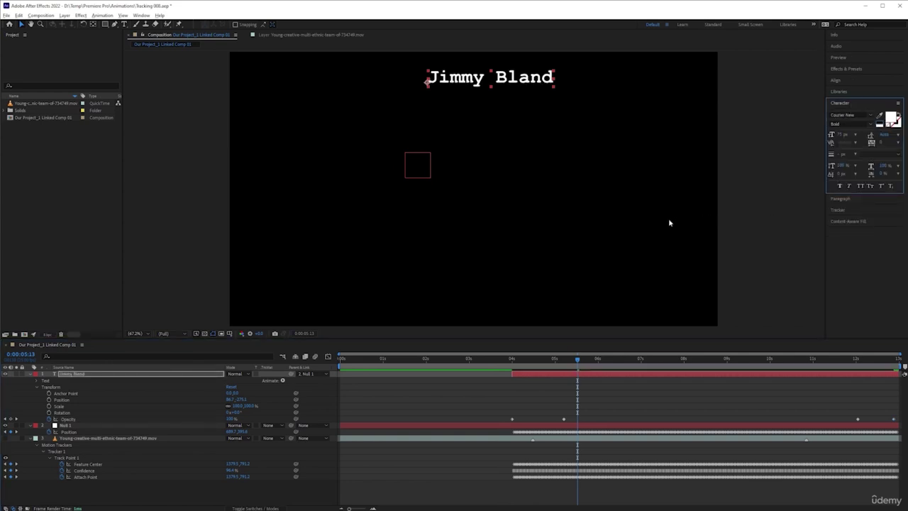
Check the title at 00:00:13:10 in Premiere and select the office footage clip
{"action": "key", "text": "alt+Tab"}
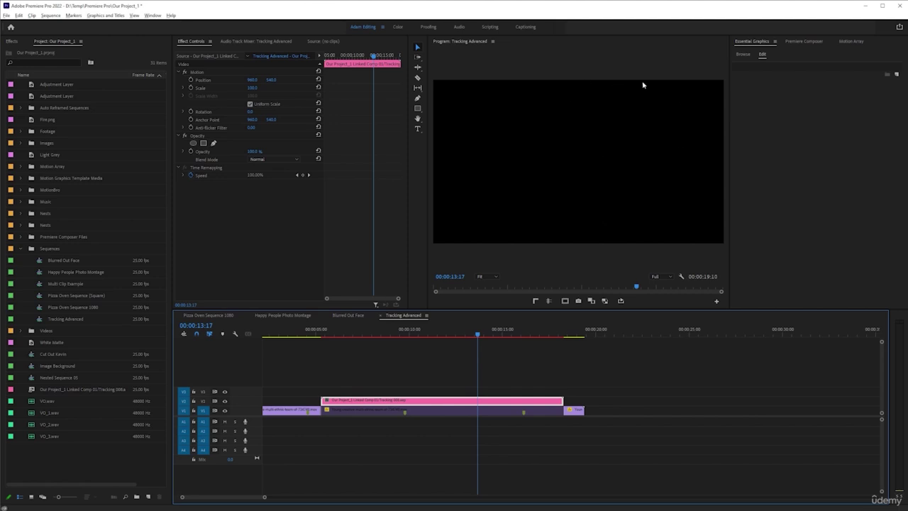
{"action": "left_click", "coordinate": [473, 334]}
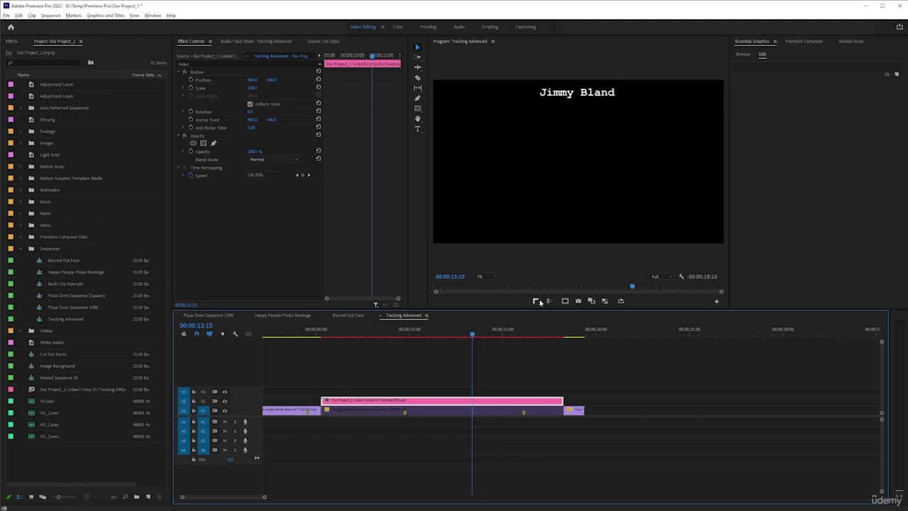
{"action": "key", "text": "alt+Tab"}
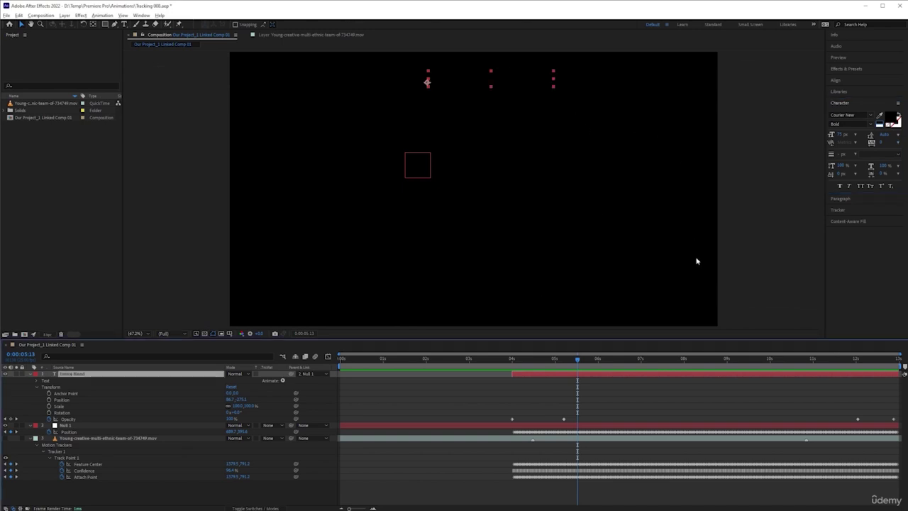
{"action": "key", "text": "alt+Tab"}
{"action": "left_click", "coordinate": [474, 410]}
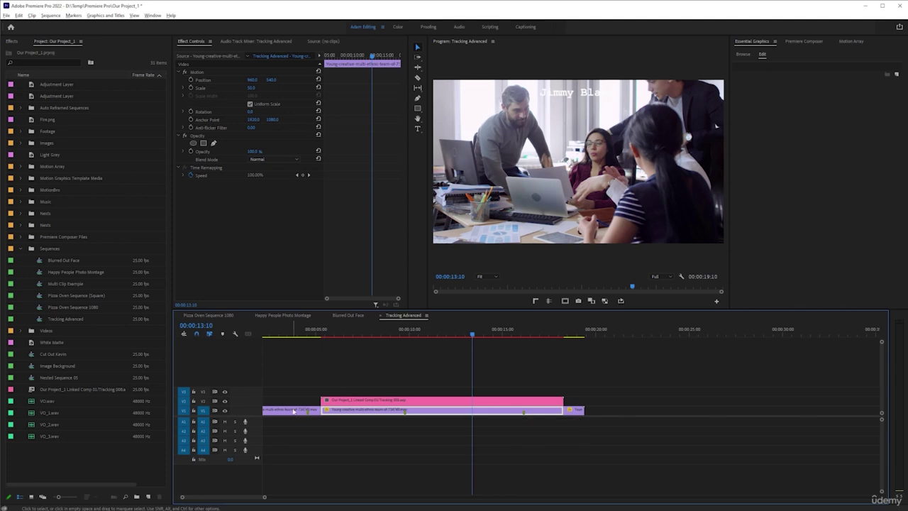
{"action": "left_click", "coordinate": [321, 332]}
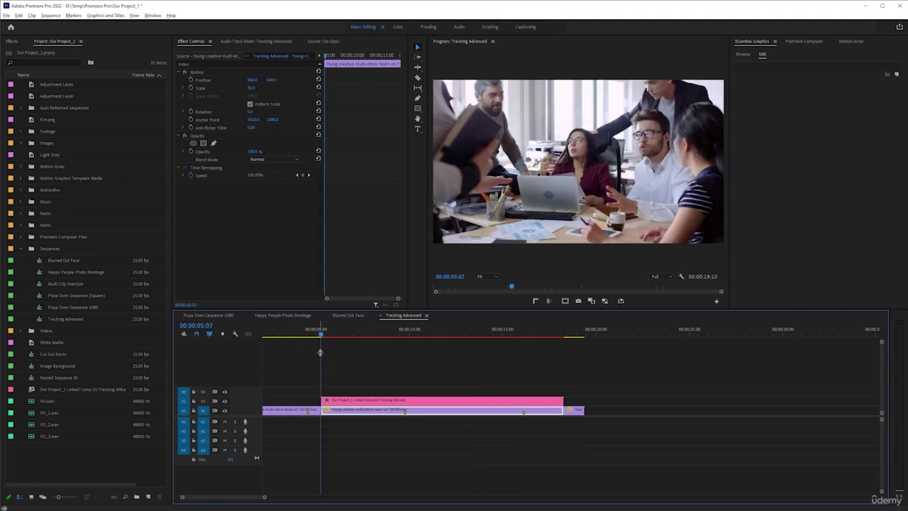
Mark an In point at the linked comp clip's start and jump to its end
{"action": "key", "text": "alt+Tab"}
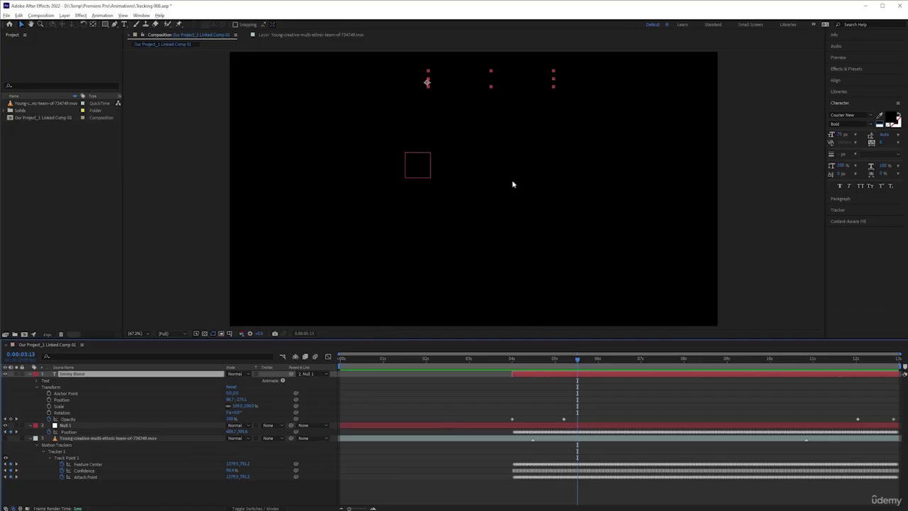
{"action": "key", "text": "alt+Tab"}
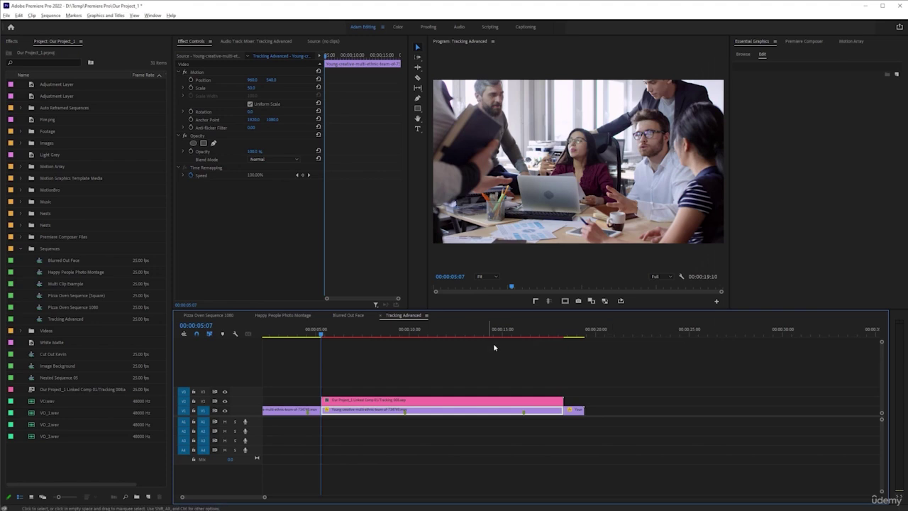
{"action": "left_click", "coordinate": [349, 401]}
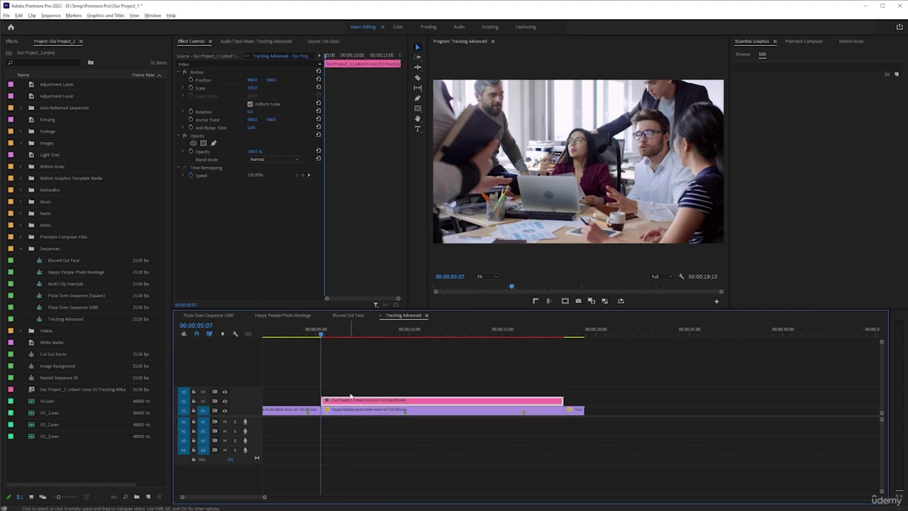
{"action": "key", "text": "i"}
{"action": "key", "text": "Down"}
{"action": "key", "text": "o"}
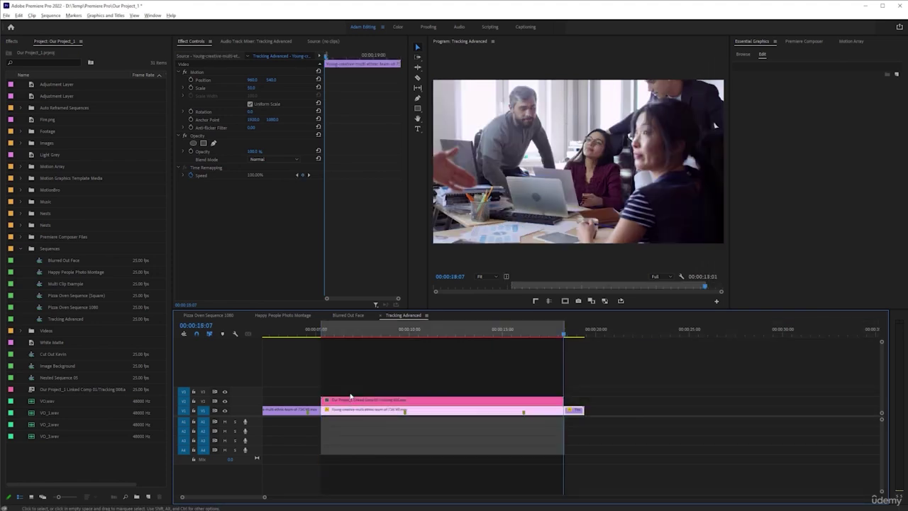
{"action": "key", "text": "Return"}
{"action": "left_click", "coordinate": [328, 334]}
{"action": "key", "text": "space"}
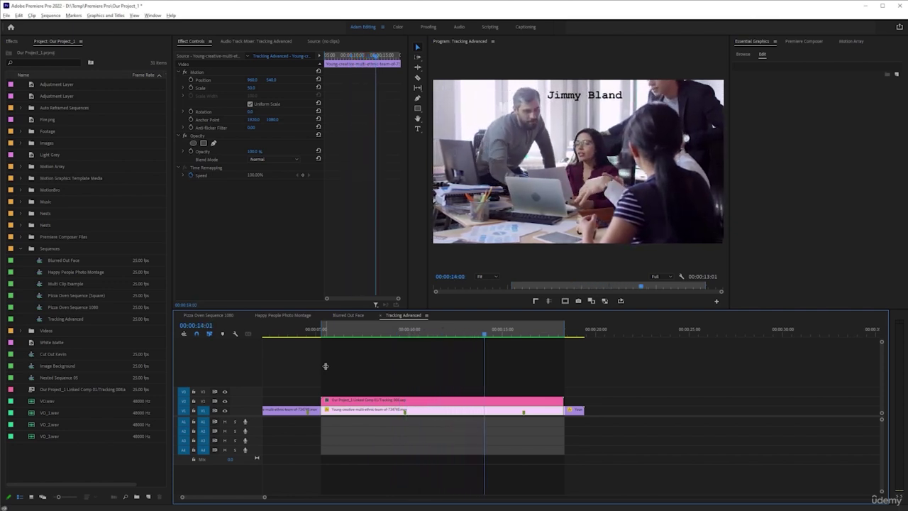
{"action": "key", "text": "space"}
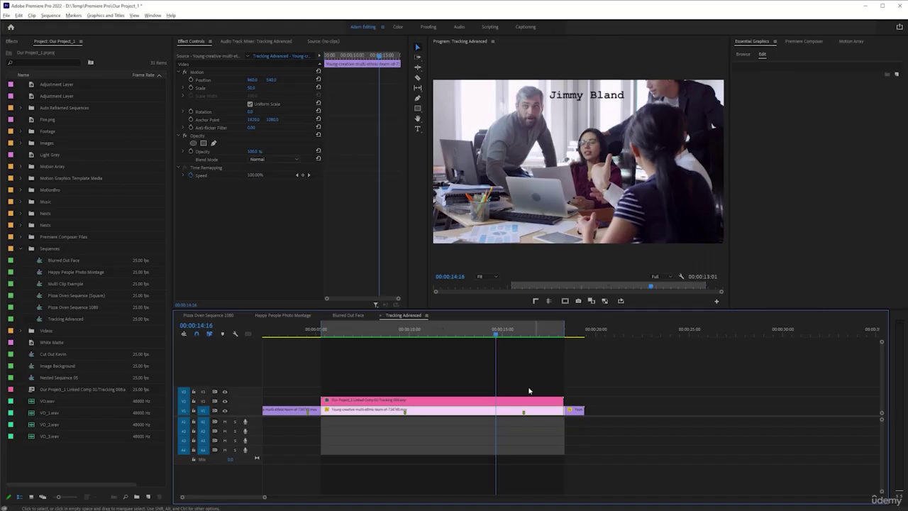
Select the linked comp clip, save the Premiere project, and move the playhead to about 00:00:11:09
{"action": "left_click", "coordinate": [447, 403]}
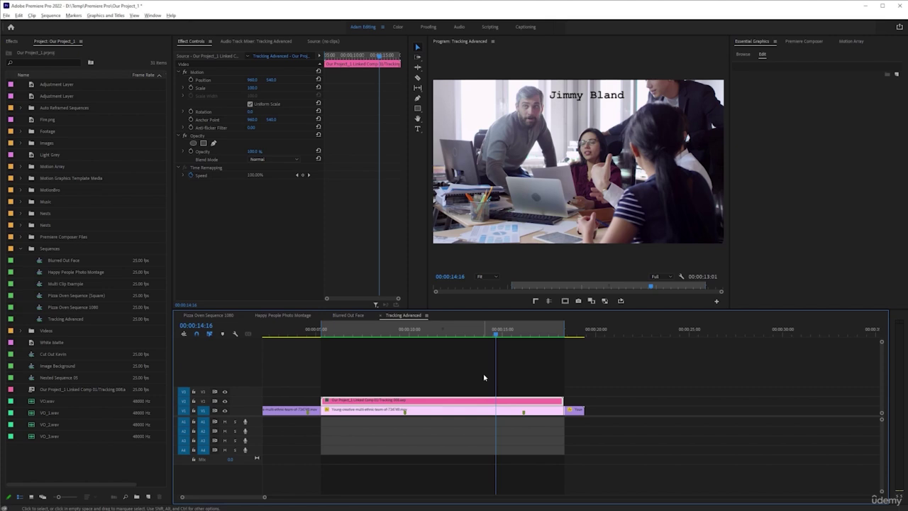
{"action": "key", "text": "ctrl+s"}
{"action": "left_click_drag", "start_coordinate": [461, 328], "coordinate": [446, 346]}
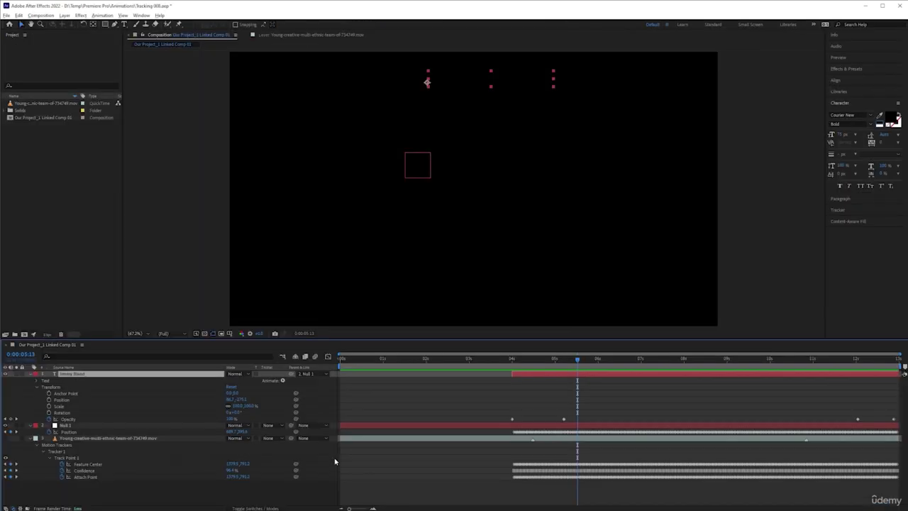
Make the office footage layer visible again and look through the Window menu for Animation Composer 3
{"action": "left_click", "coordinate": [6, 438]}
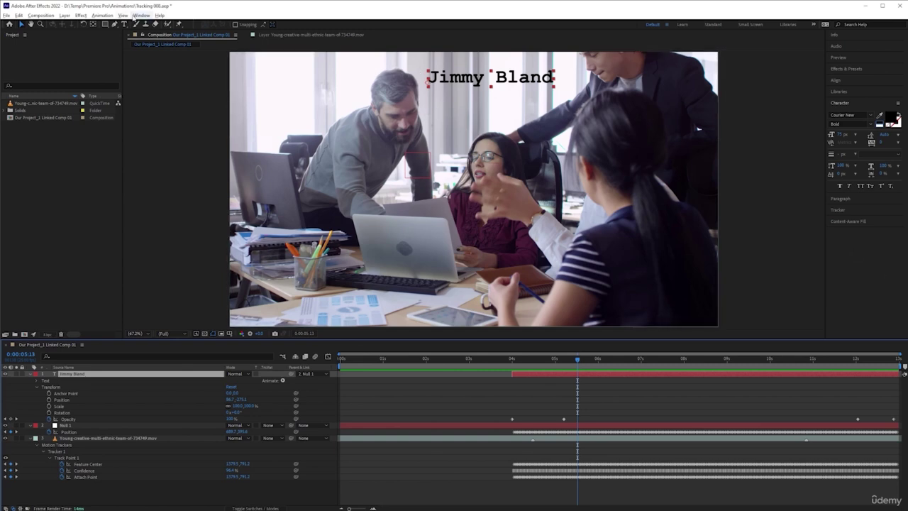
{"action": "left_click", "coordinate": [141, 15]}
{"action": "mouse_move", "coordinate": [200, 54]}
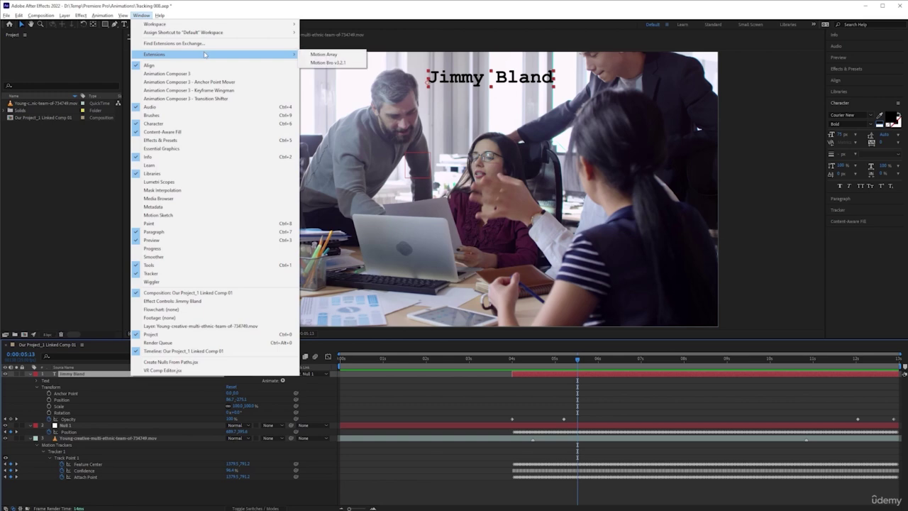
{"action": "left_click", "coordinate": [198, 85]}
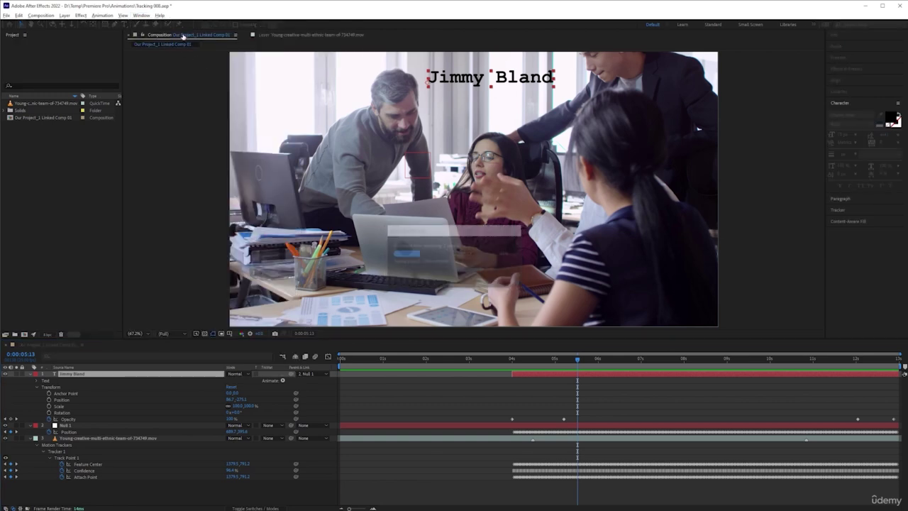
{"action": "left_click", "coordinate": [141, 15]}
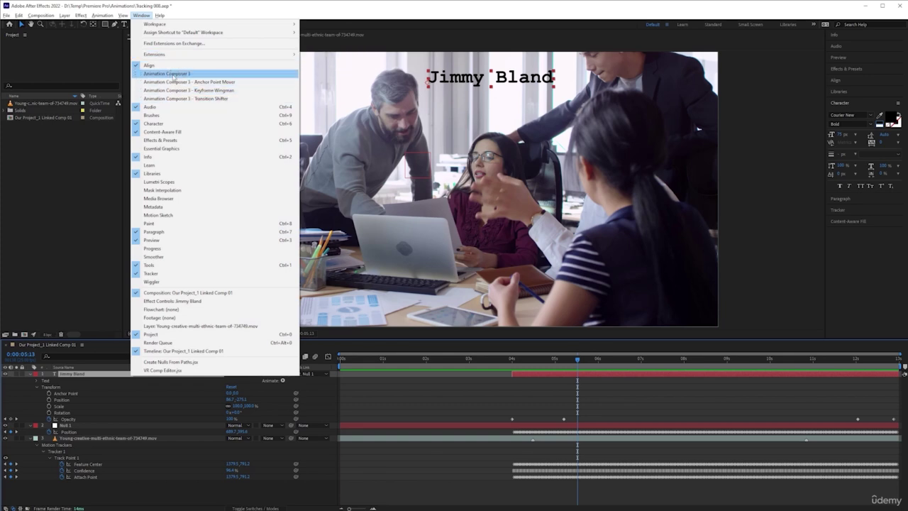
Open the Animation Composer 3 panel and dock it on the right side of the workspace
{"action": "left_click", "coordinate": [173, 74]}
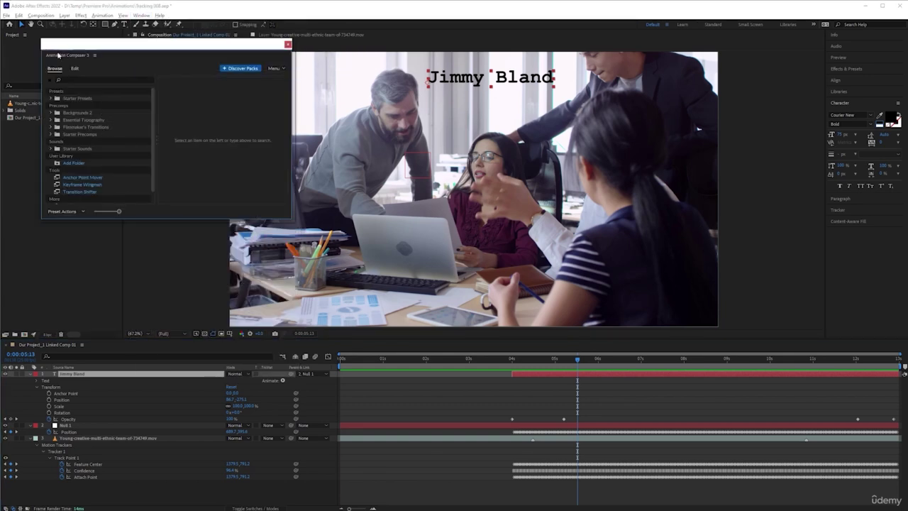
{"action": "left_click_drag", "start_coordinate": [58, 55], "coordinate": [813, 111]}
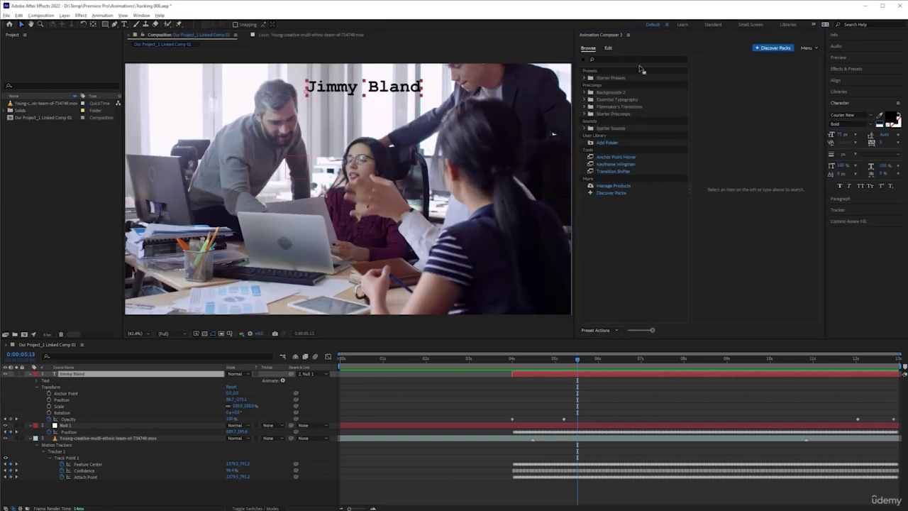
{"action": "left_click_drag", "start_coordinate": [596, 136], "coordinate": [784, 122]}
{"action": "left_click", "coordinate": [881, 6]}
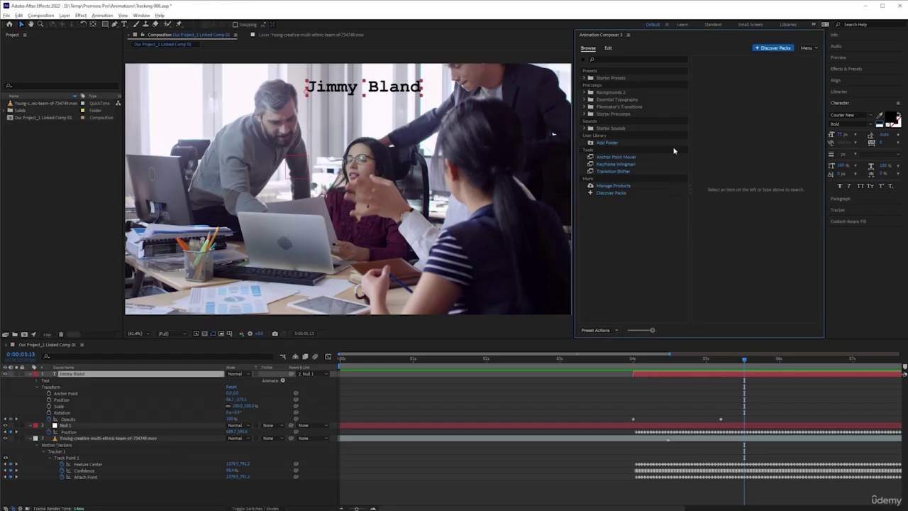
Browse Essential Typography > Text & Line > Callouts to preview the callout title presets
{"action": "left_click", "coordinate": [585, 100]}
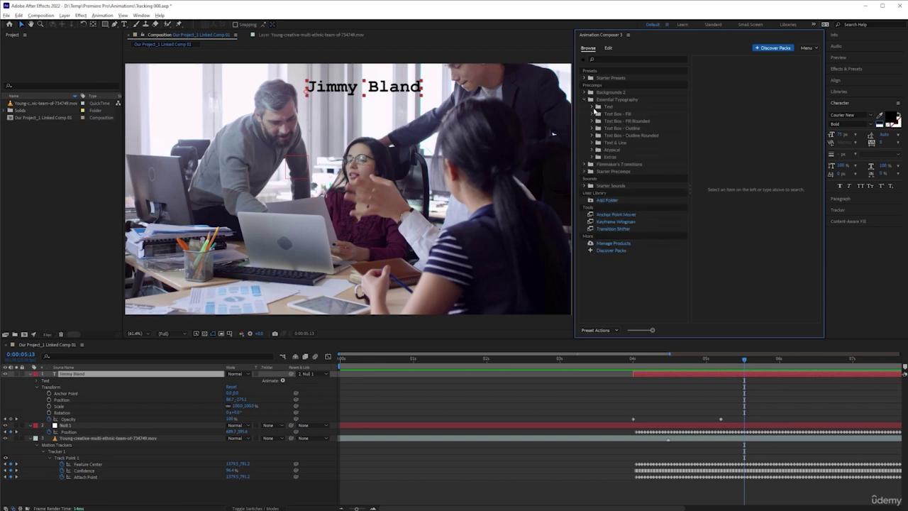
{"action": "left_click", "coordinate": [592, 106]}
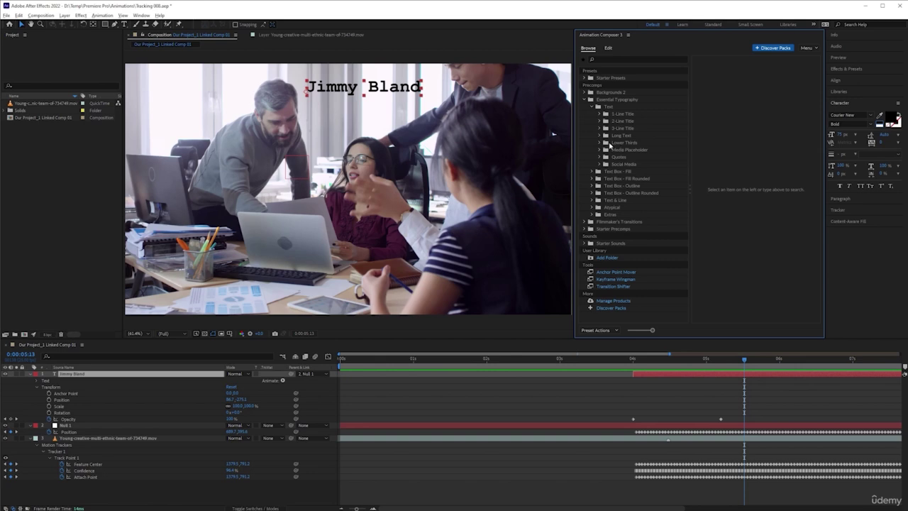
{"action": "left_click", "coordinate": [591, 200]}
{"action": "scroll", "coordinate": [614, 191], "scroll_direction": "down", "scroll_amount": 1}
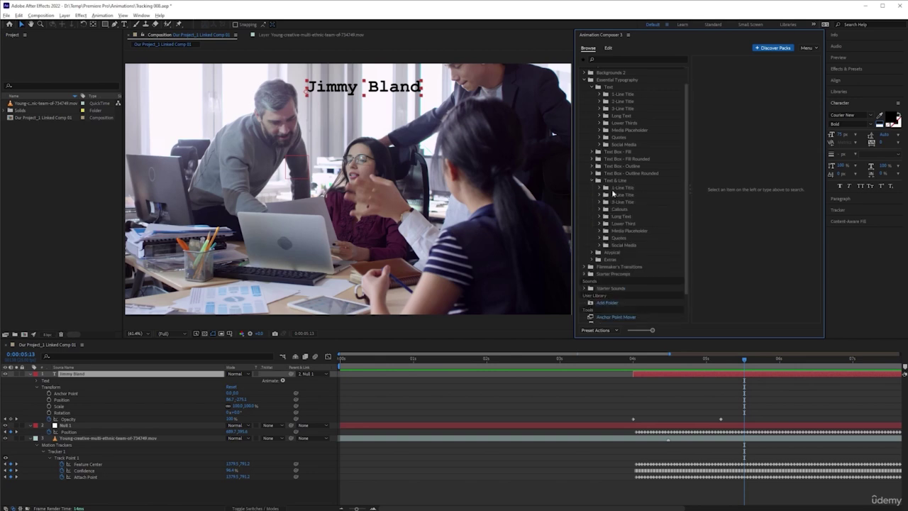
{"action": "left_click", "coordinate": [617, 210]}
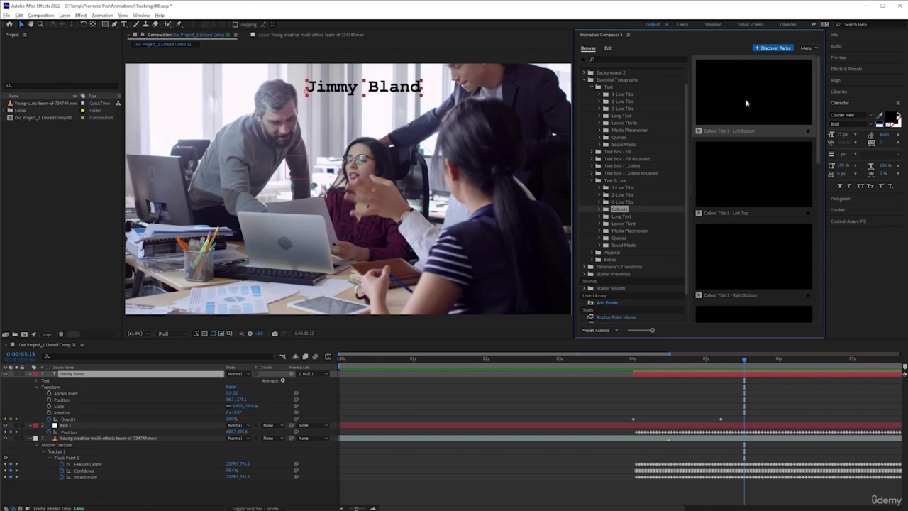
{"action": "scroll", "coordinate": [772, 146], "scroll_direction": "down", "scroll_amount": 3}
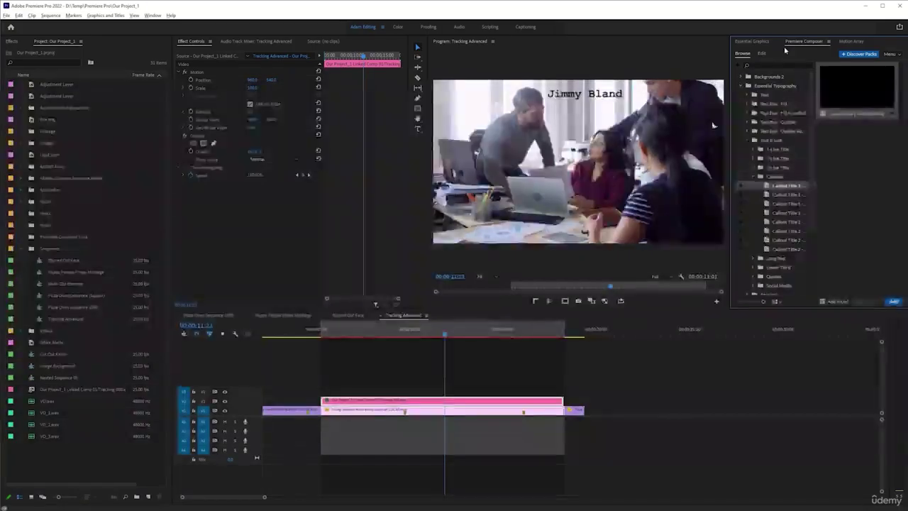
Preview the Callout Title 1 - Left Bottom preset in Premiere Composer, then return to After Effects
{"action": "left_click", "coordinate": [778, 186]}
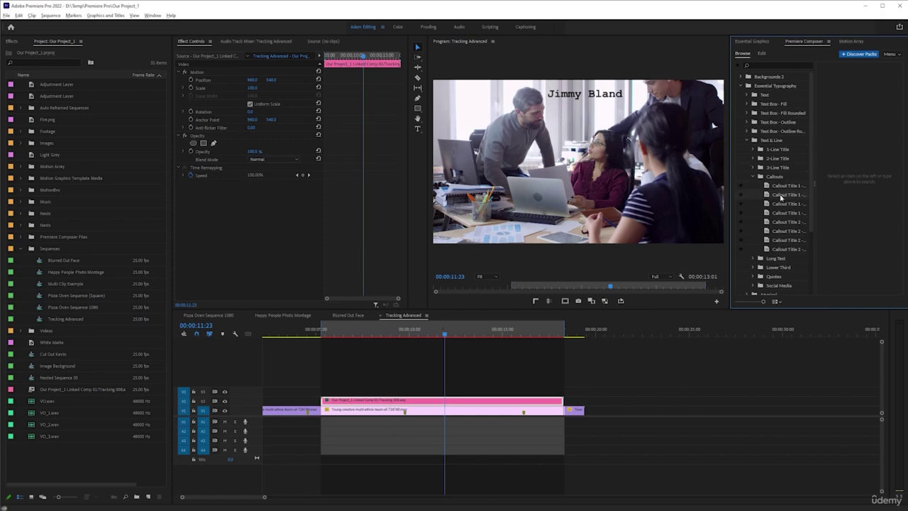
{"action": "left_click", "coordinate": [781, 187]}
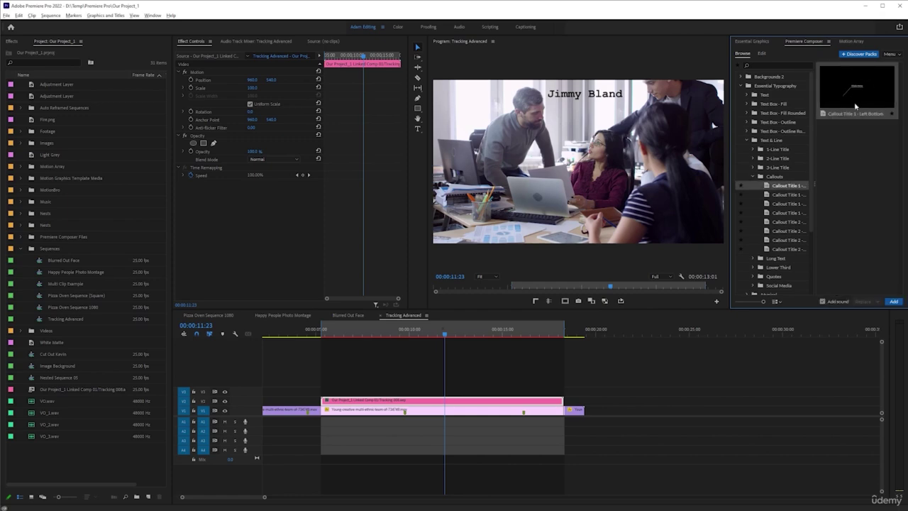
{"action": "key", "text": "alt+Tab"}
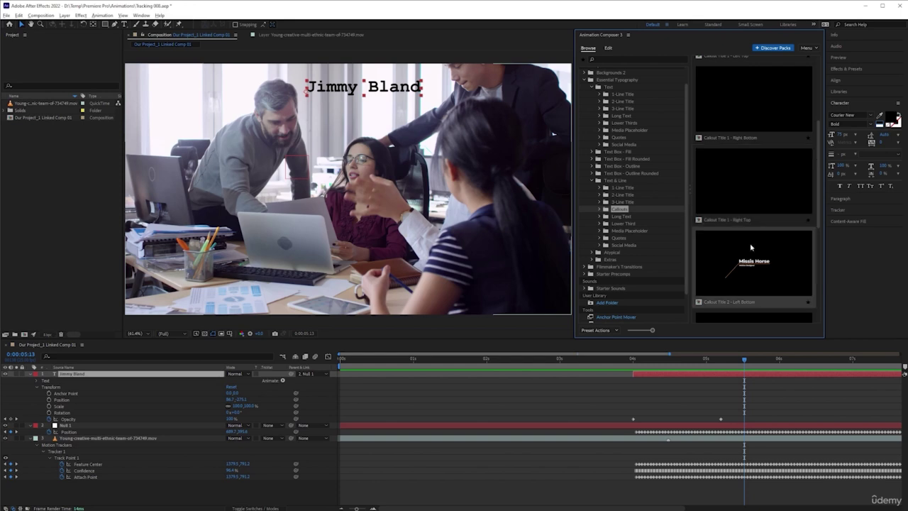
Maximize the preset browser to compare callouts, restore it, and pick Callout Title 1 - Left Top
{"action": "scroll", "coordinate": [751, 248], "scroll_direction": "down", "scroll_amount": 1}
{"action": "scroll", "coordinate": [751, 245], "scroll_direction": "down", "scroll_amount": 1}
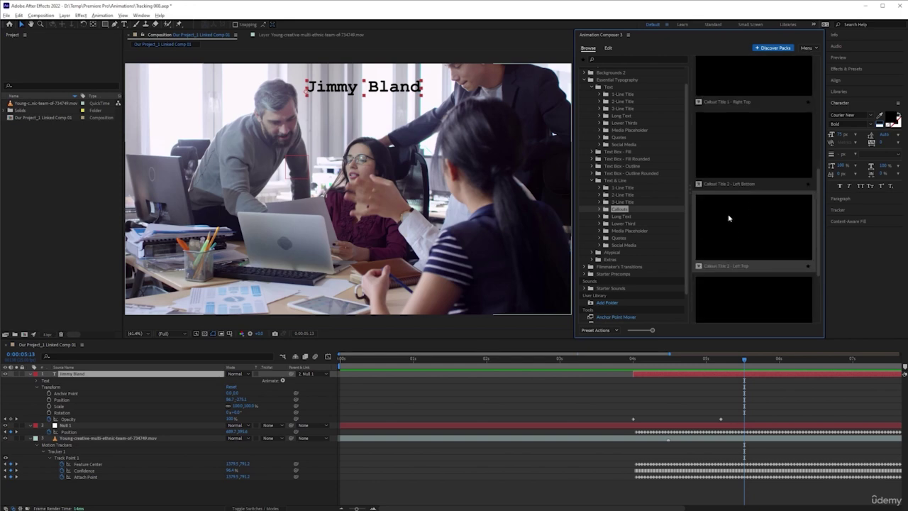
{"action": "key", "text": "grave"}
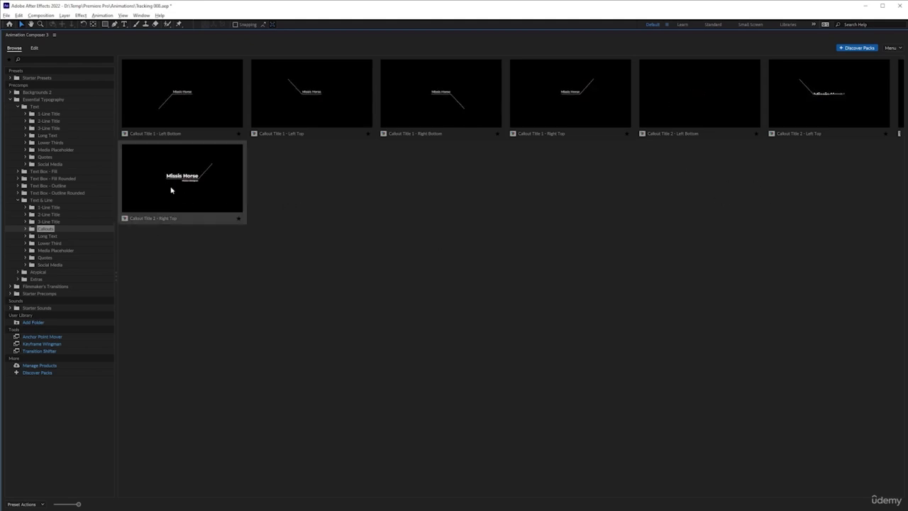
{"action": "key", "text": "grave"}
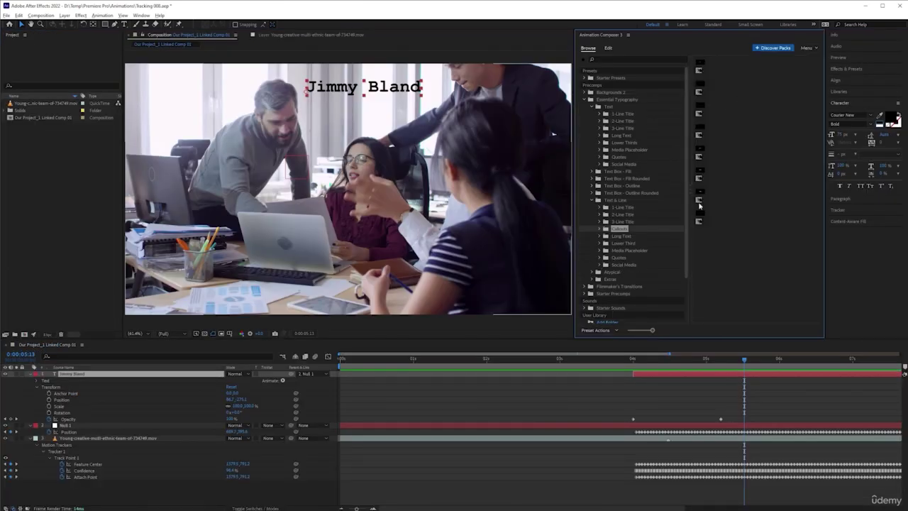
{"action": "left_click", "coordinate": [618, 228]}
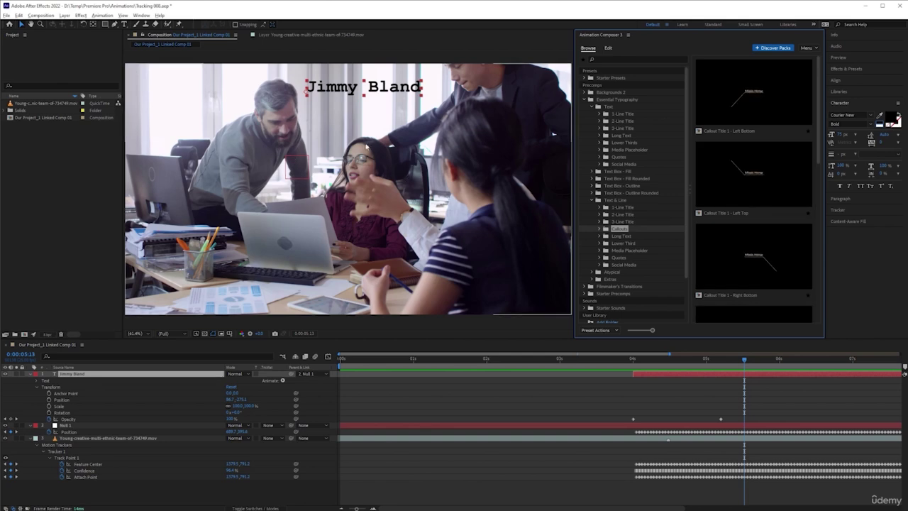
{"action": "left_click", "coordinate": [752, 177]}
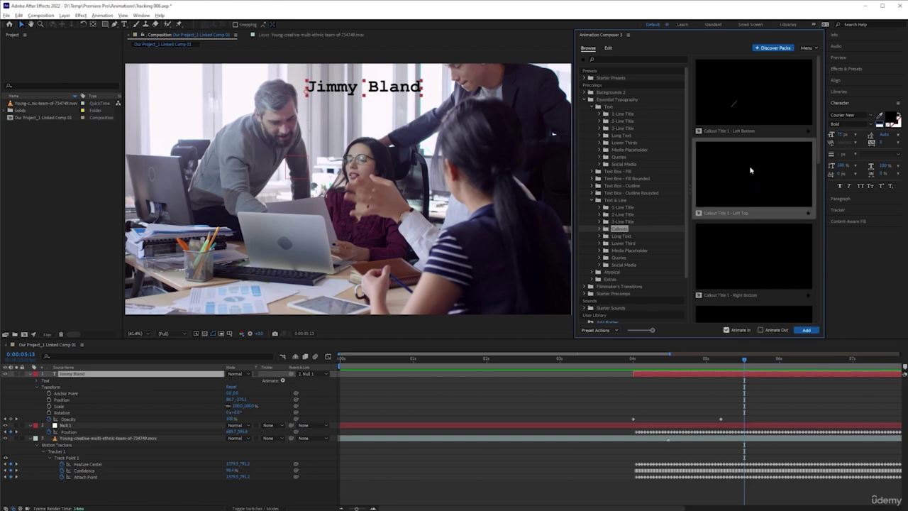
{"action": "left_click", "coordinate": [807, 330]}
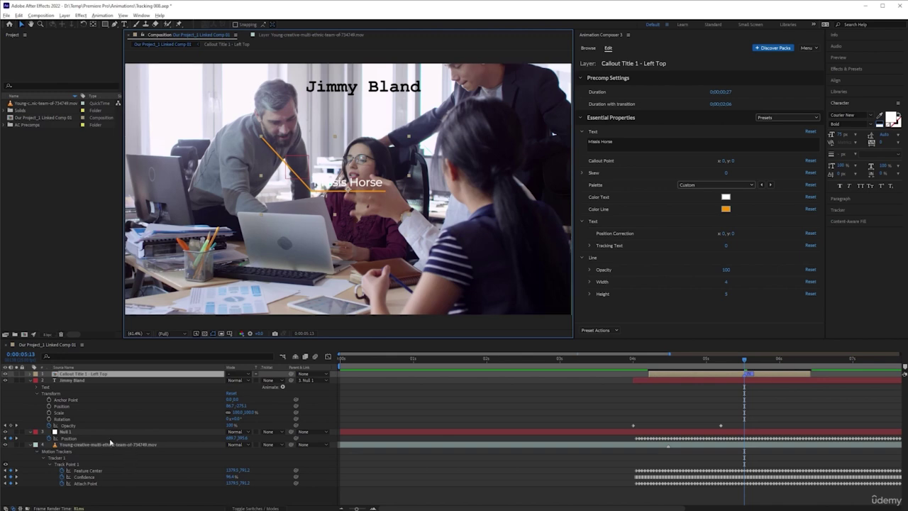
{"action": "left_click", "coordinate": [111, 378]}
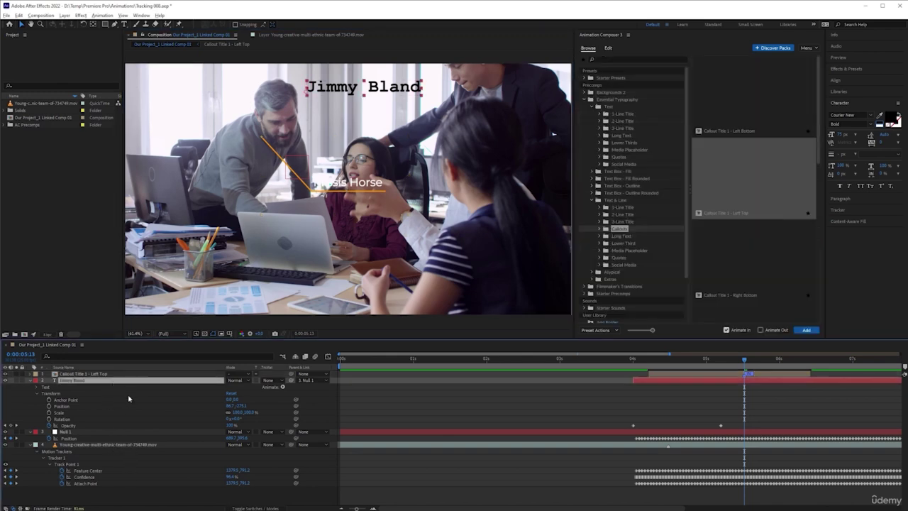
{"action": "key", "text": "Delete"}
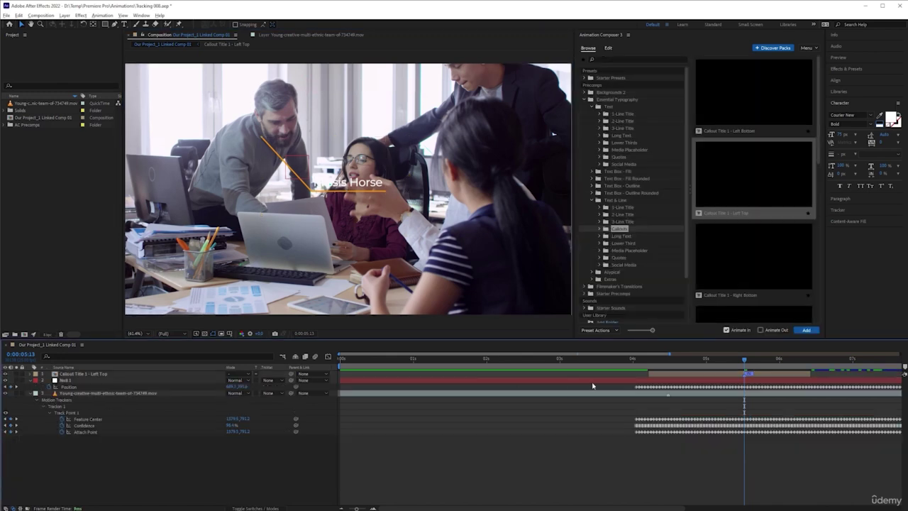
{"action": "left_click", "coordinate": [107, 373]}
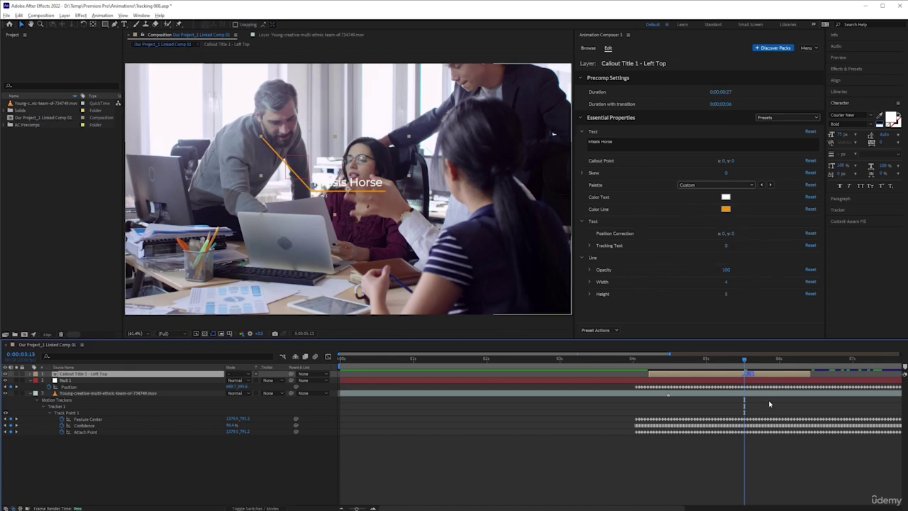
{"action": "left_click_drag", "start_coordinate": [751, 360], "coordinate": [777, 360]}
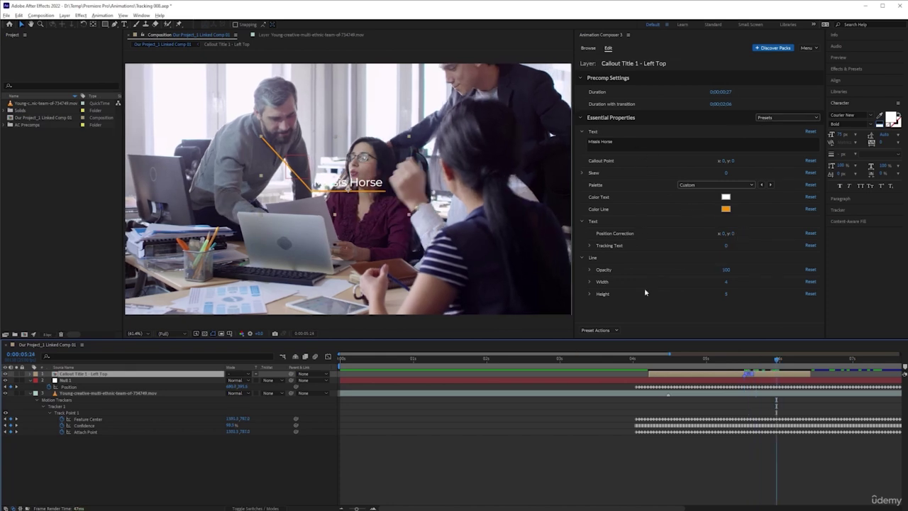
{"action": "left_click", "coordinate": [588, 47]}
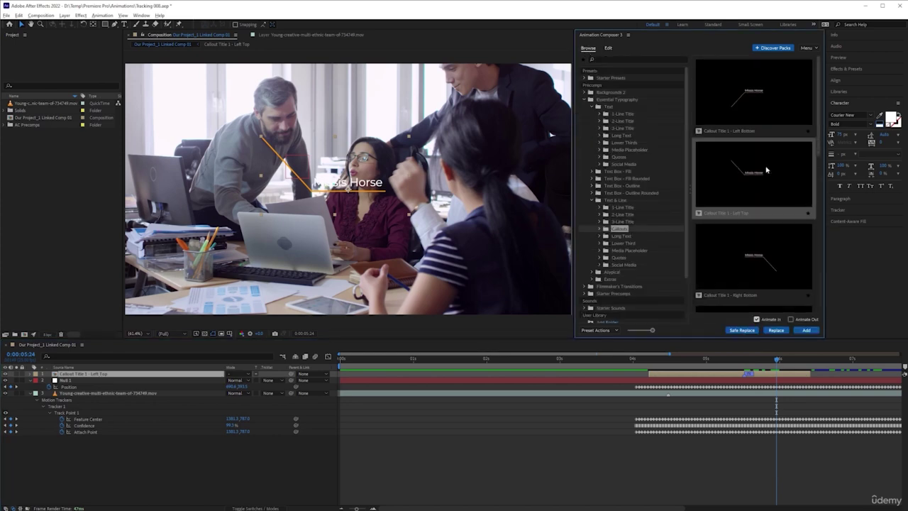
{"action": "scroll", "coordinate": [759, 170], "scroll_direction": "down", "scroll_amount": 2}
{"action": "scroll", "coordinate": [763, 184], "scroll_direction": "down", "scroll_amount": 1}
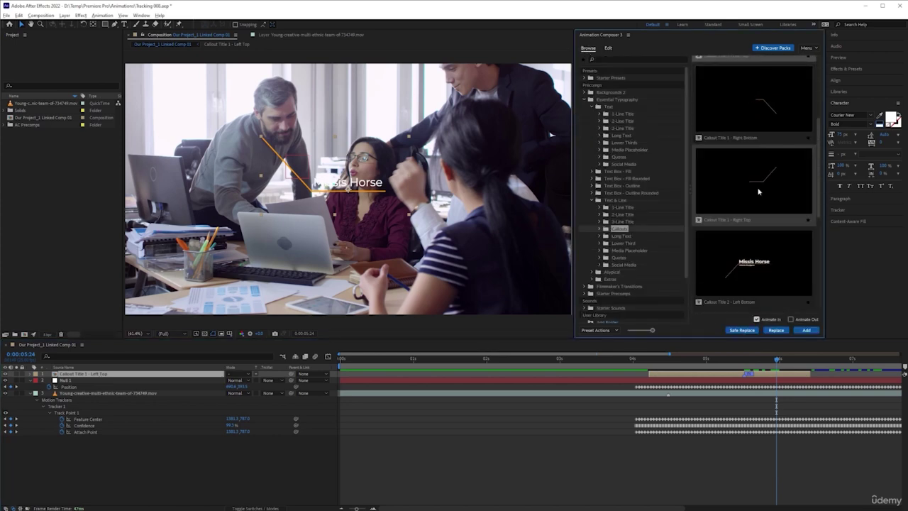
{"action": "scroll", "coordinate": [761, 195], "scroll_direction": "down", "scroll_amount": 3}
{"action": "left_click", "coordinate": [753, 231]}
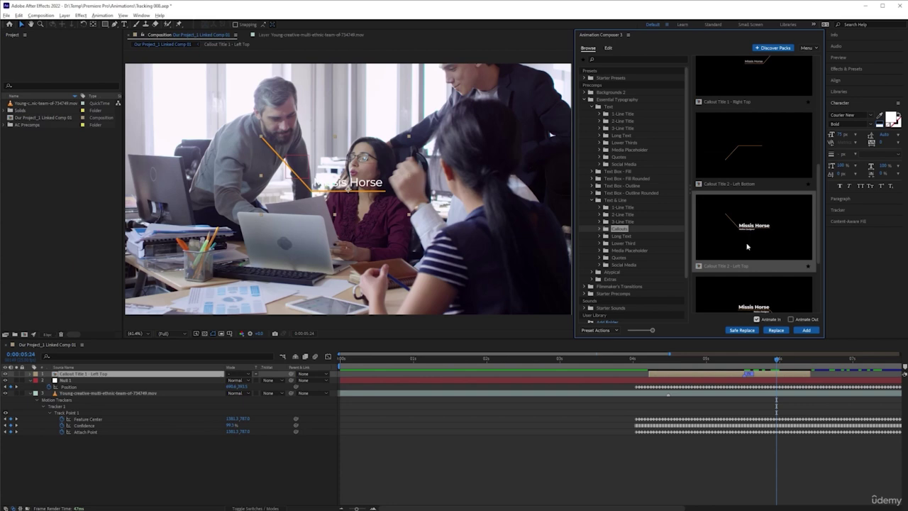
{"action": "left_click", "coordinate": [775, 330]}
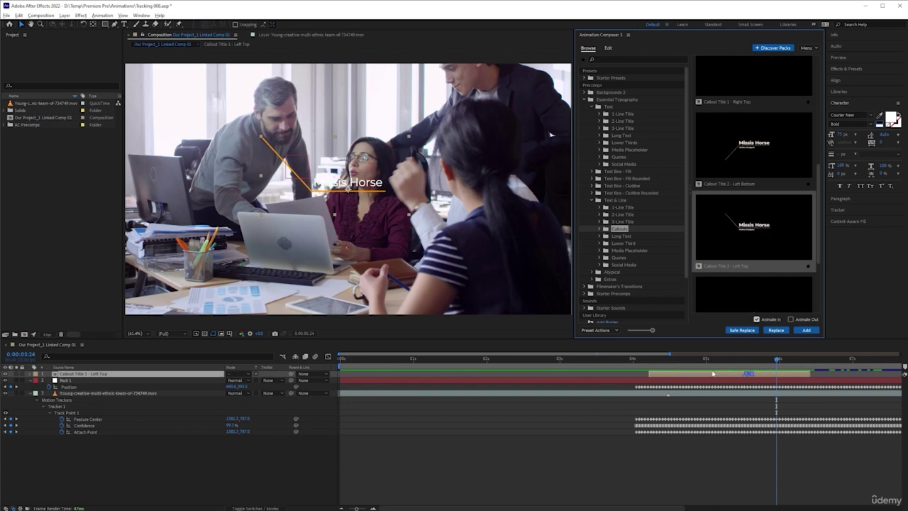
{"action": "left_click", "coordinate": [773, 332]}
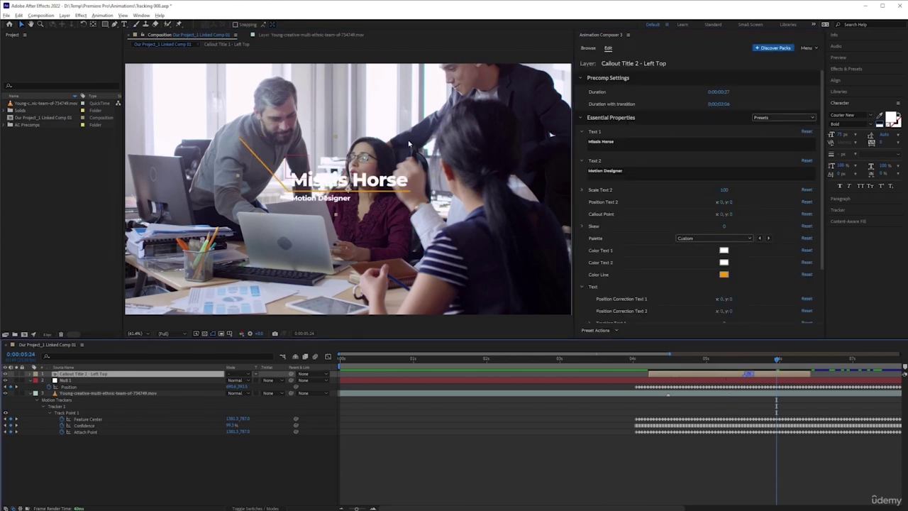
{"action": "left_click", "coordinate": [632, 147]}
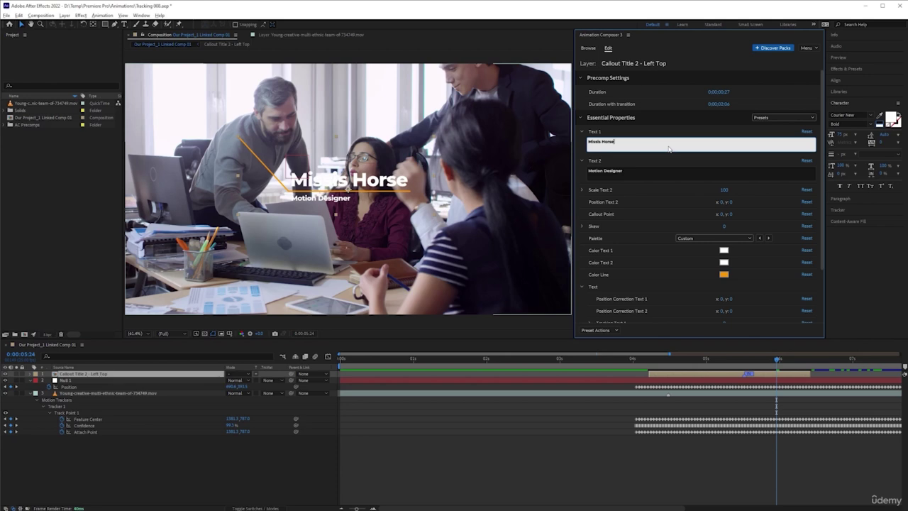
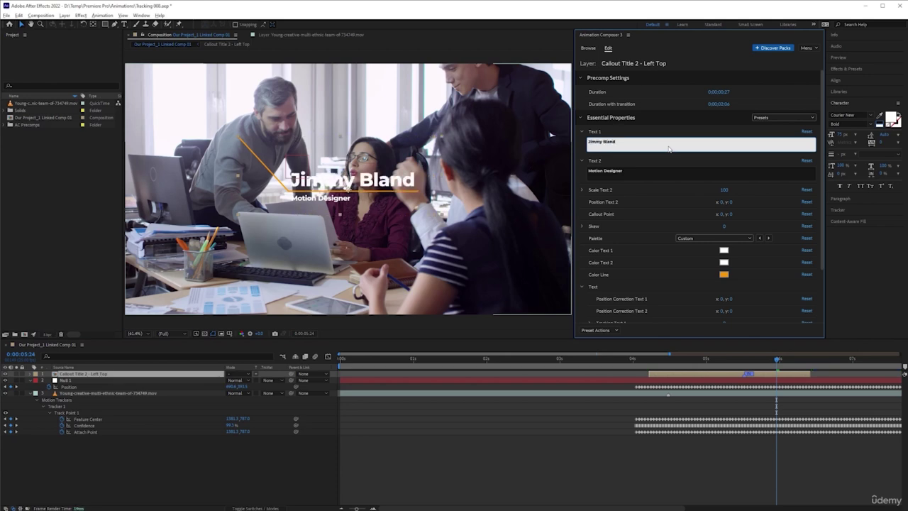